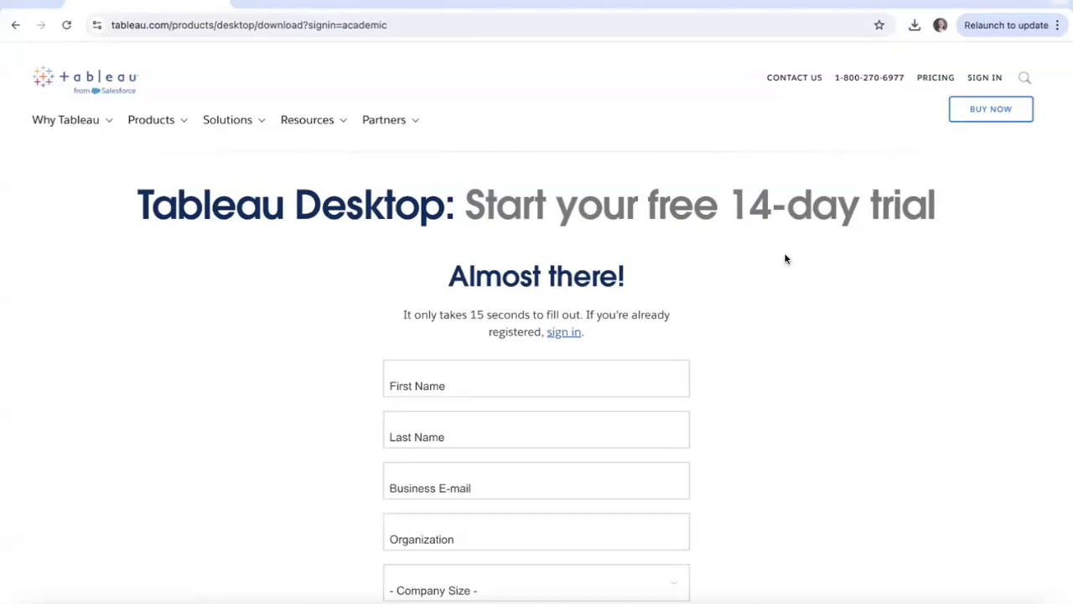
Step: Sign in to the Tableau account and start the free Tableau Desktop trial download
left_click(578, 337)
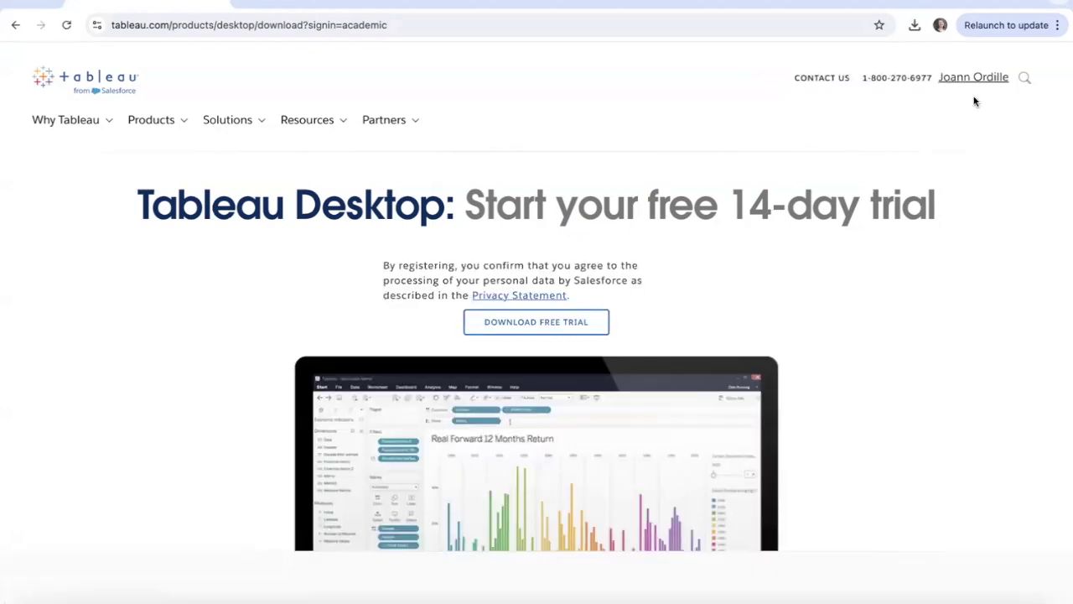
left_click(566, 325)
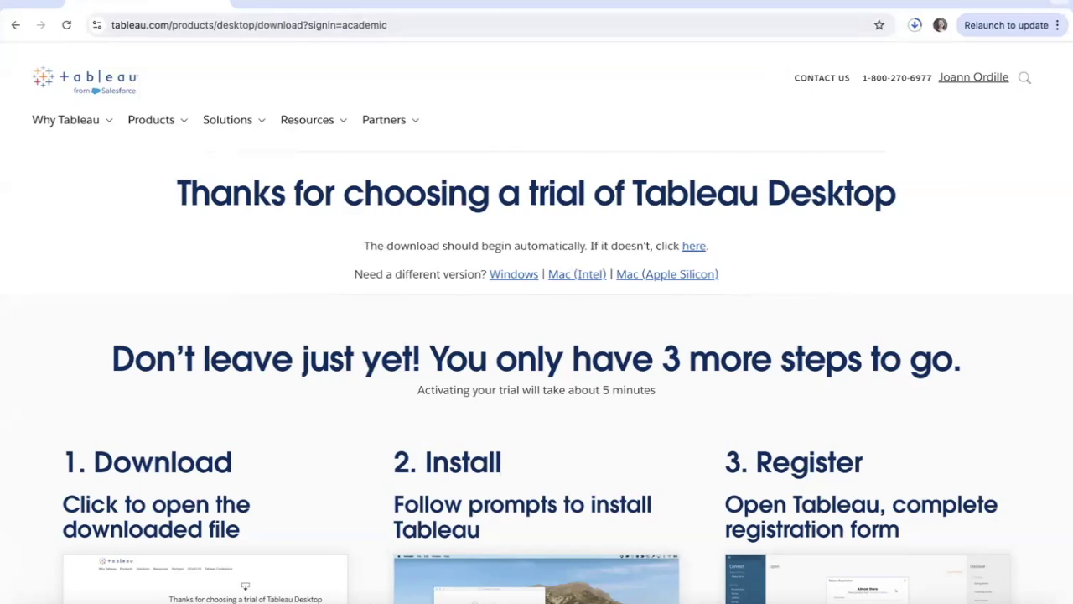
left_click(15, 0)
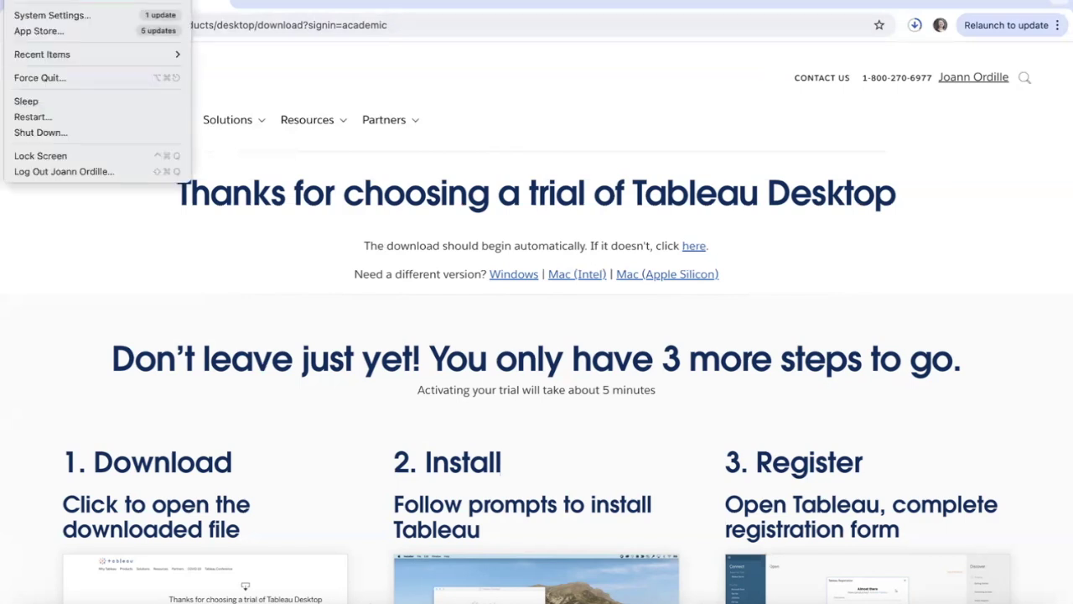
left_click(34, 0)
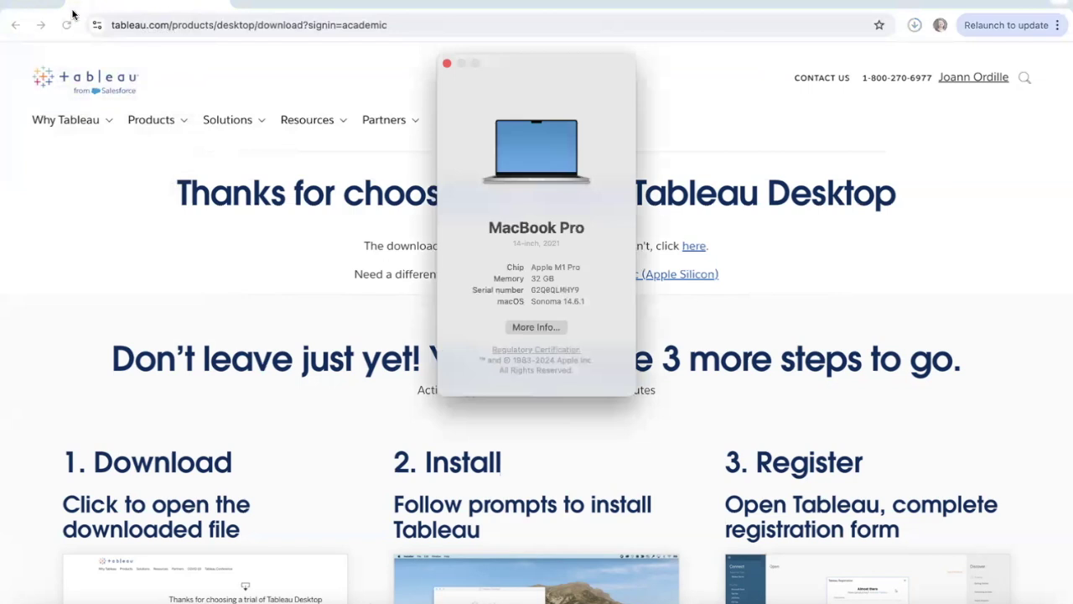
left_click_drag(556, 60, 225, 89)
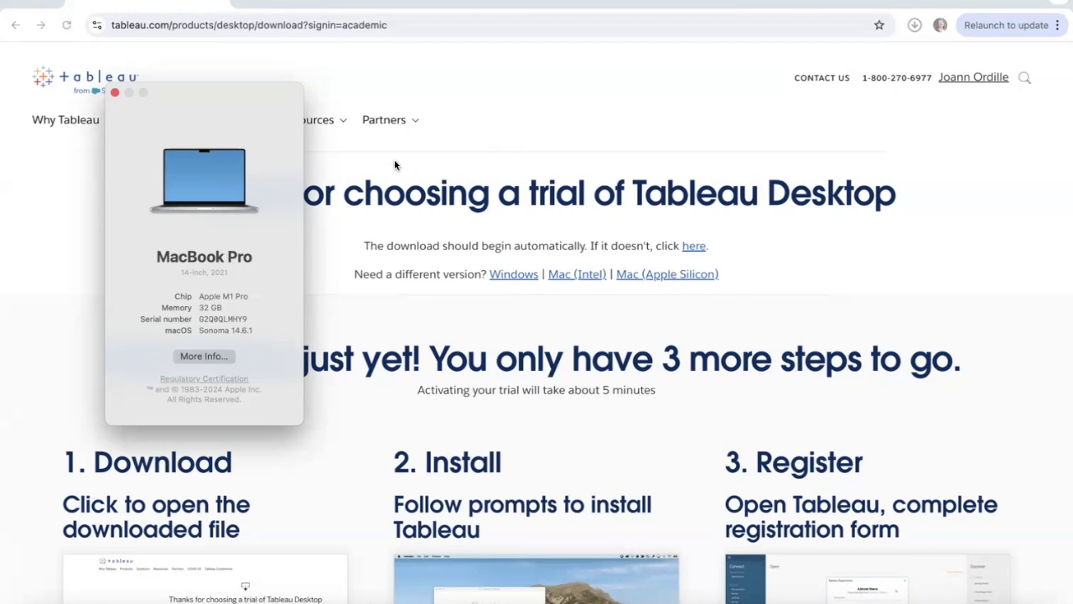
left_click(115, 93)
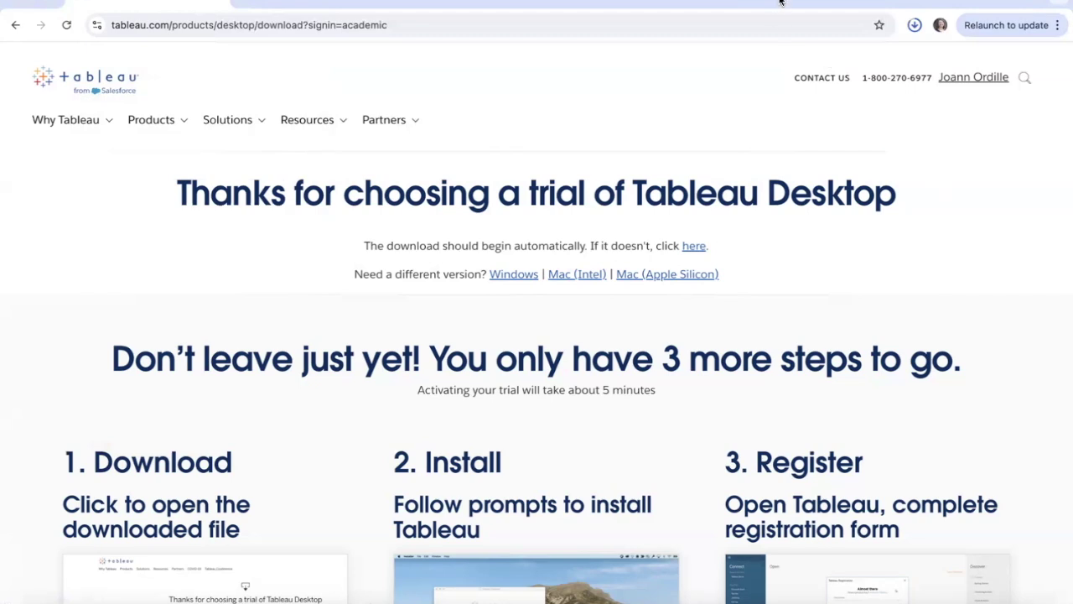
Step: Open the downloaded Tableau disk image and launch the Tableau.pkg installer
left_click(915, 27)
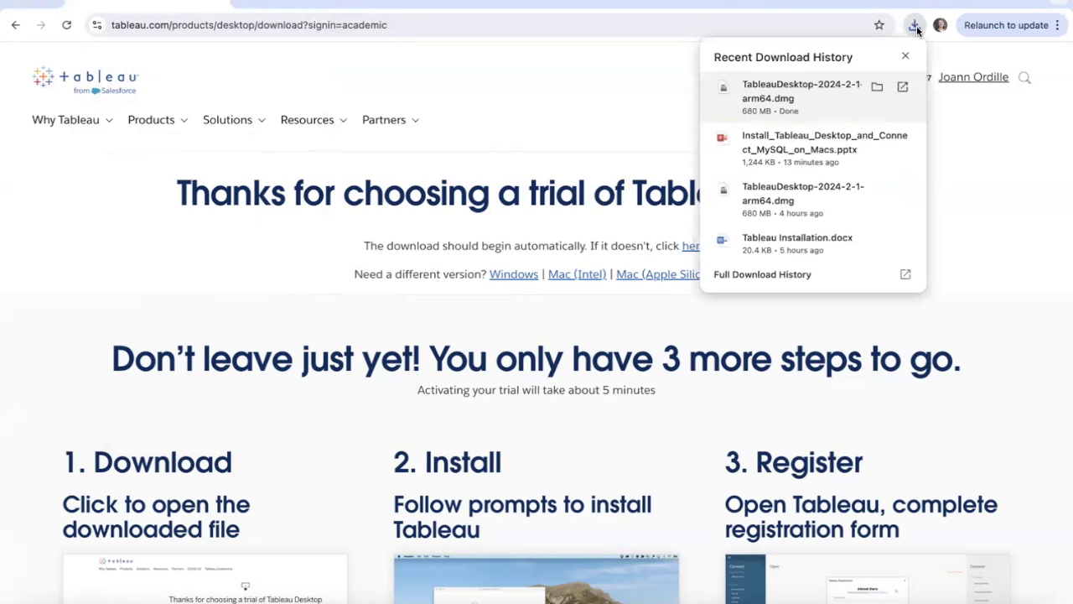
left_click(902, 88)
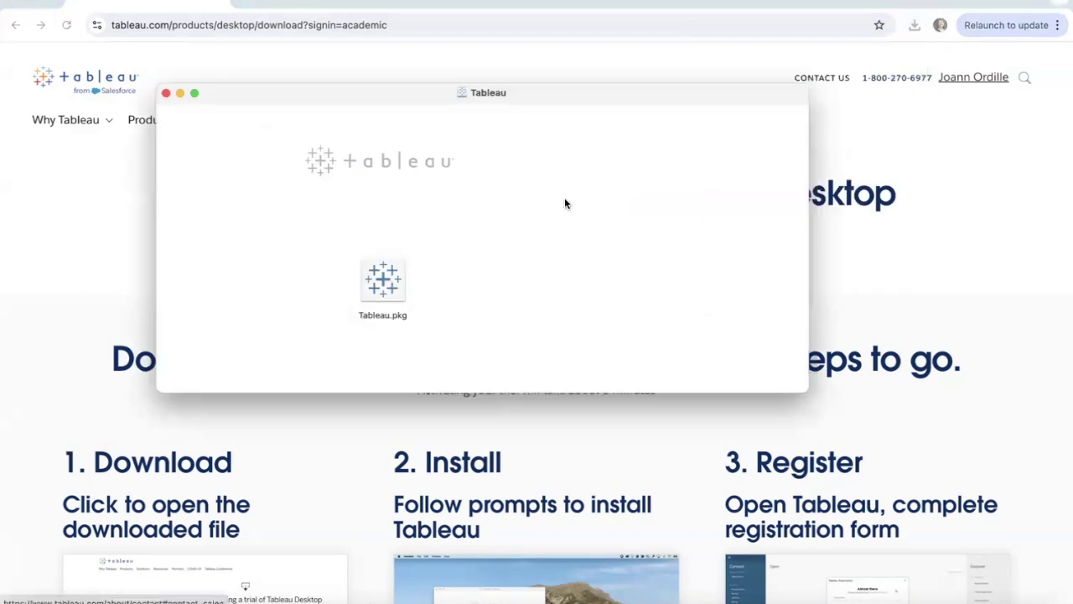
left_click(388, 279)
double_click(388, 278)
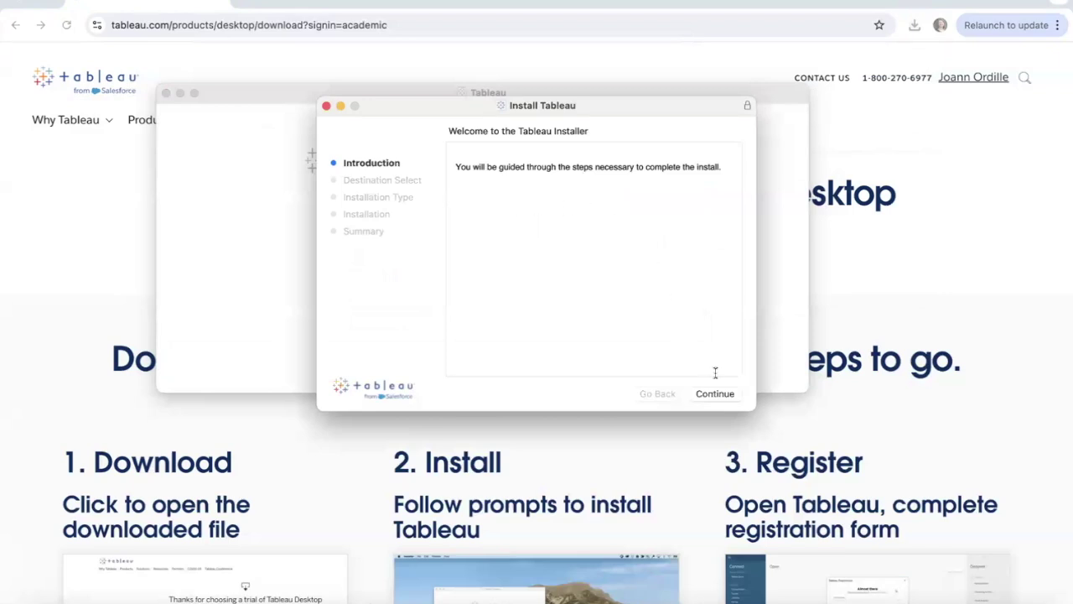
Step: Install Tableau Desktop on Macintosh HD with the account password, then trash the installer
left_click(711, 399)
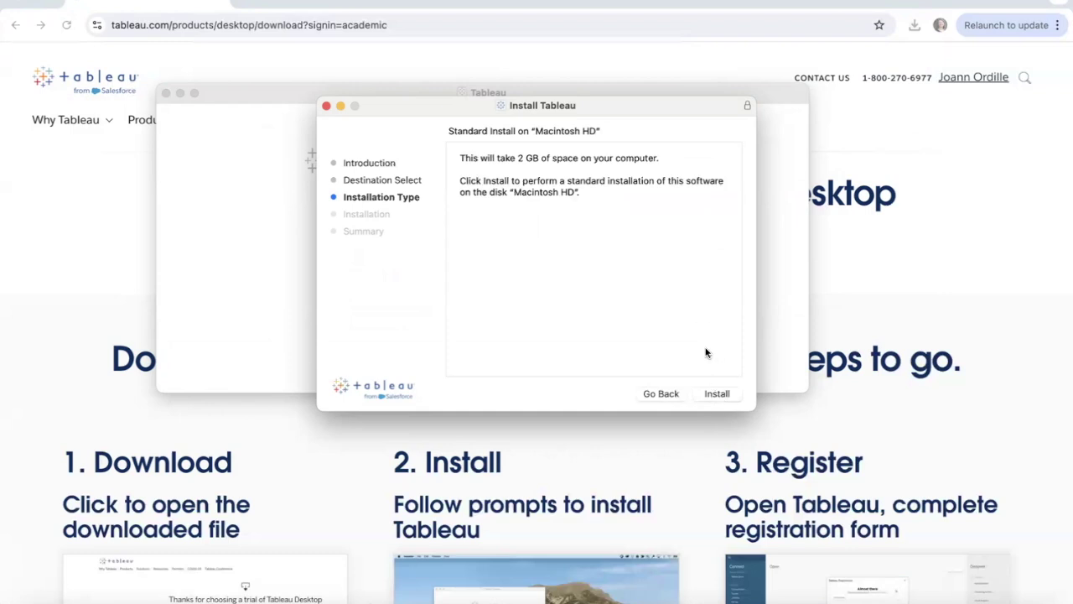
left_click(717, 394)
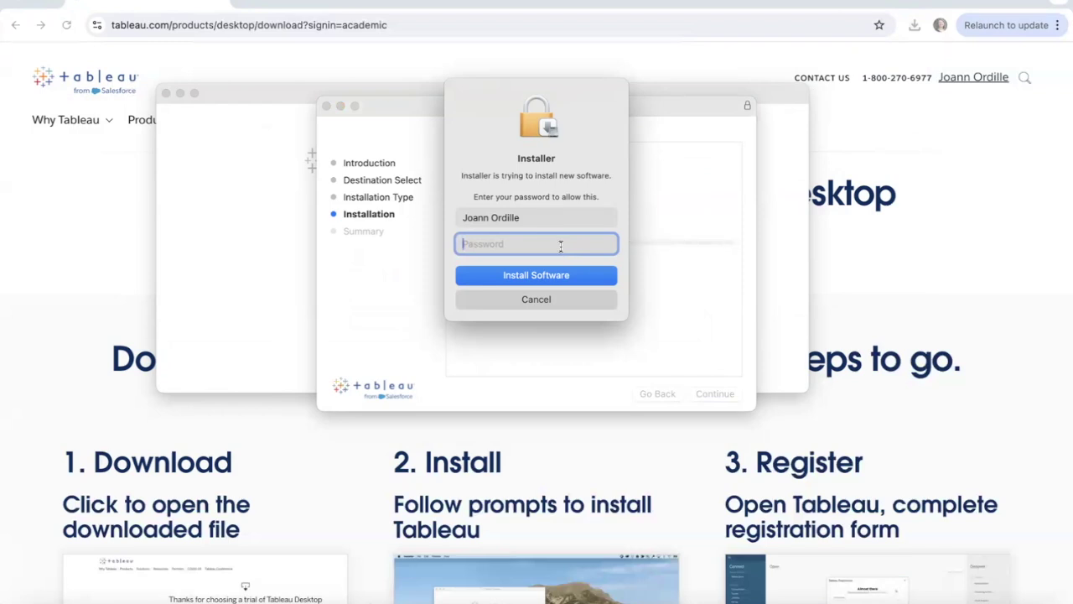
type("••••••••••••••")
left_click(559, 281)
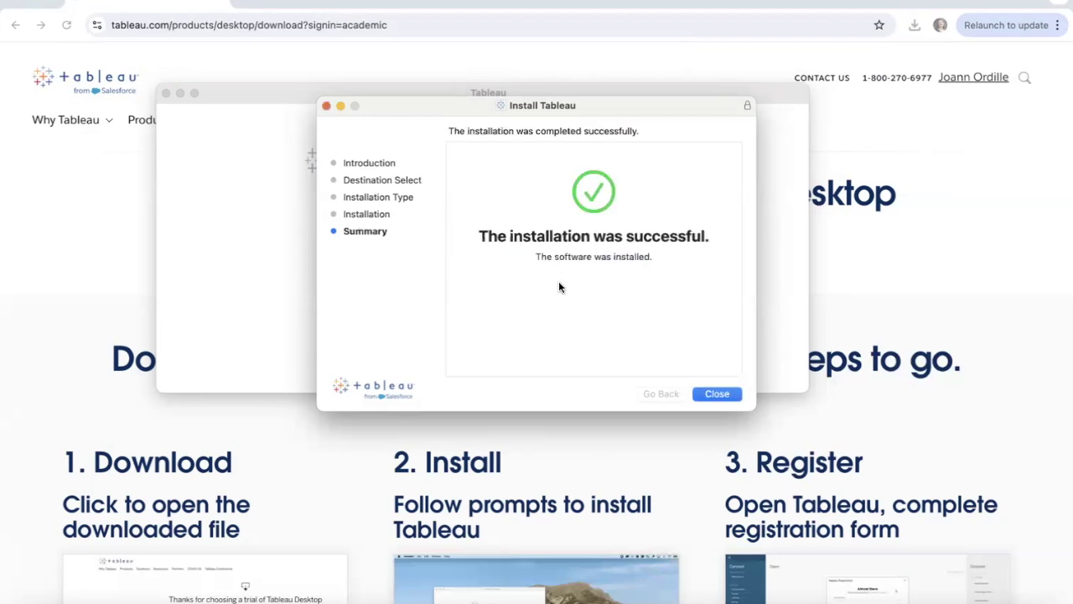
left_click(718, 394)
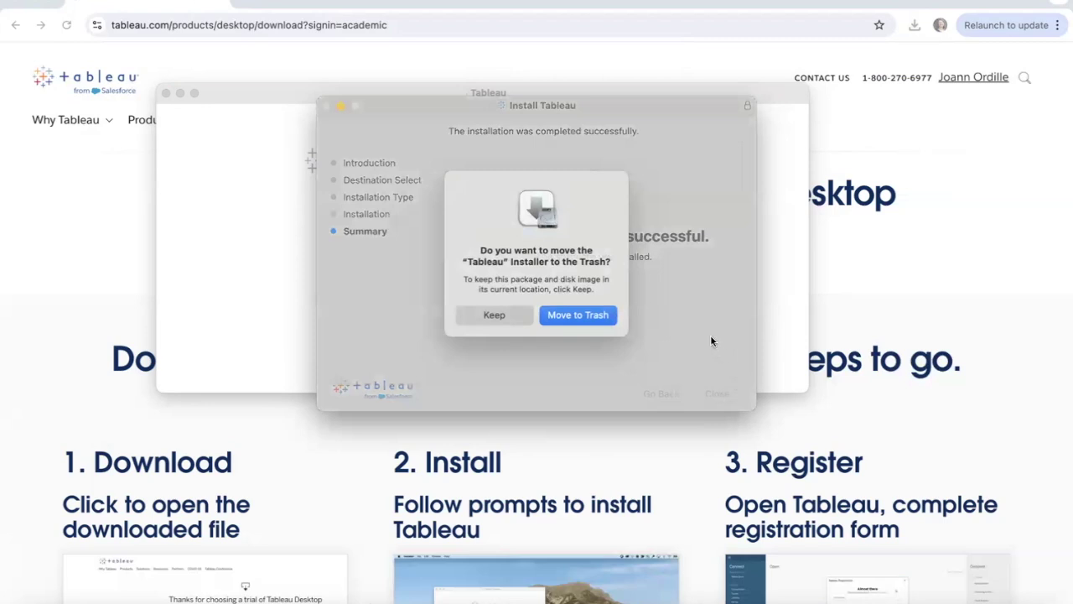
left_click(574, 316)
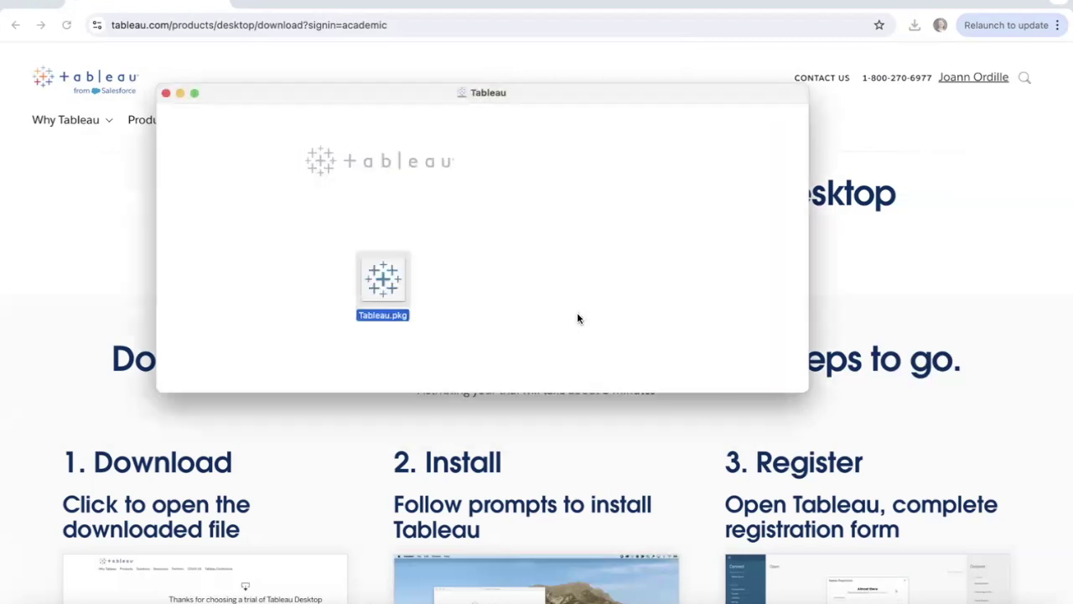
left_click(166, 93)
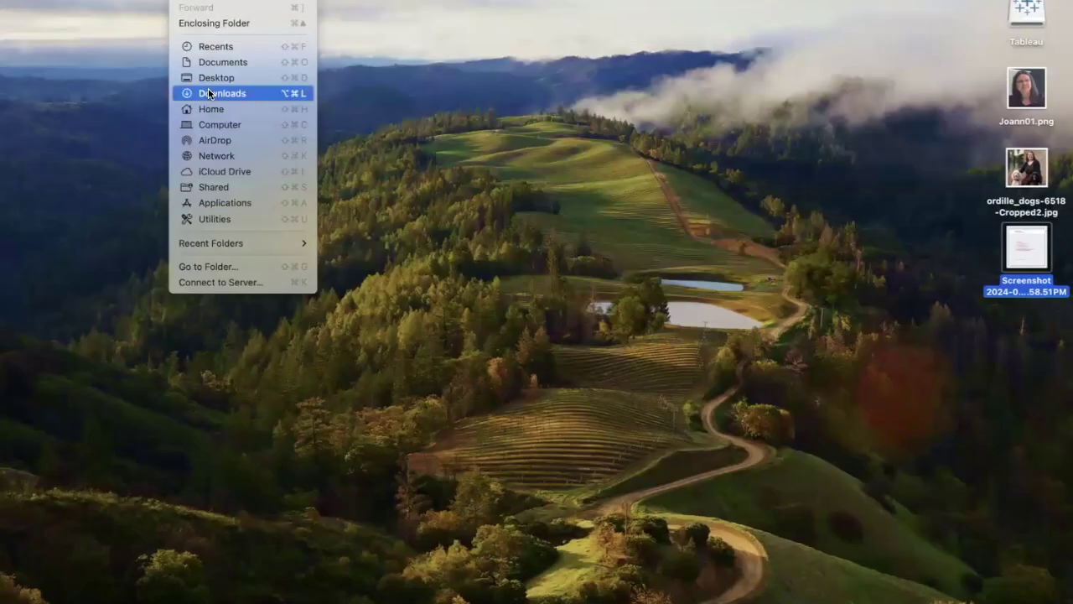
Step: Select Tableau Desktop 2024.2 in Applications and open the activation-screen screenshot in Preview
left_click(229, 206)
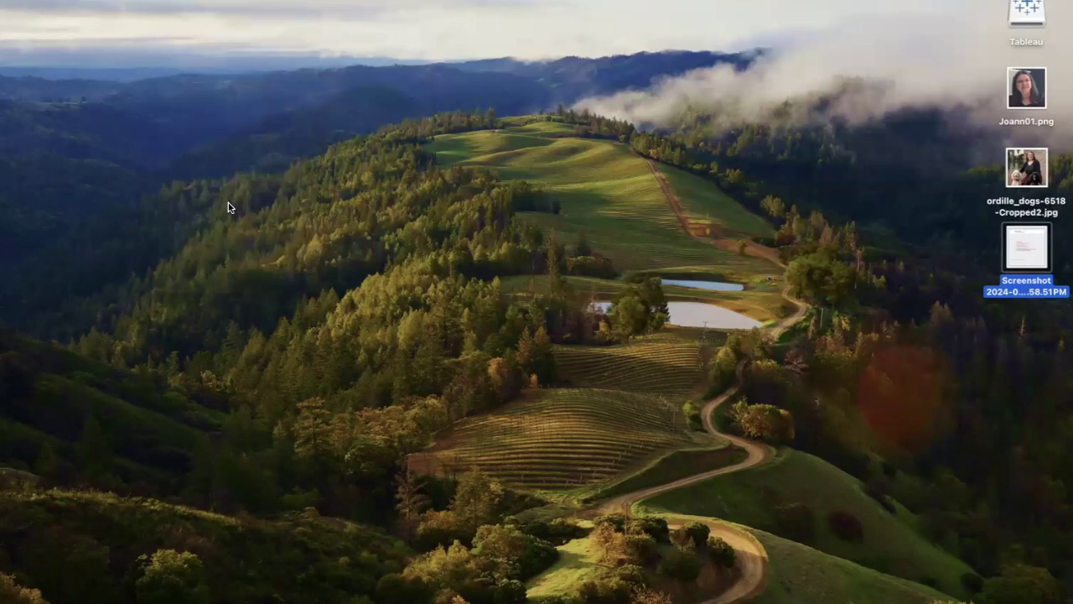
scroll(456, 261, "up", 1)
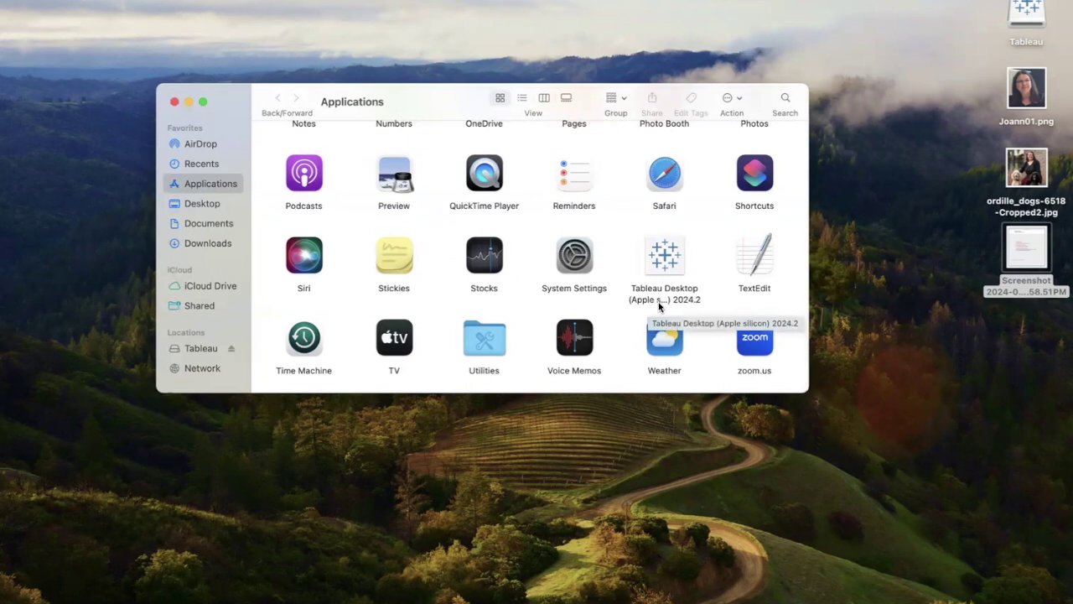
left_click(663, 260)
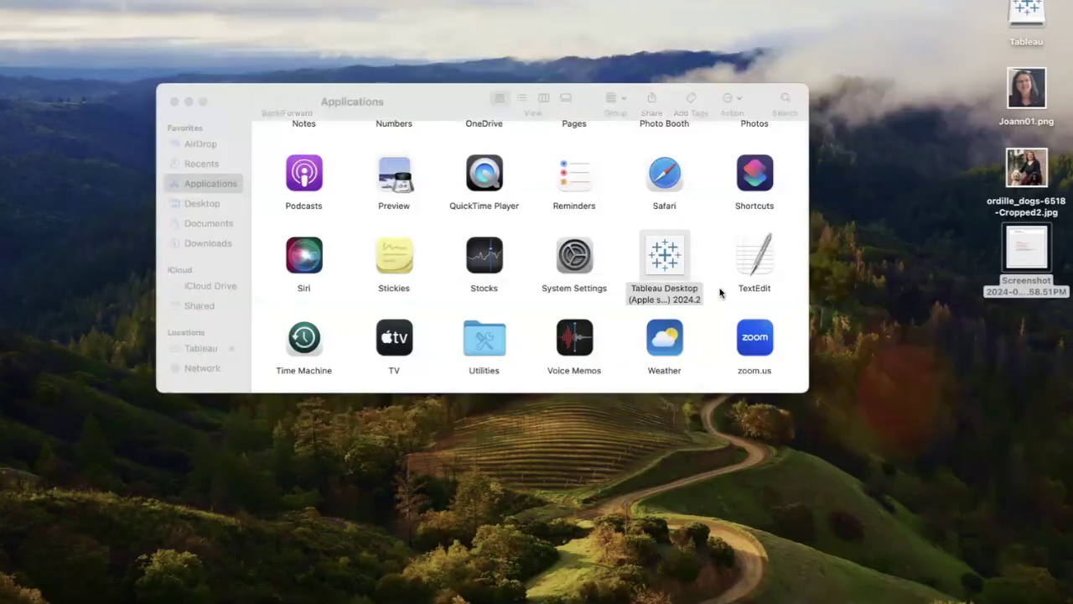
double_click(1021, 244)
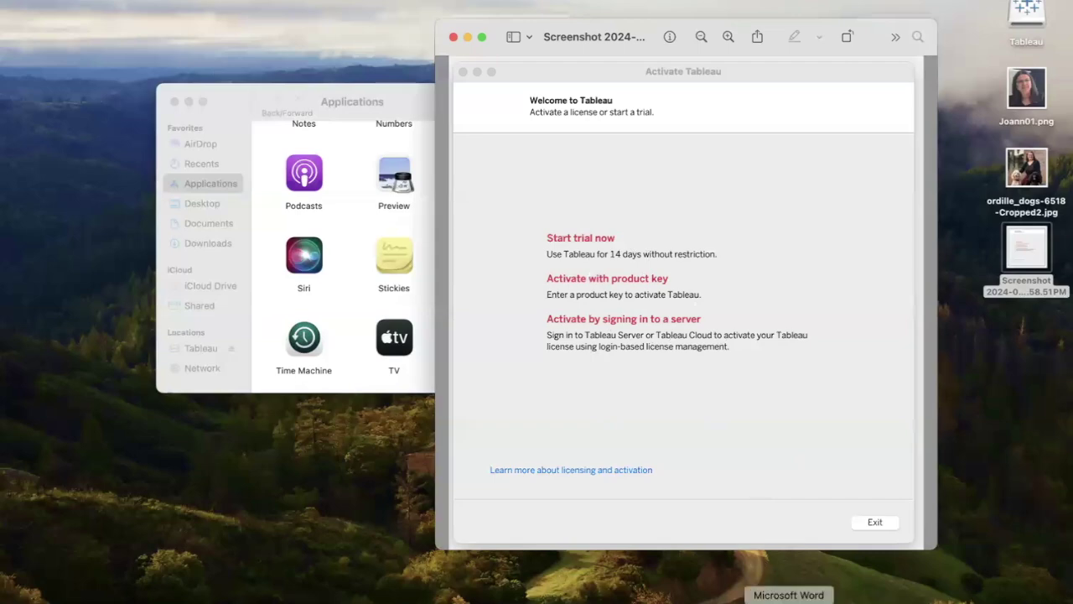
Step: Launch Tableau Desktop from the Dock and look at Help > Manage Product Keys
left_click(830, 599)
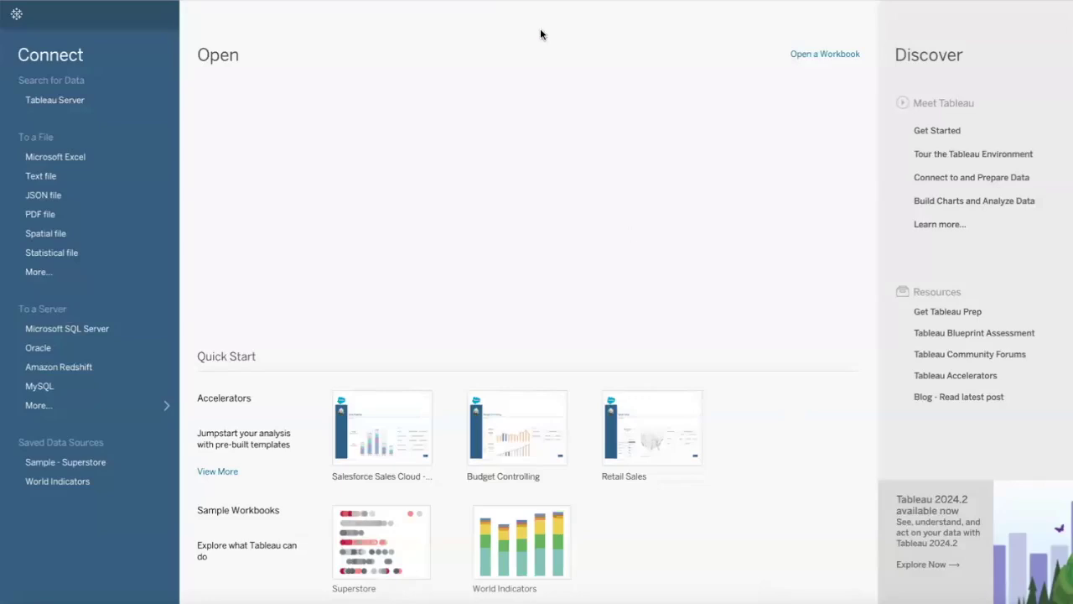
left_click(201, 0)
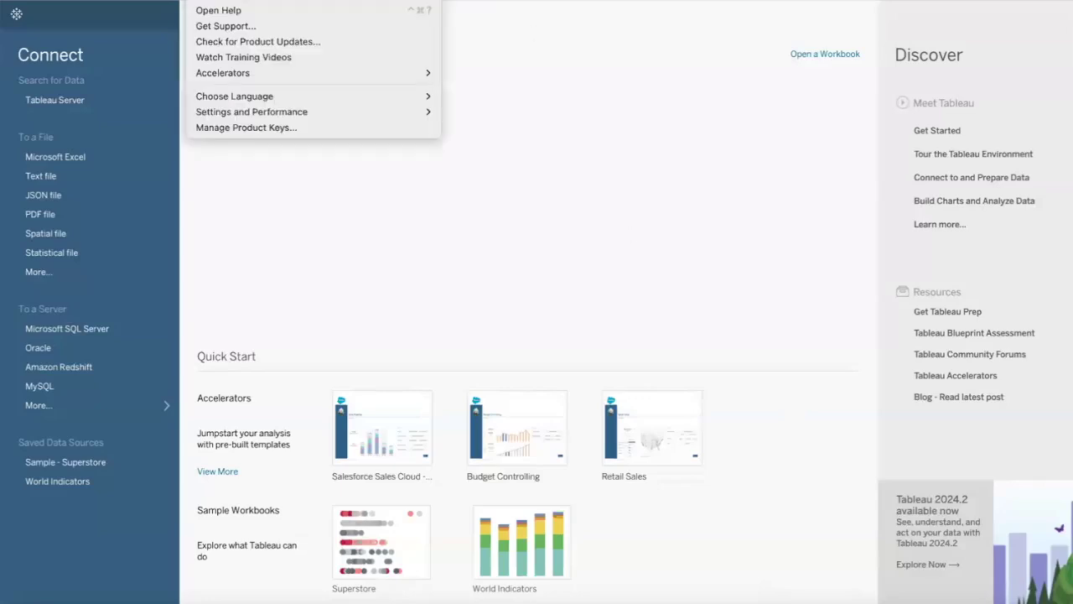
left_click(210, 0)
left_click(214, 0)
left_click(262, 124)
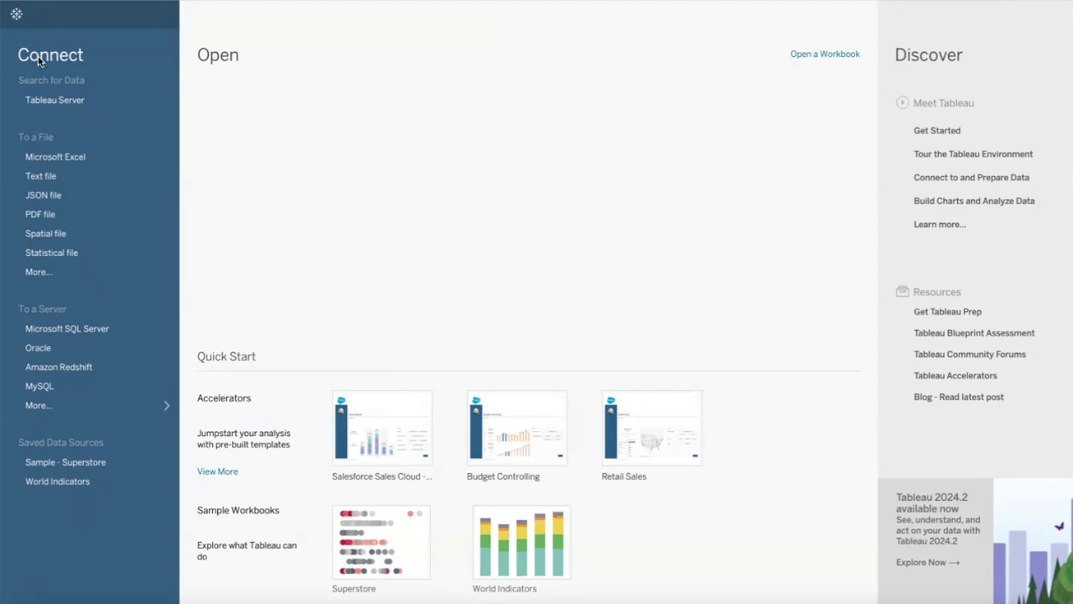
left_click(56, 388)
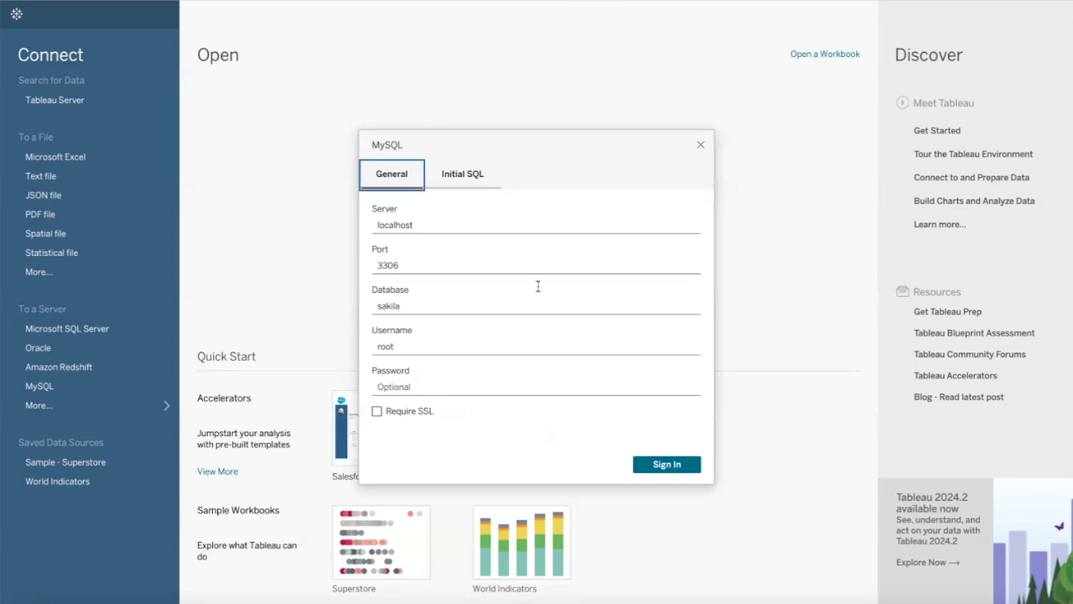
left_click(700, 147)
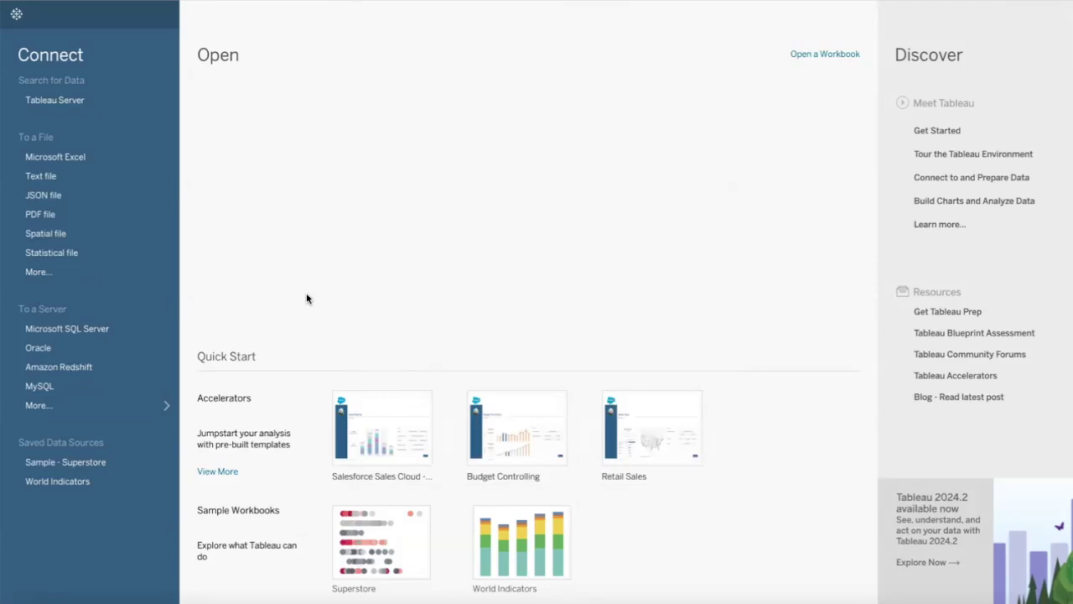
left_click(50, 386)
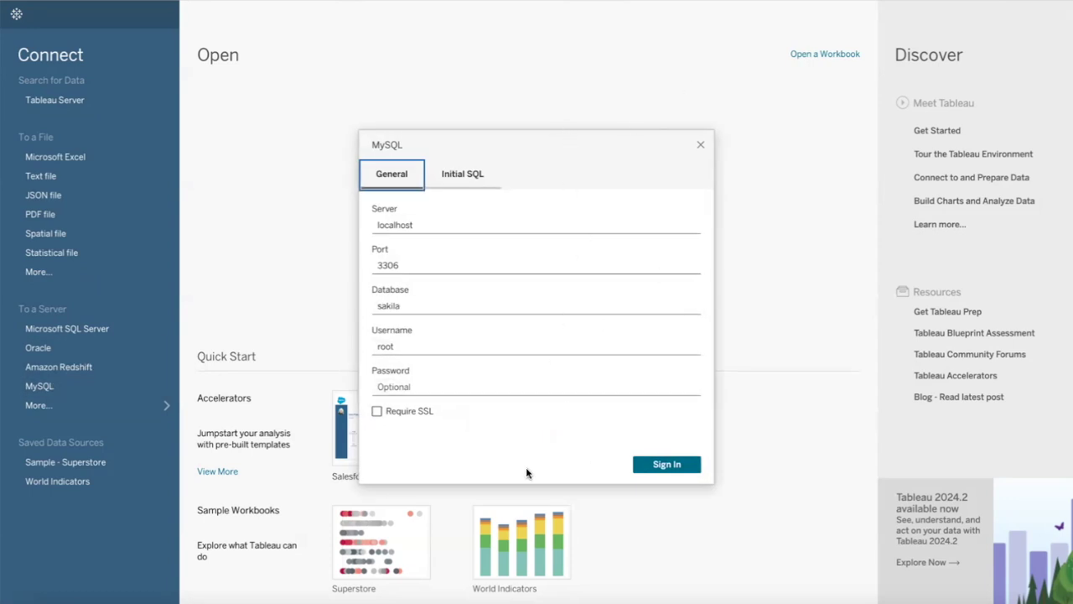
left_click(700, 147)
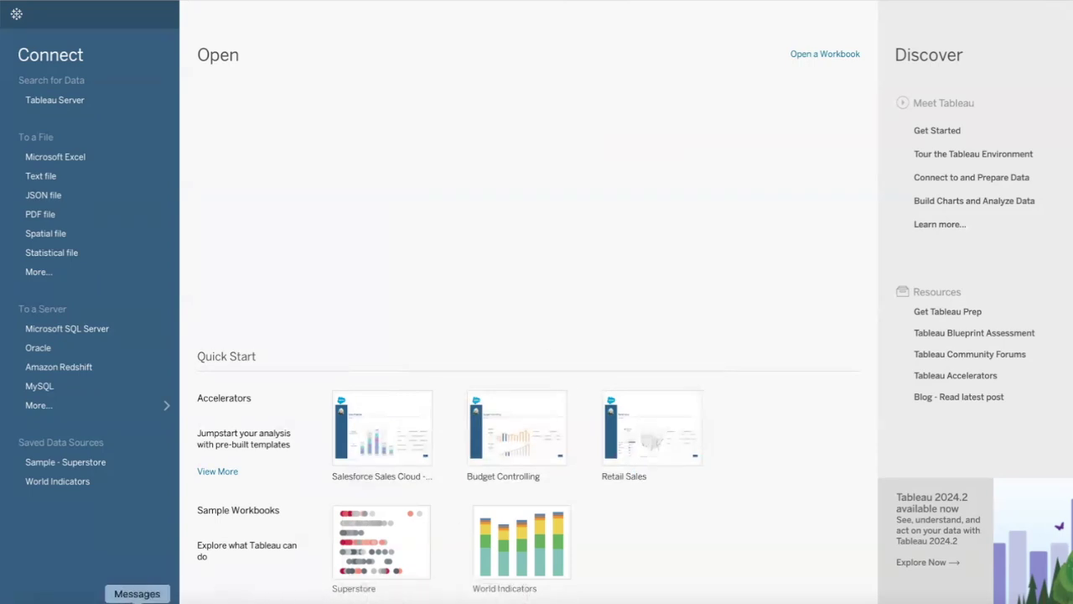
Step: Search for 'odbc driver tableau' in Safari and open Tableau's Driver Download page
left_click(111, 601)
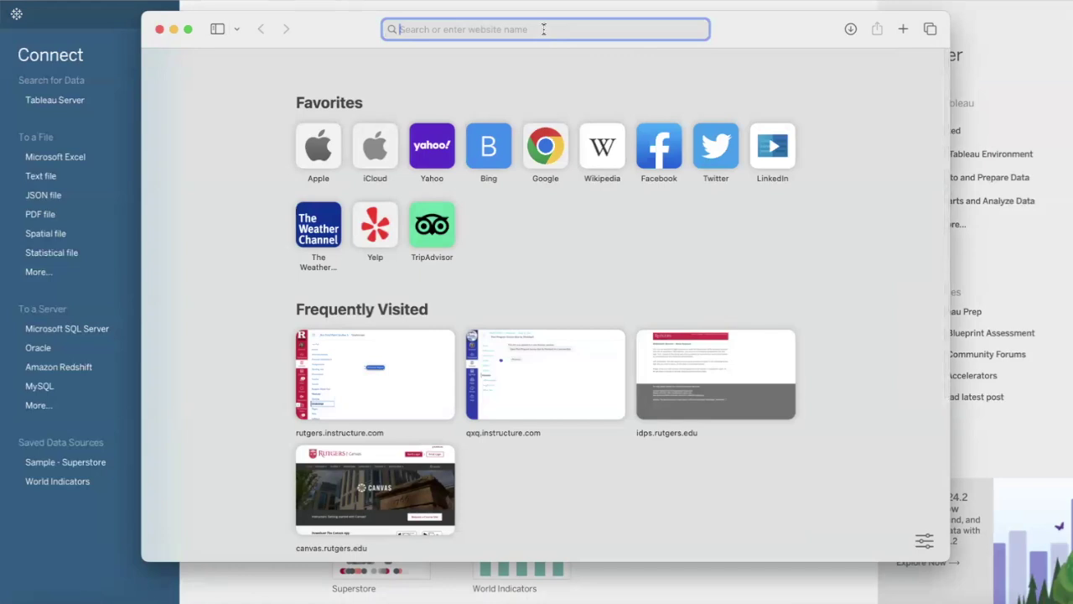
type("odbc driver tableau")
key("Return")
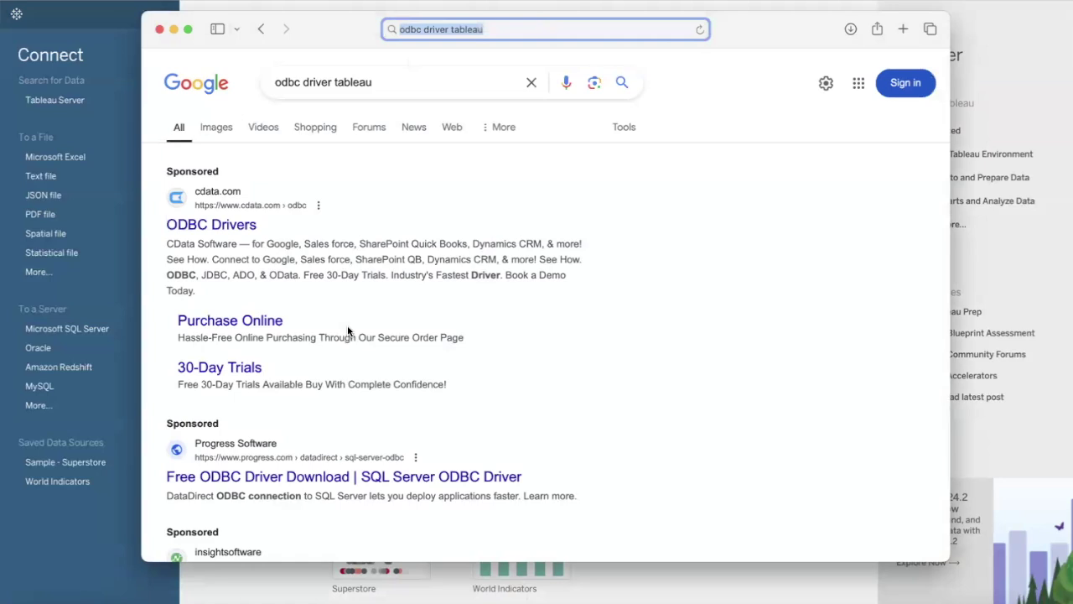
scroll(348, 331, "down", 3)
scroll(348, 331, "down", 5)
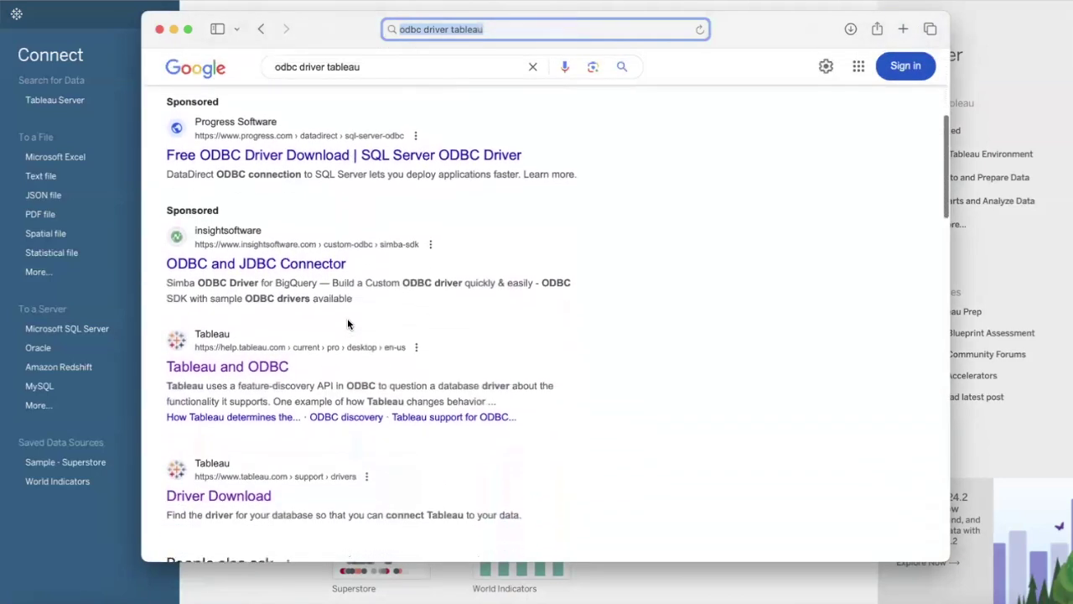
scroll(348, 325, "down", 3)
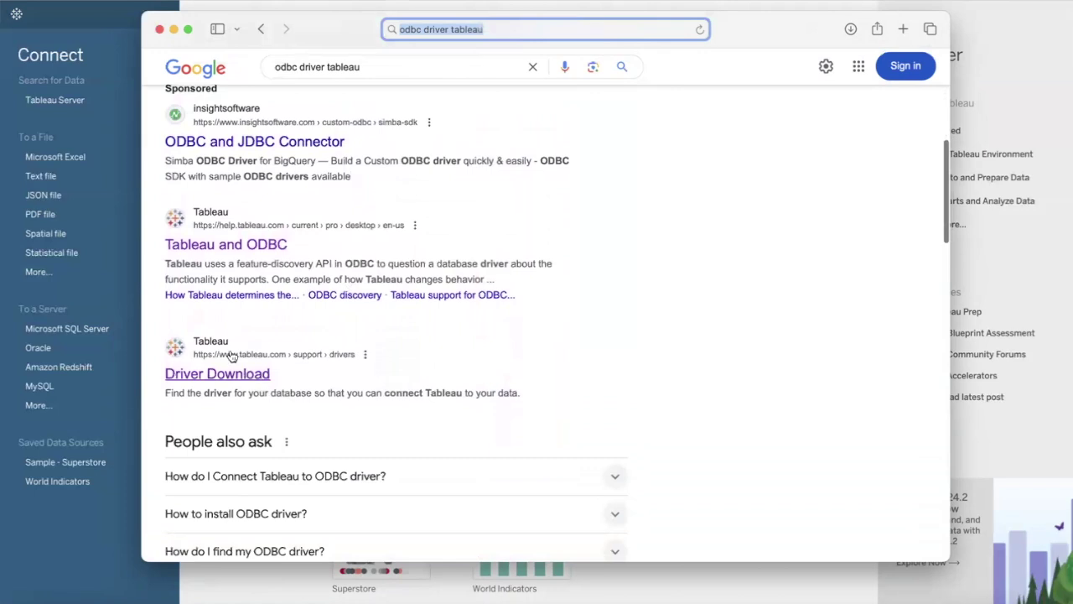
left_click(257, 378)
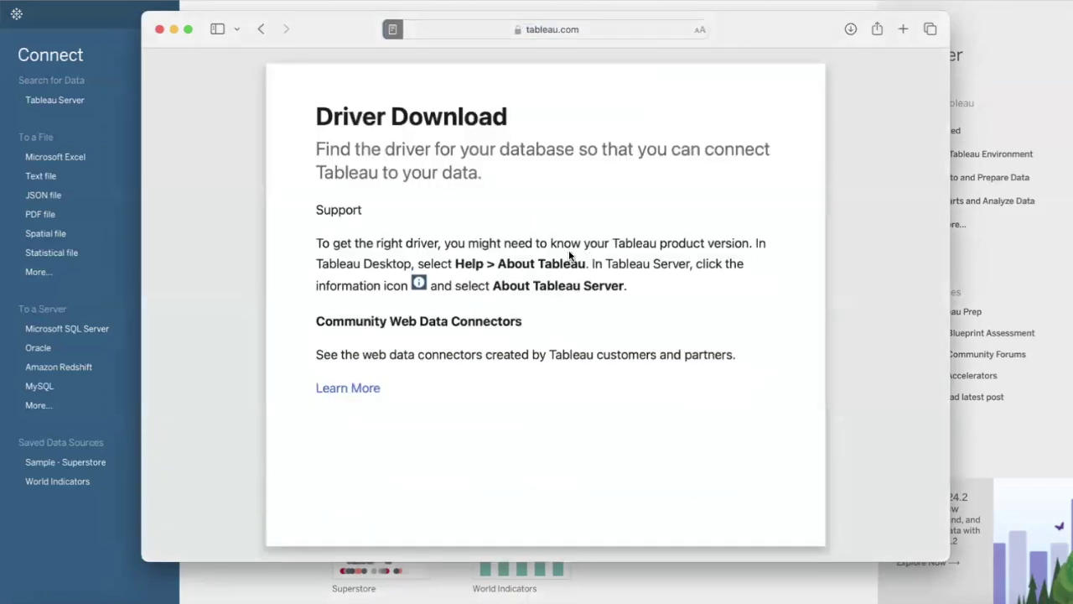
Step: Filter the driver list to MySQL on Mac (Apple Silicon) and open the iODBC.org downloads link
key("Escape")
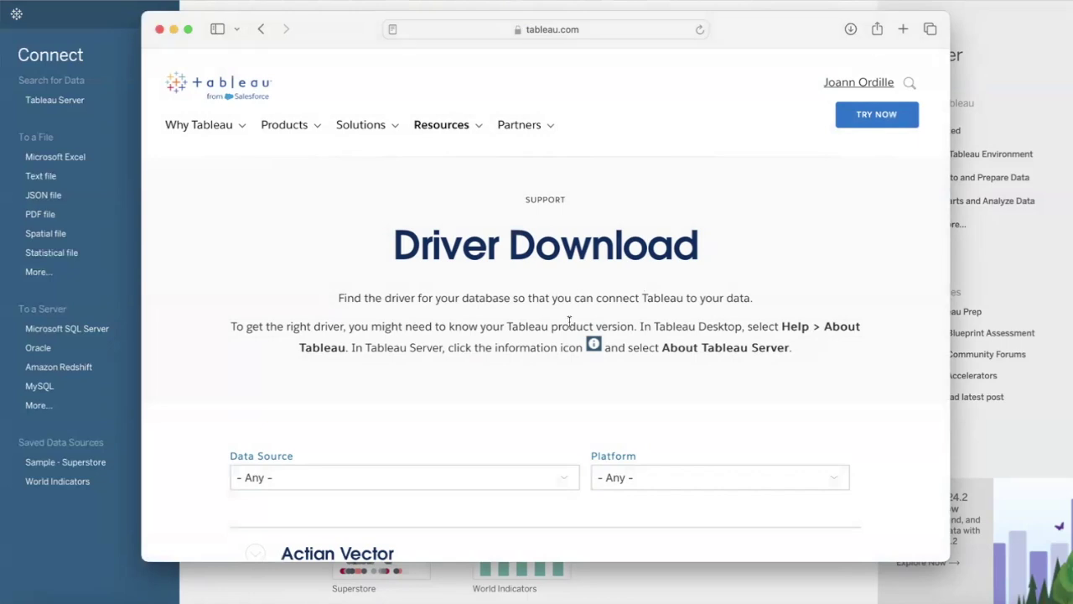
scroll(568, 322, "down", 3)
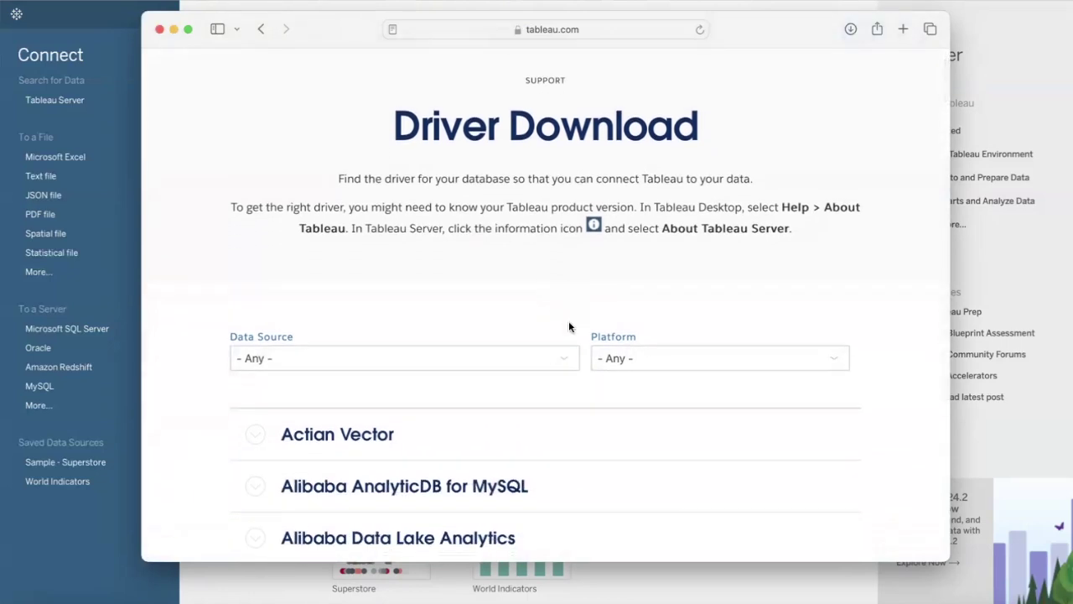
left_click(359, 355)
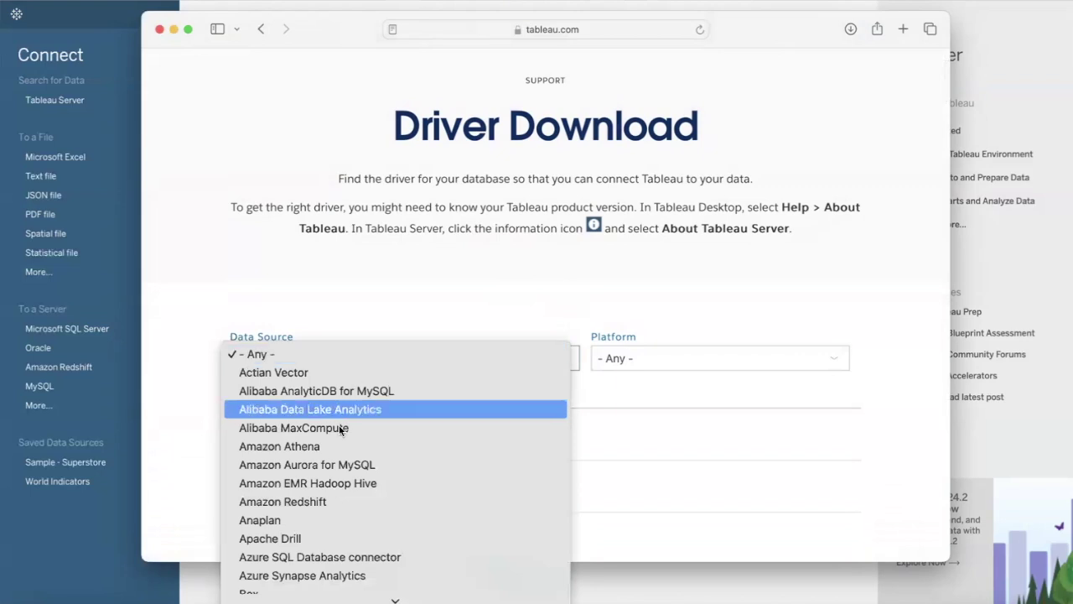
scroll(329, 484, "down", 5)
scroll(330, 483, "down", 3)
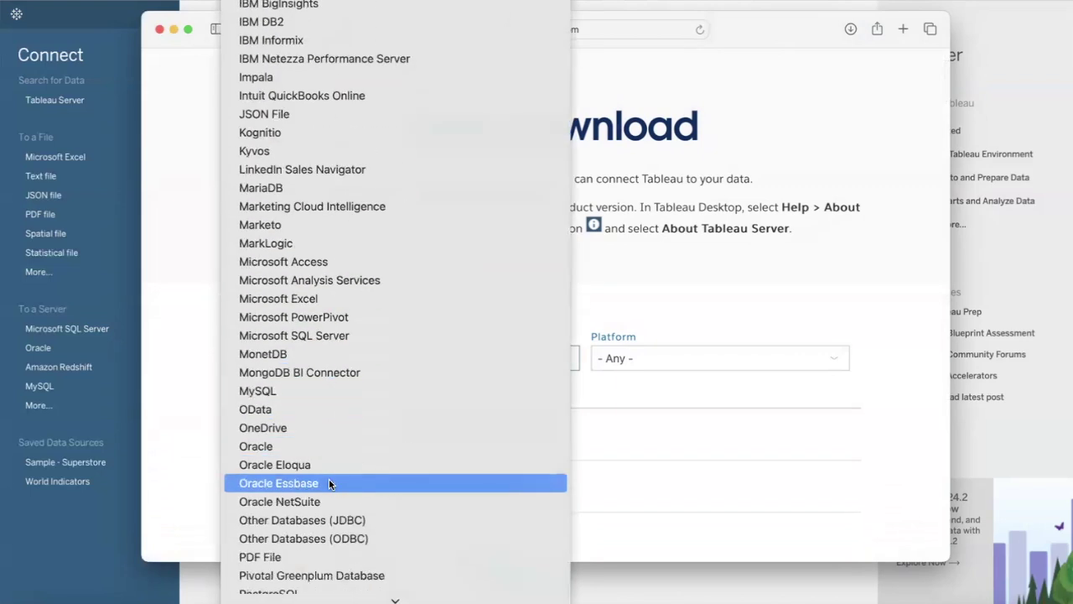
left_click(315, 393)
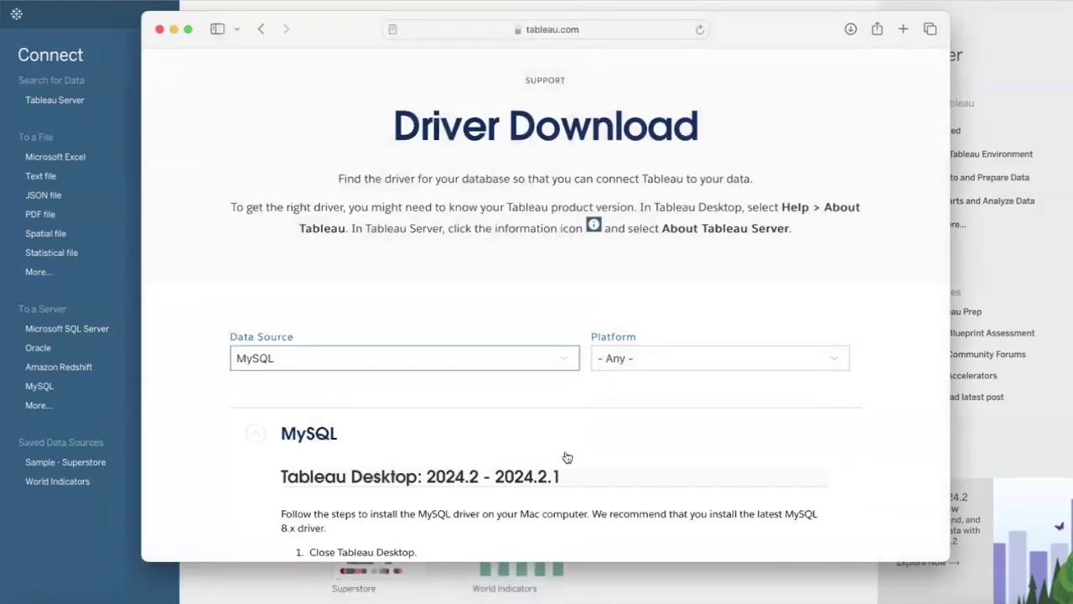
left_click(648, 356)
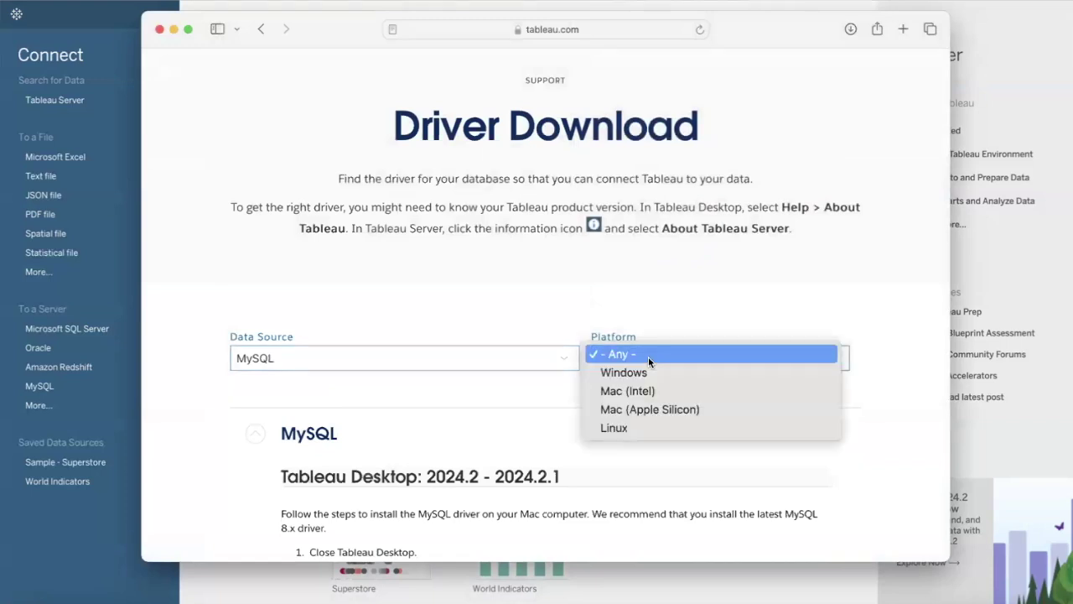
left_click(652, 407)
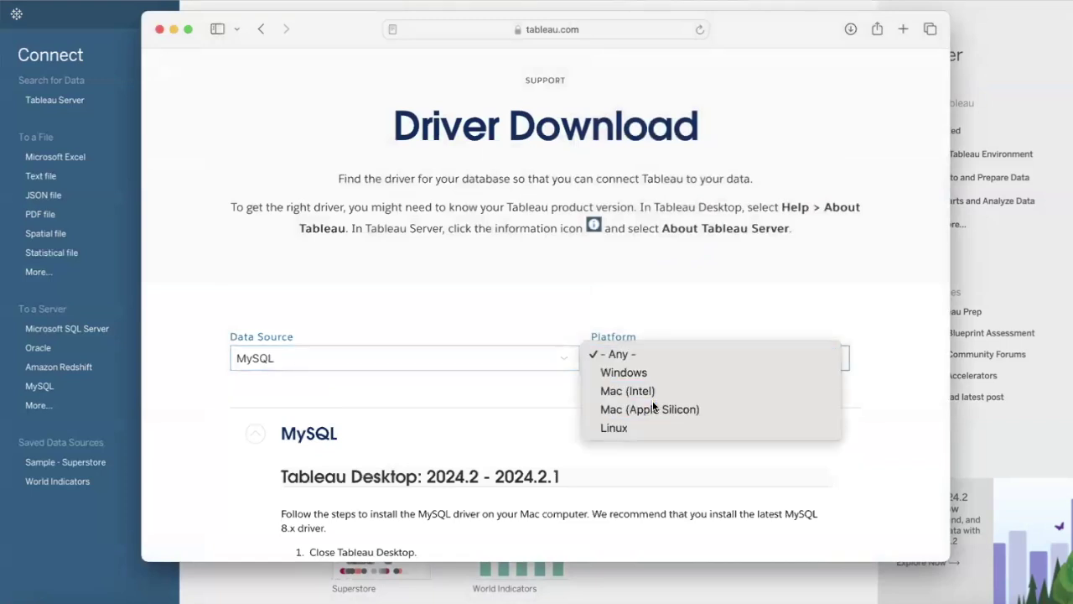
scroll(653, 406, "down", 5)
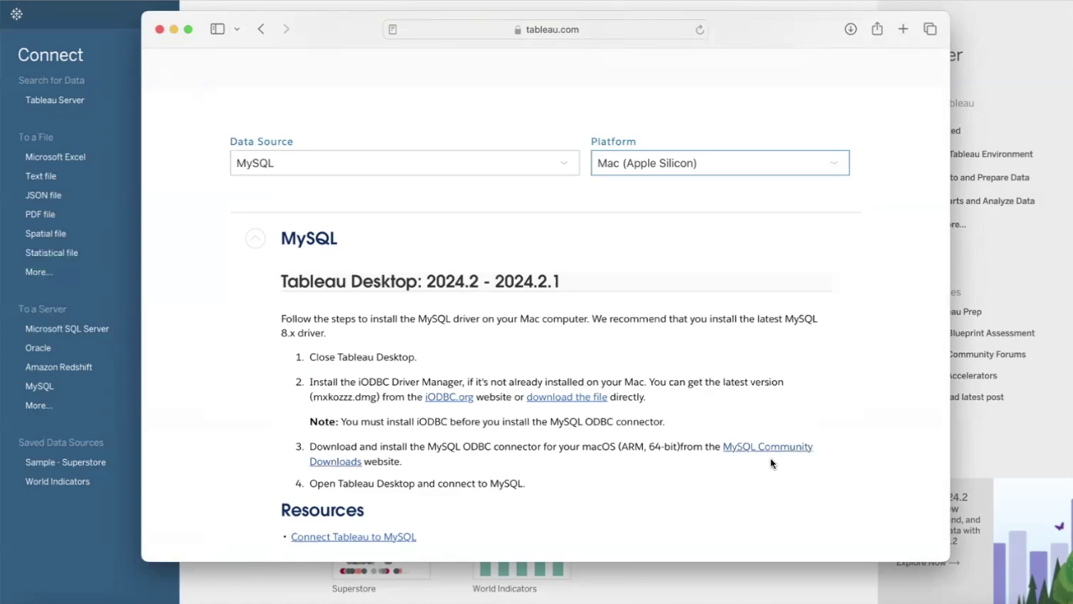
left_click(449, 397)
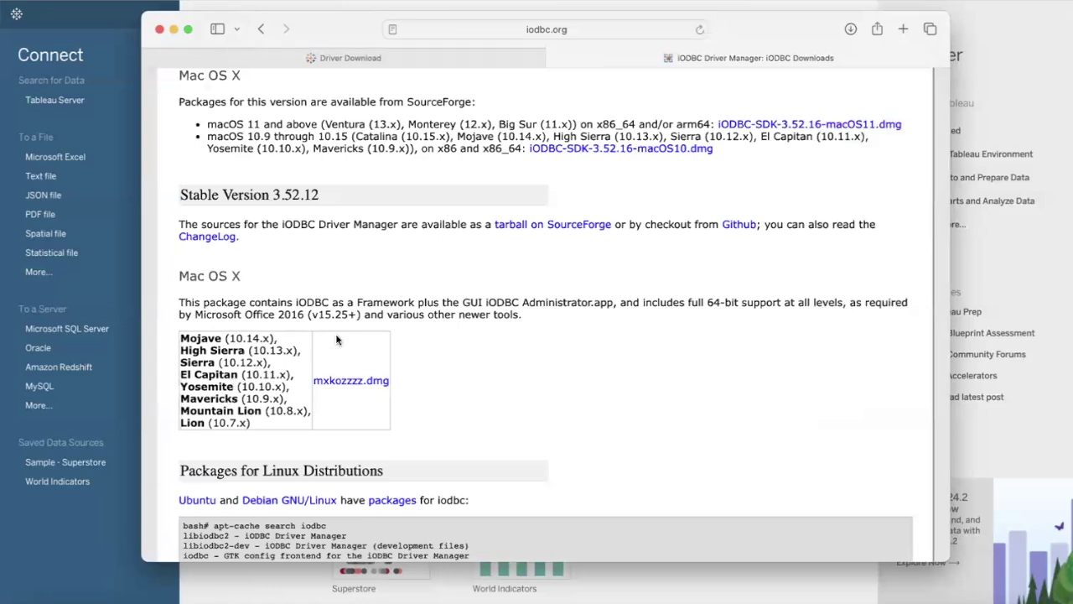
Step: Download mxkozzzz.dmg, check the downloads list, and return to the Driver Download tab
left_click(373, 383)
left_click(850, 29)
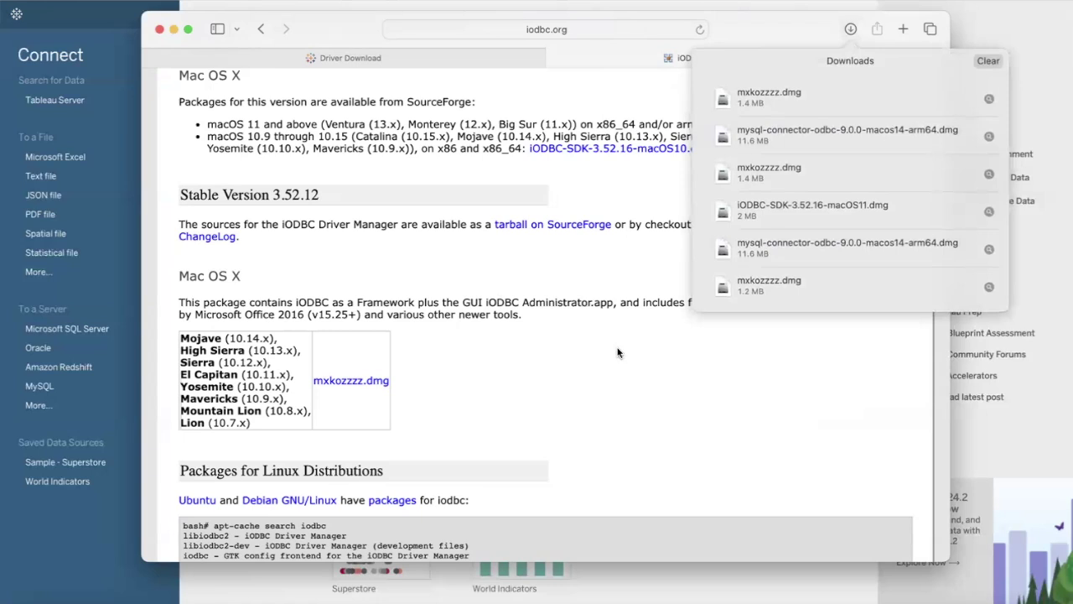
left_click(744, 18)
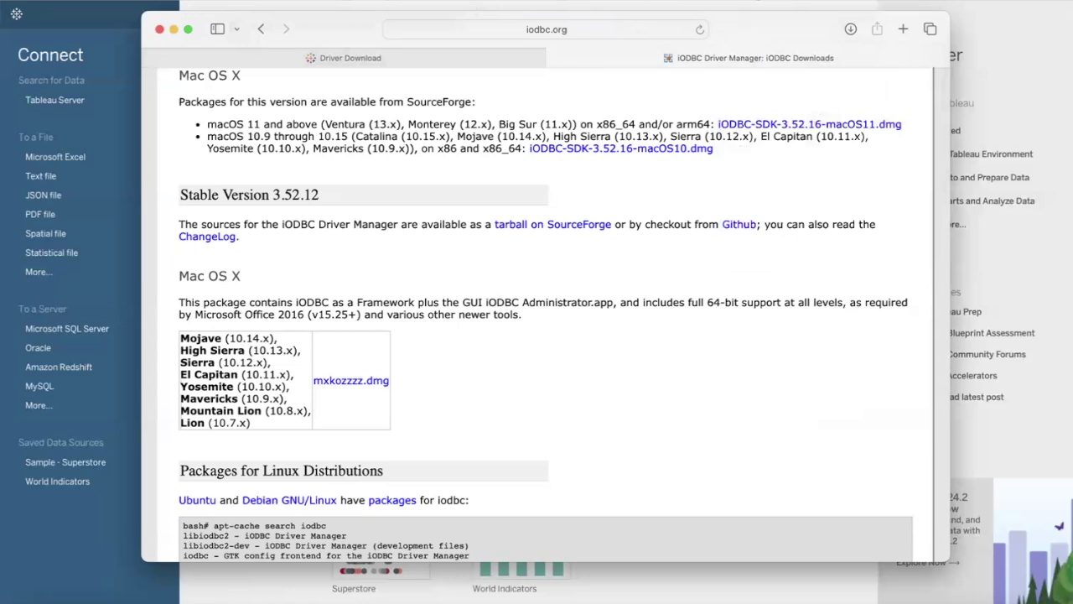
left_click_drag(759, 18, 757, 72)
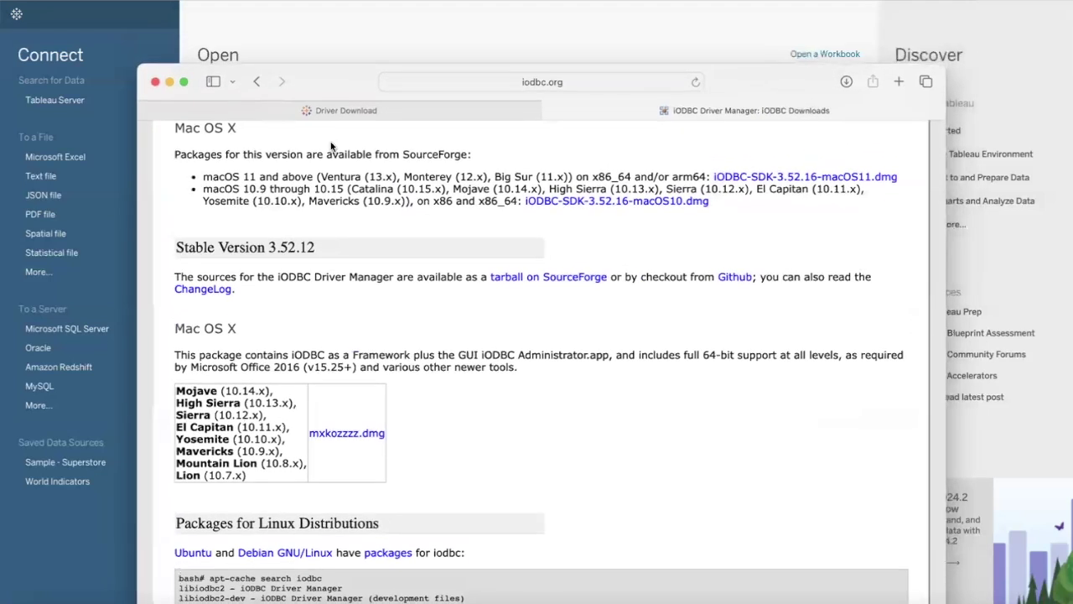
left_click(295, 113)
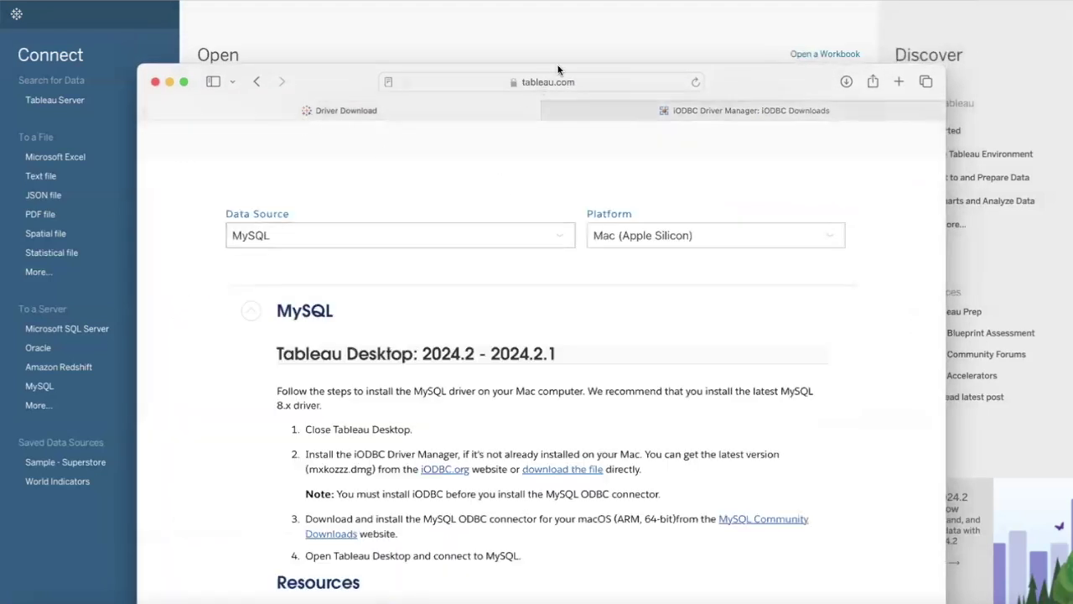
left_click_drag(745, 81, 737, 7)
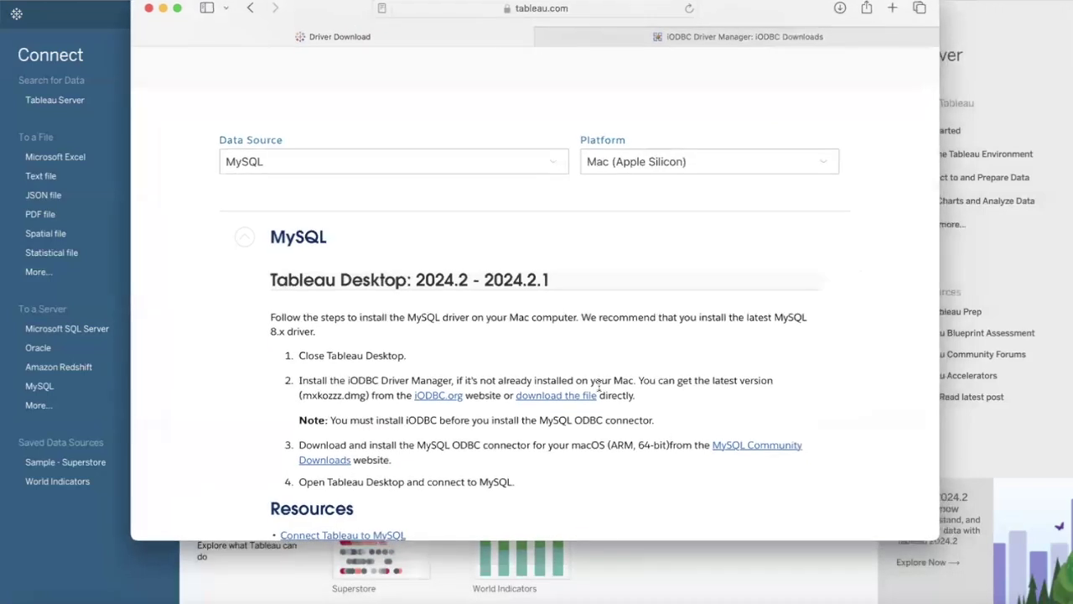
Step: Open the MySQL Community Downloads link from step 3 and scroll the Connector/ODBC page
left_click(736, 447)
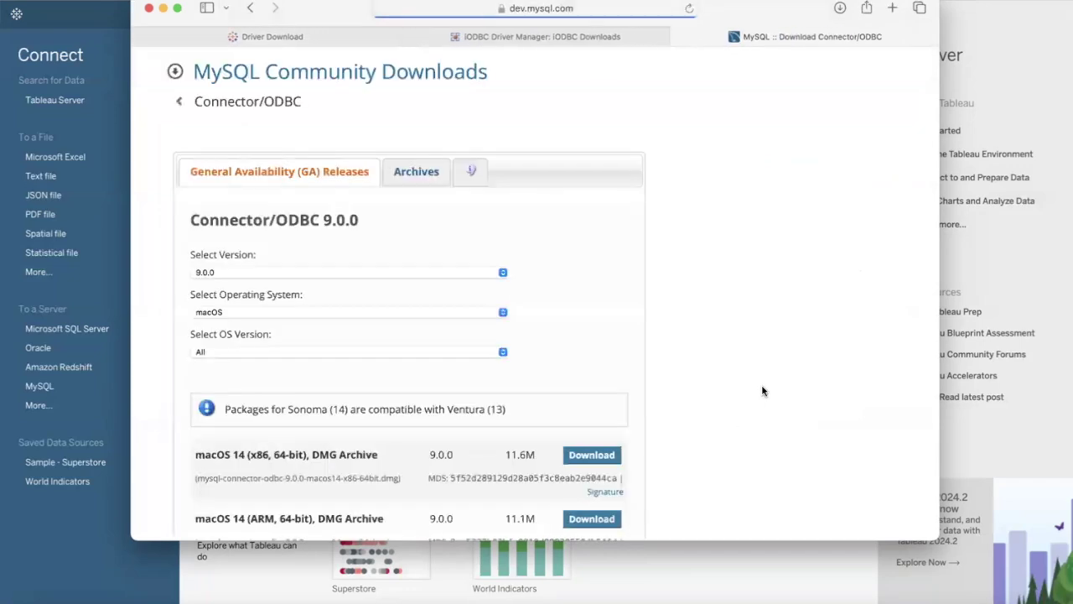
left_click_drag(737, 10, 812, 33)
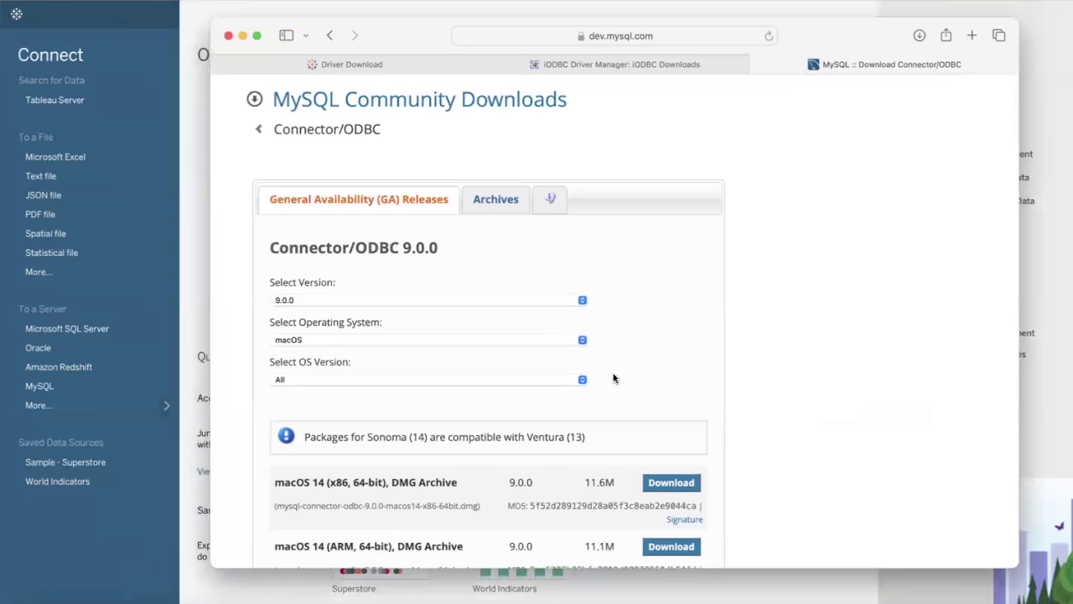
scroll(613, 378, "down", 3)
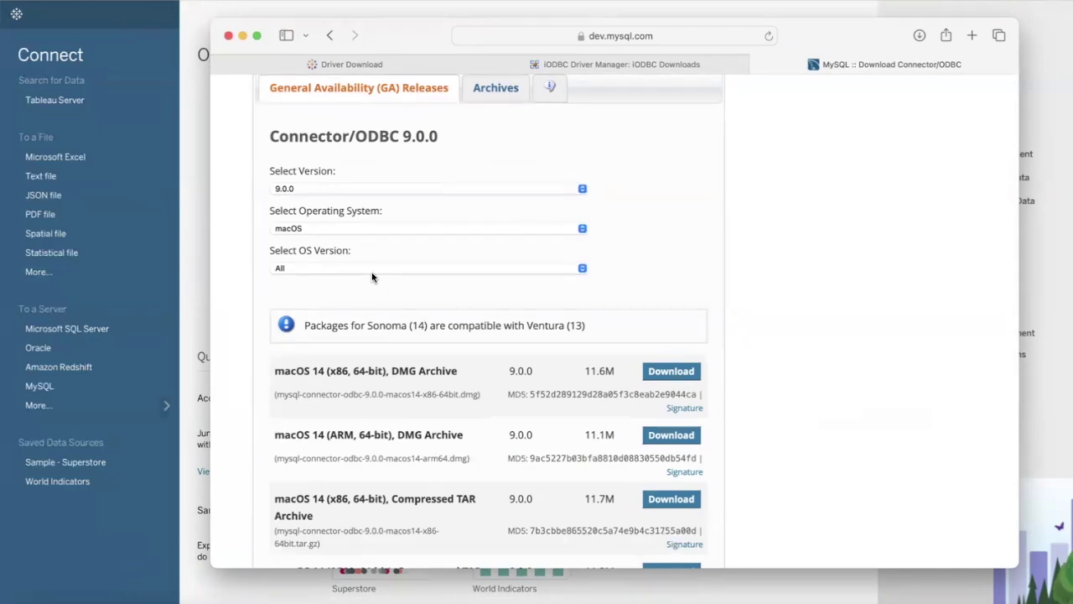
Step: Try version 8.0.37, revert to Connector/ODBC 9.0.0, and choose macOS 14 (ARM, 64-bit)
left_click(582, 190)
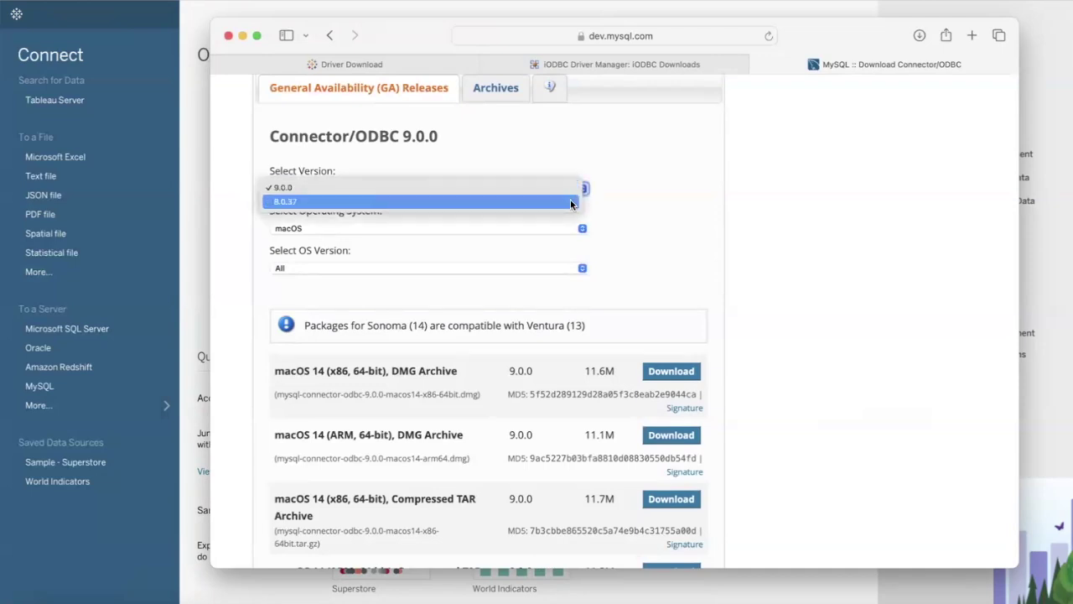
left_click(571, 202)
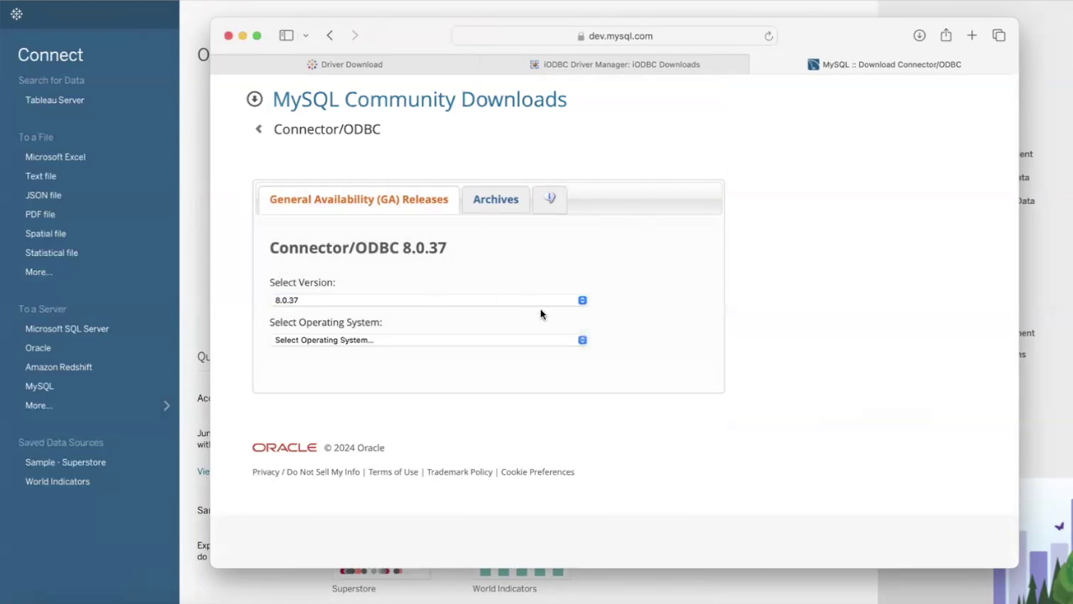
left_click(582, 341)
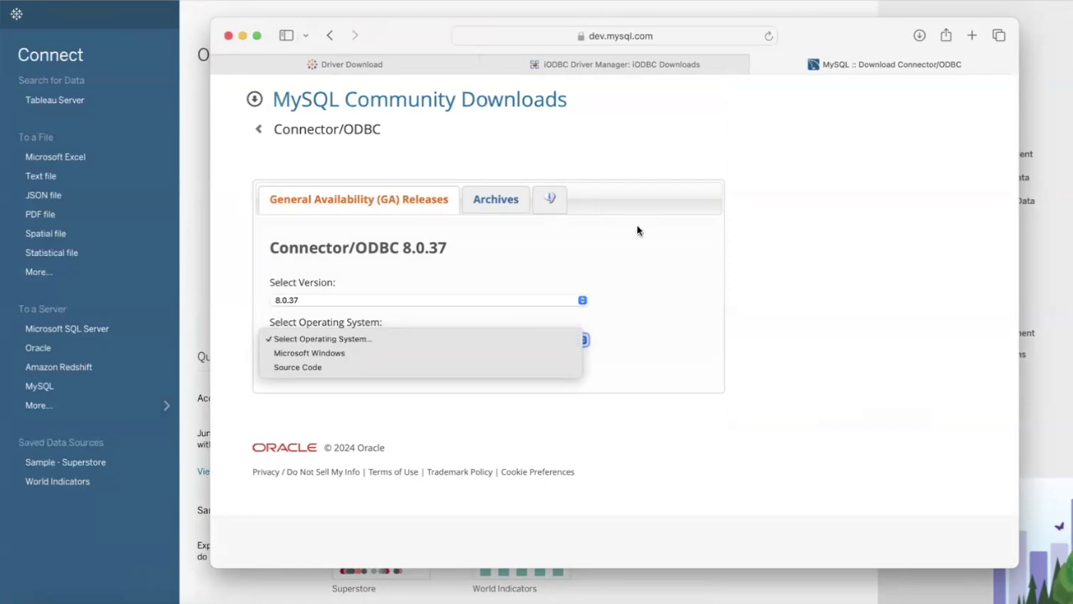
left_click(370, 201)
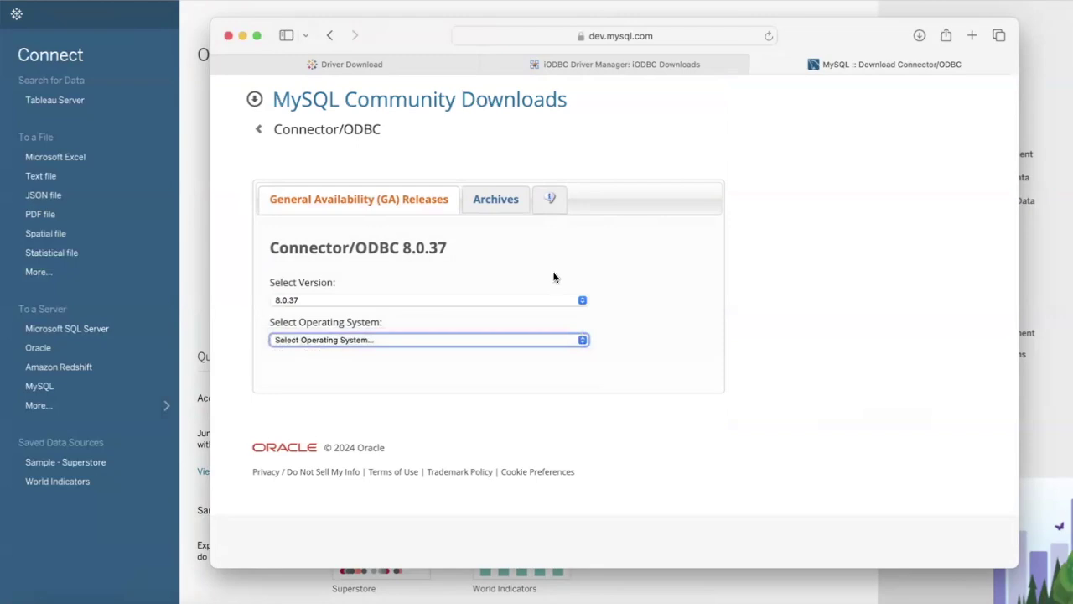
left_click(583, 300)
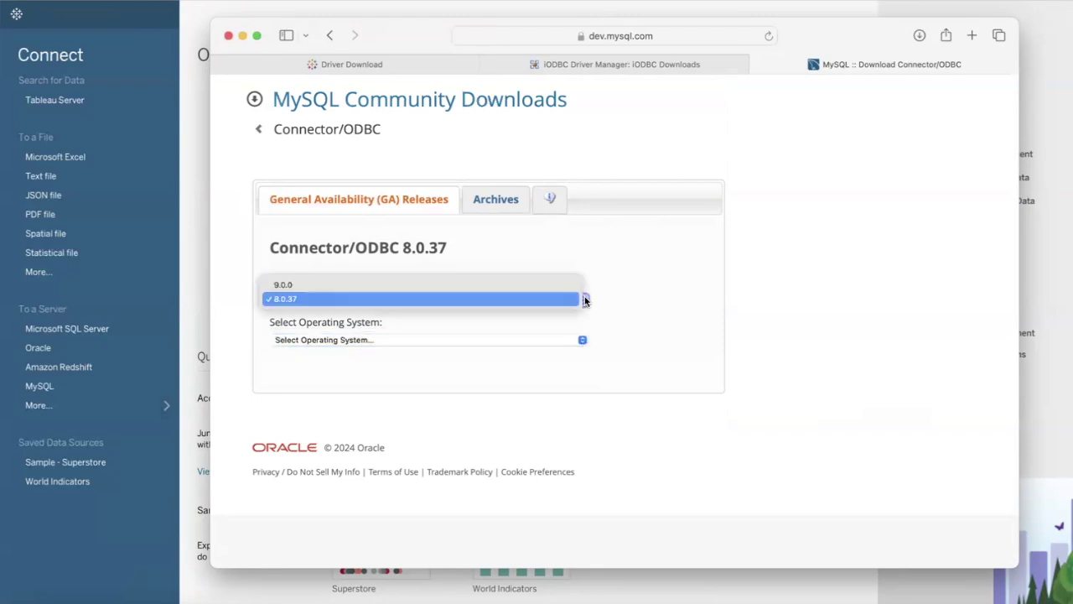
left_click(523, 290)
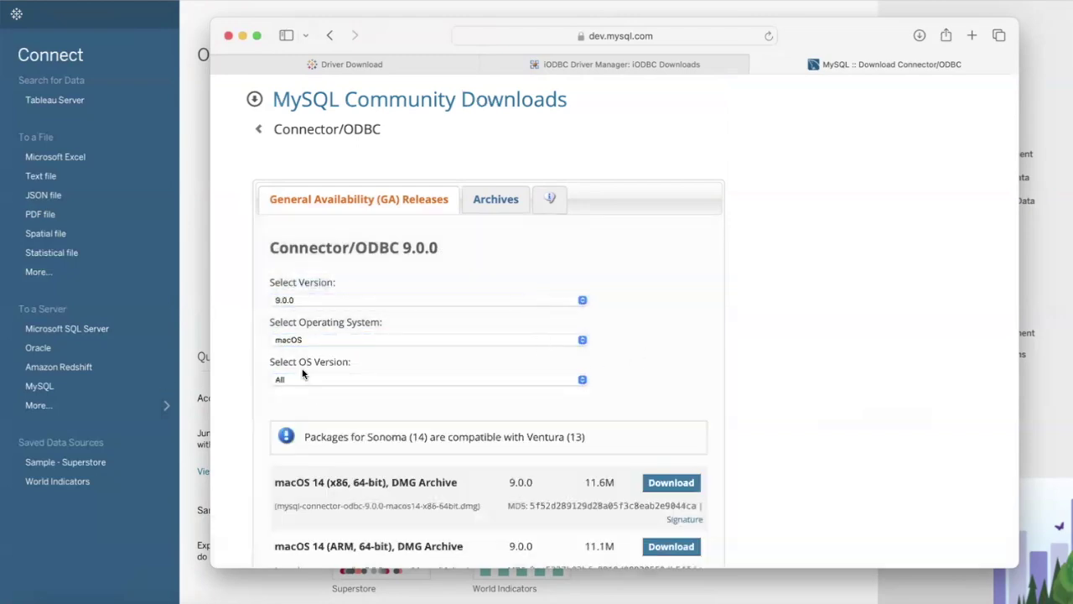
left_click(582, 382)
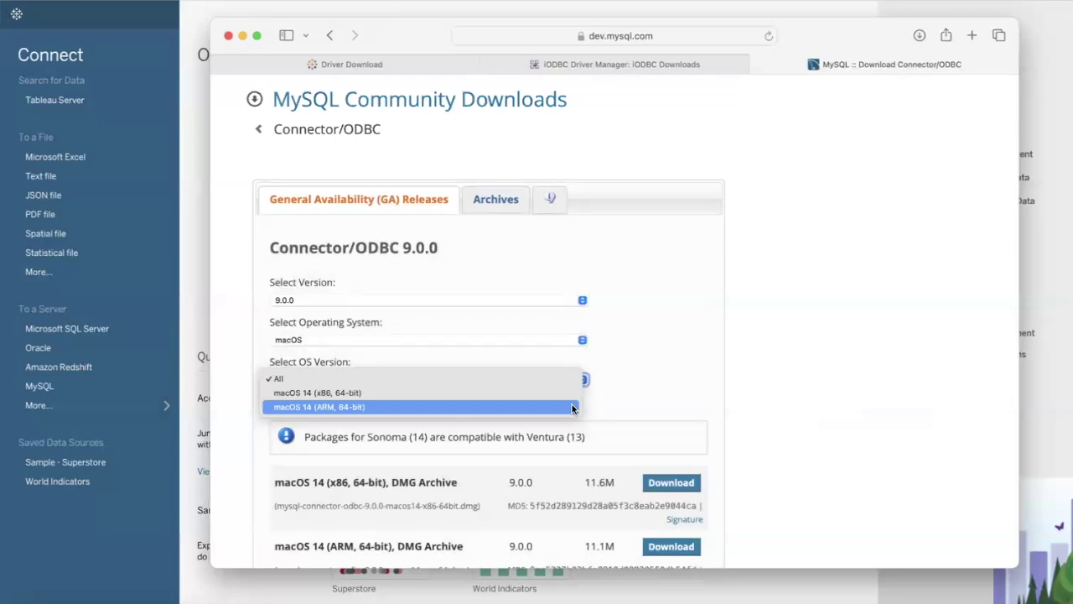
left_click(572, 408)
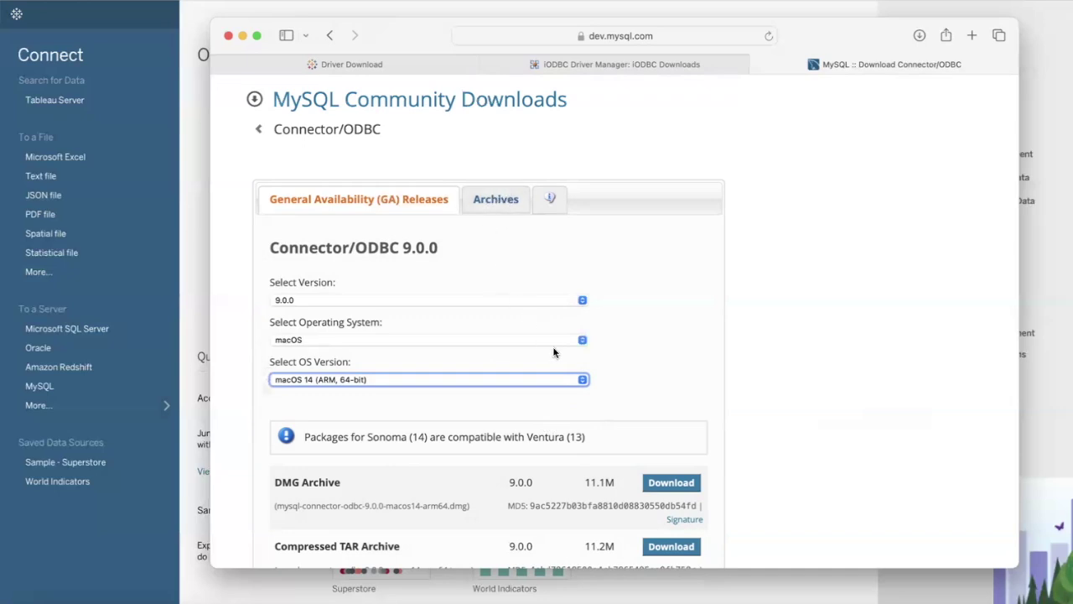
left_click(496, 201)
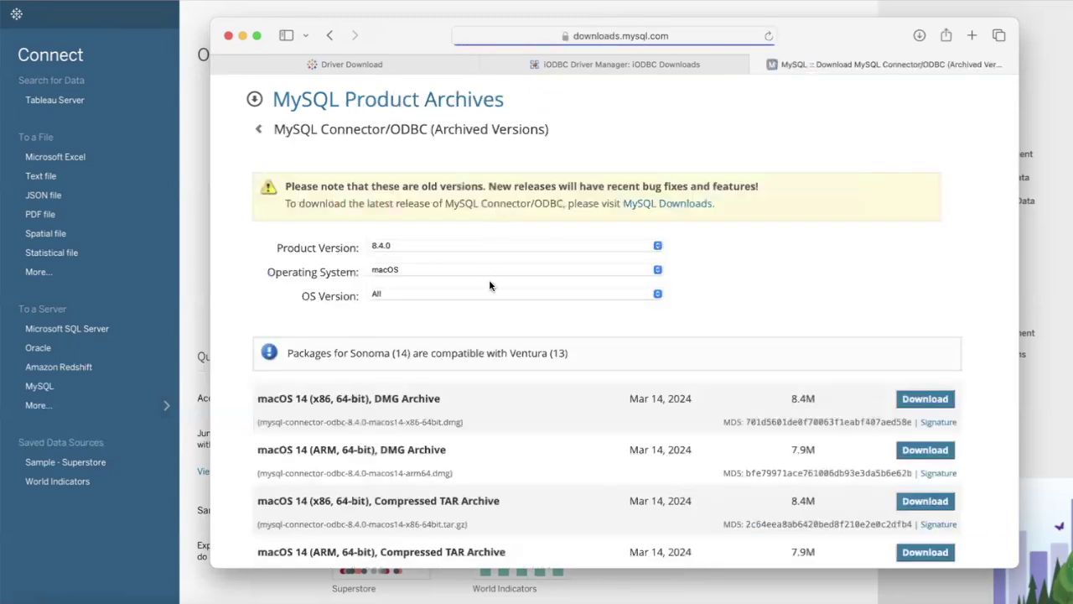
left_click(658, 246)
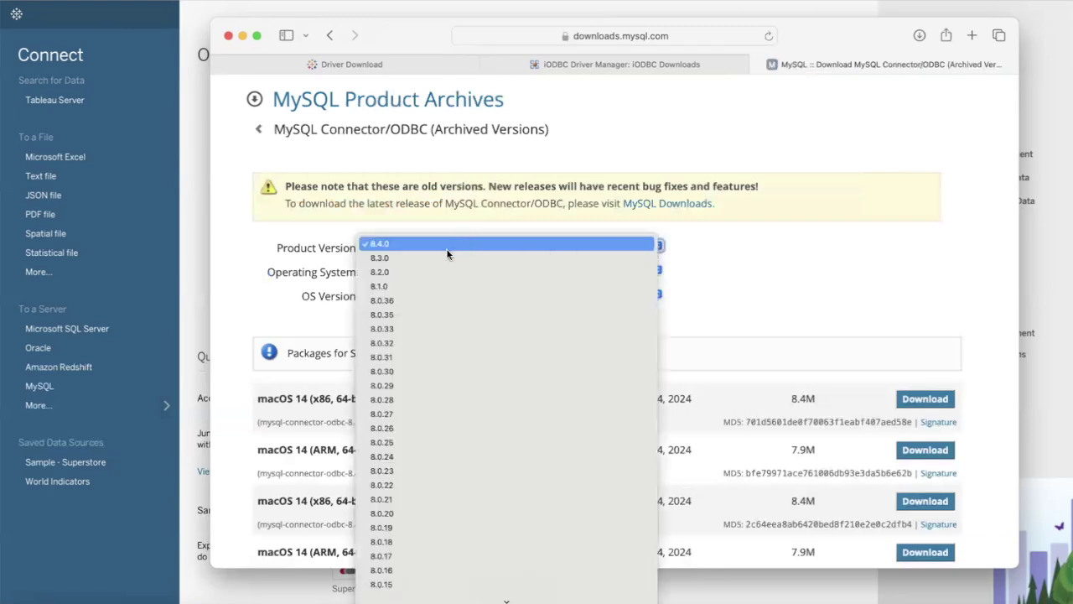
left_click(386, 346)
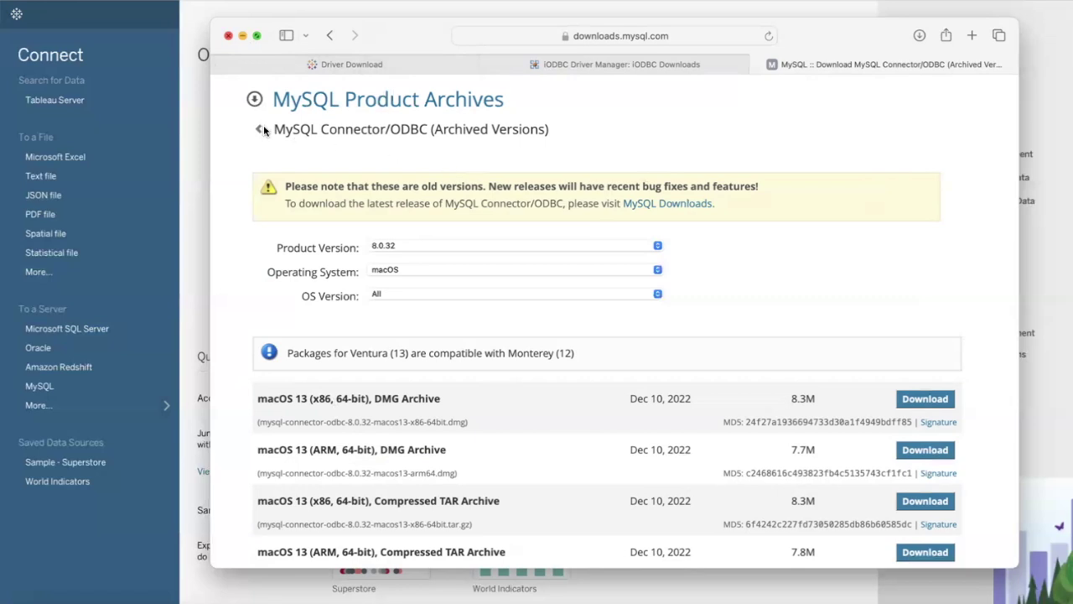
scroll(261, 132, "up", 1)
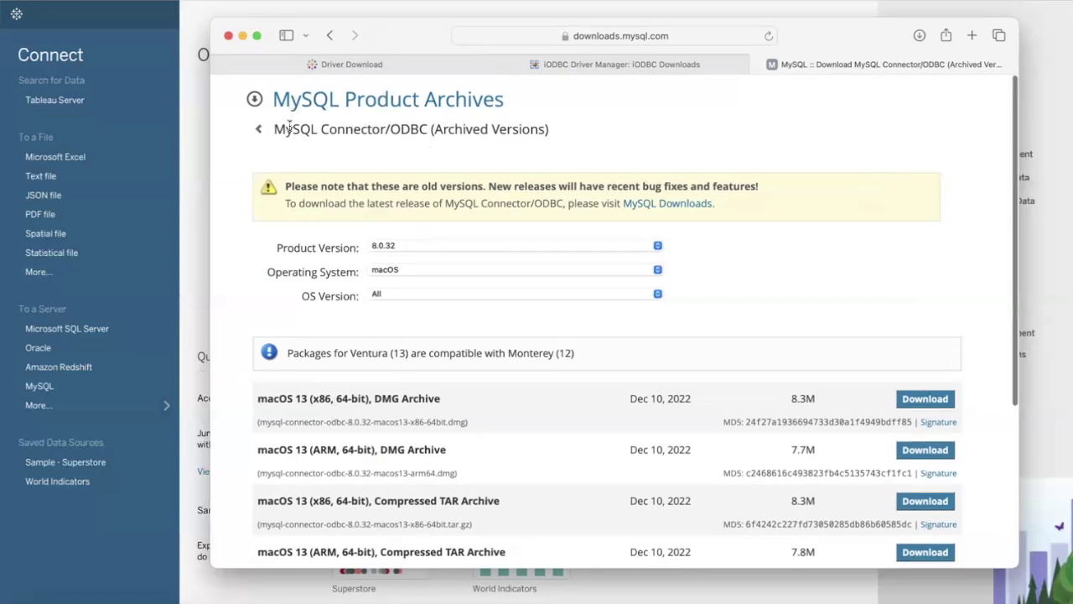
left_click(330, 35)
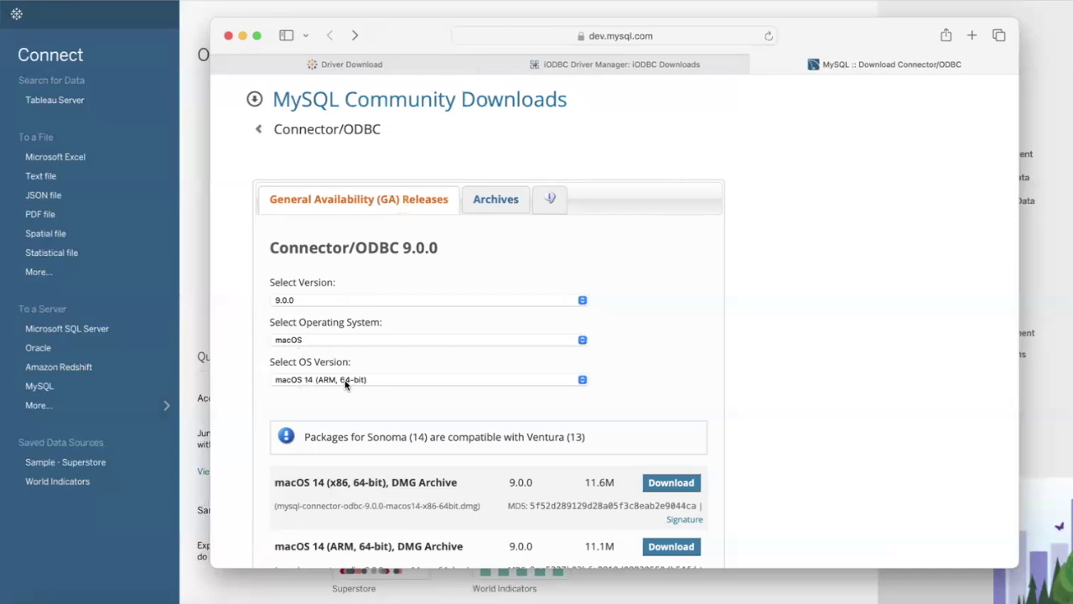
Step: Confirm macOS 14 (ARM, 64-bit) for Connector/ODBC 9.0.0 and download its DMG archive
scroll(432, 440, "down", 3)
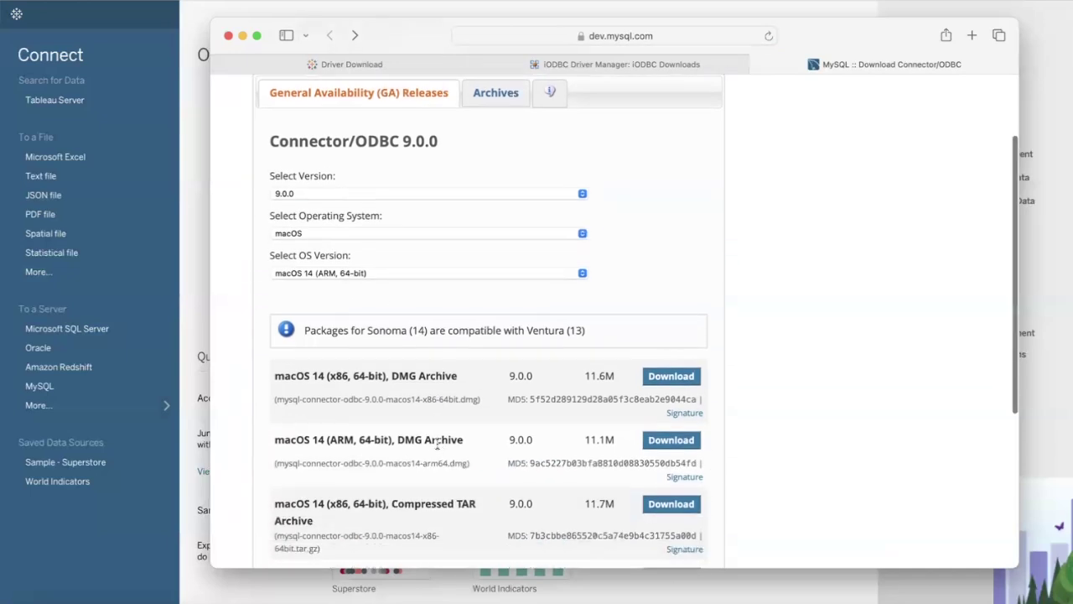
left_click(449, 272)
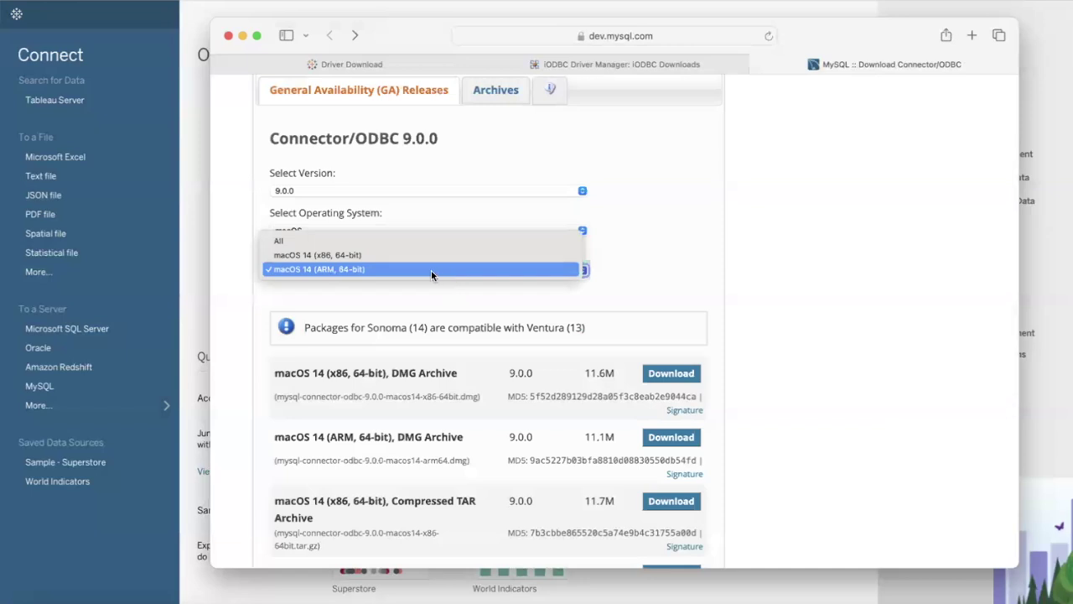
left_click(424, 269)
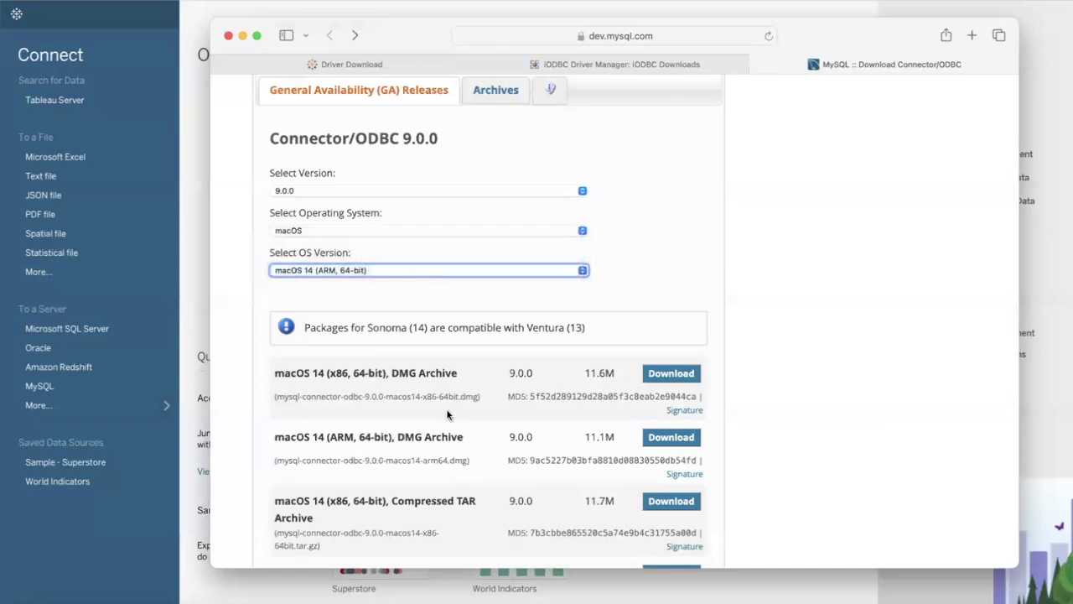
left_click(476, 520)
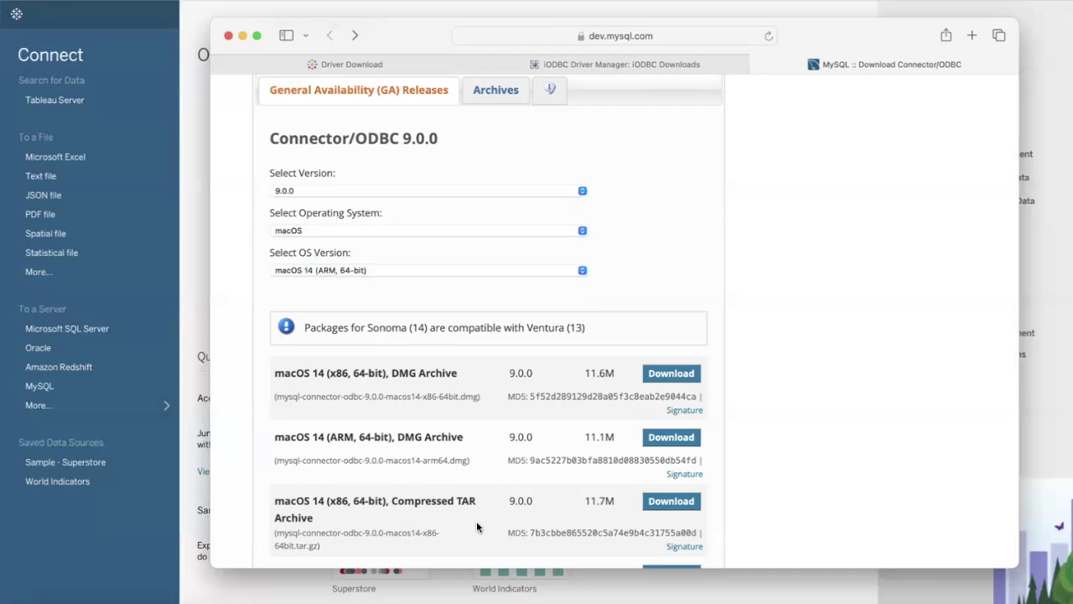
left_click(586, 268)
left_click(399, 242)
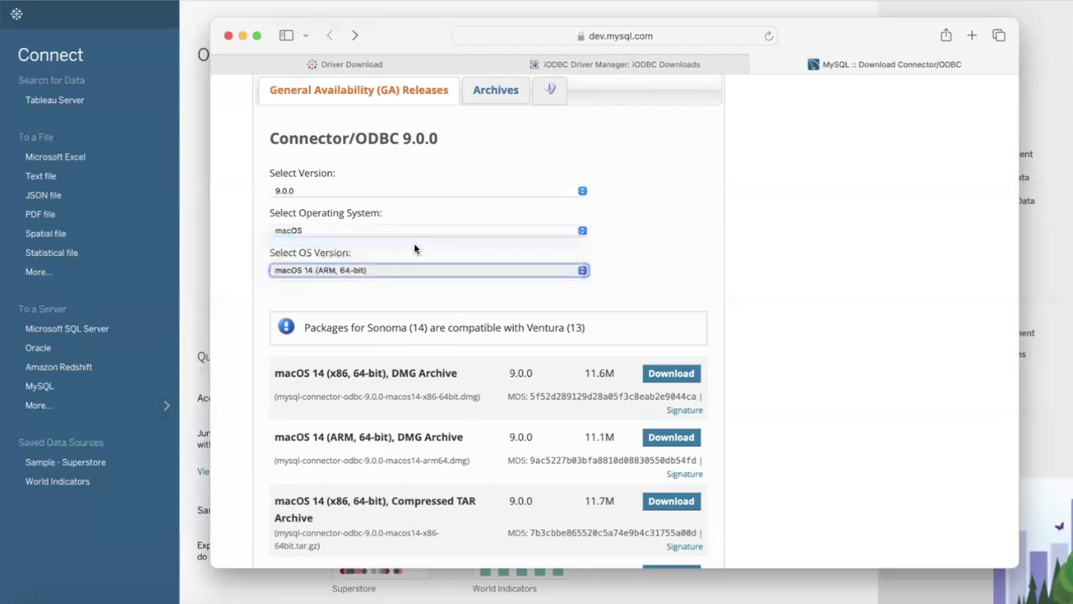
left_click(560, 270)
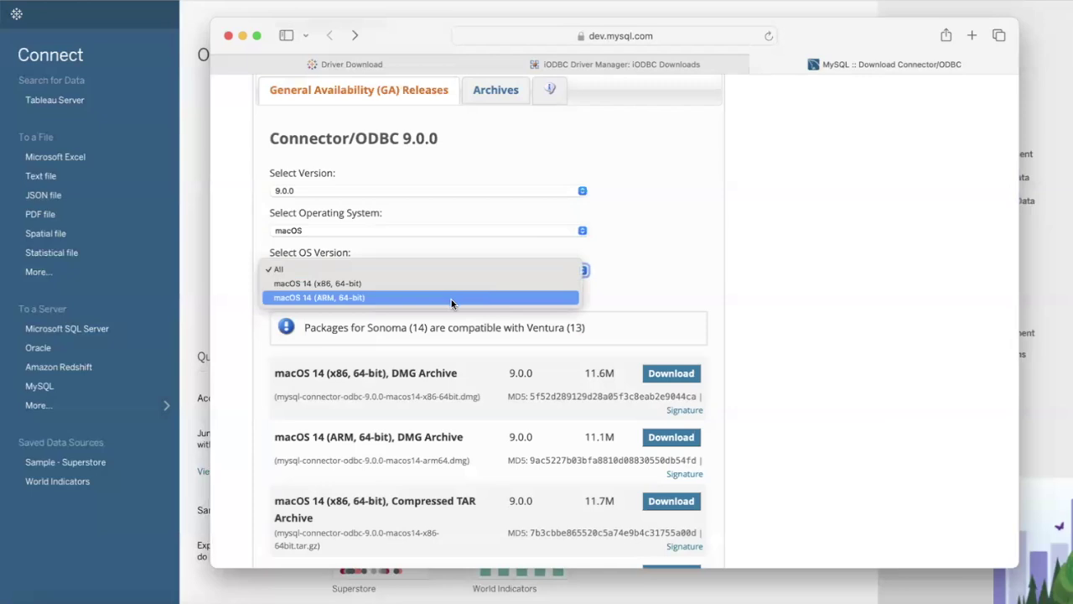
left_click(451, 297)
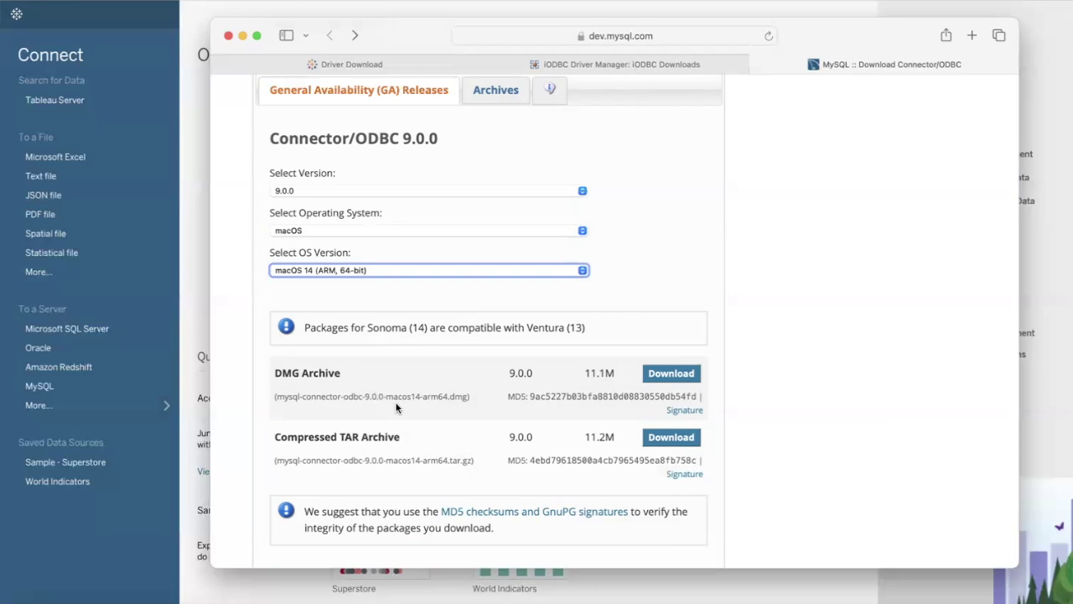
left_click(684, 376)
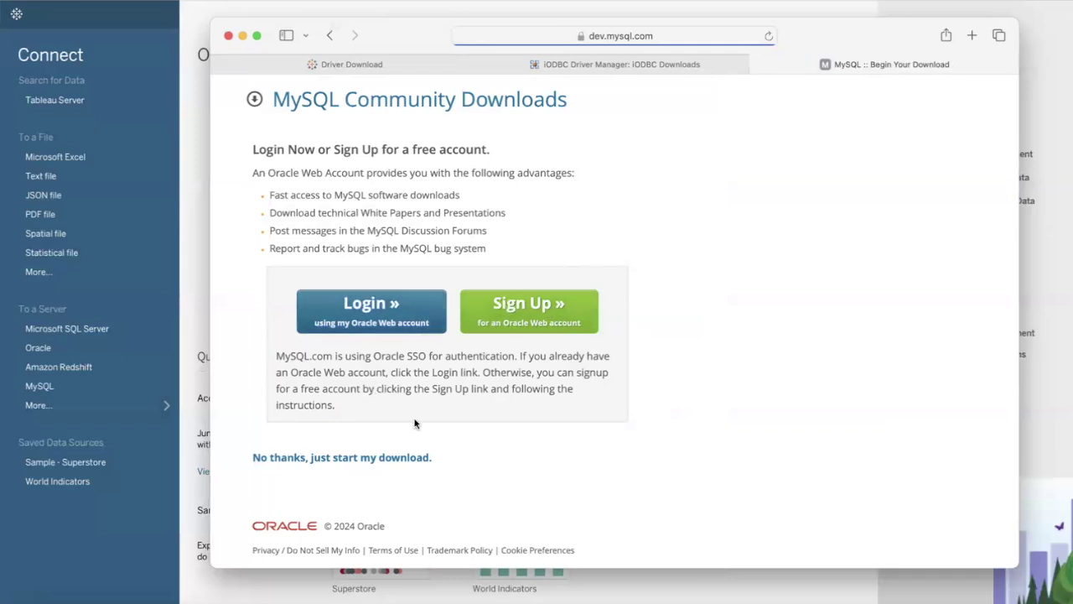
Step: Skip the Oracle sign-in and confirm the Connector/ODBC 9.0.0 ARM DMG downloaded
left_click(394, 462)
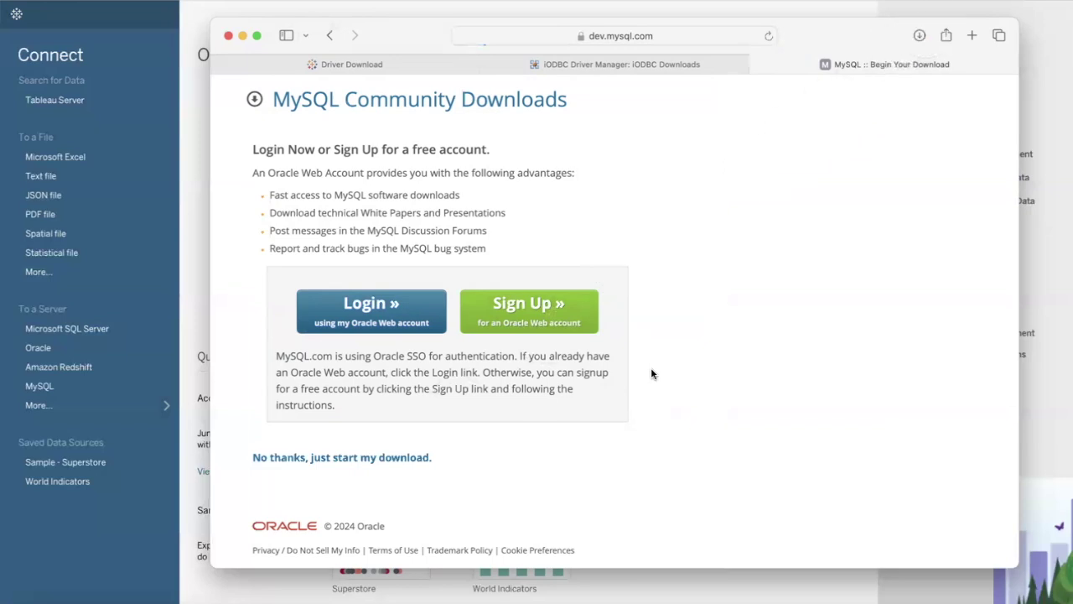
left_click(919, 36)
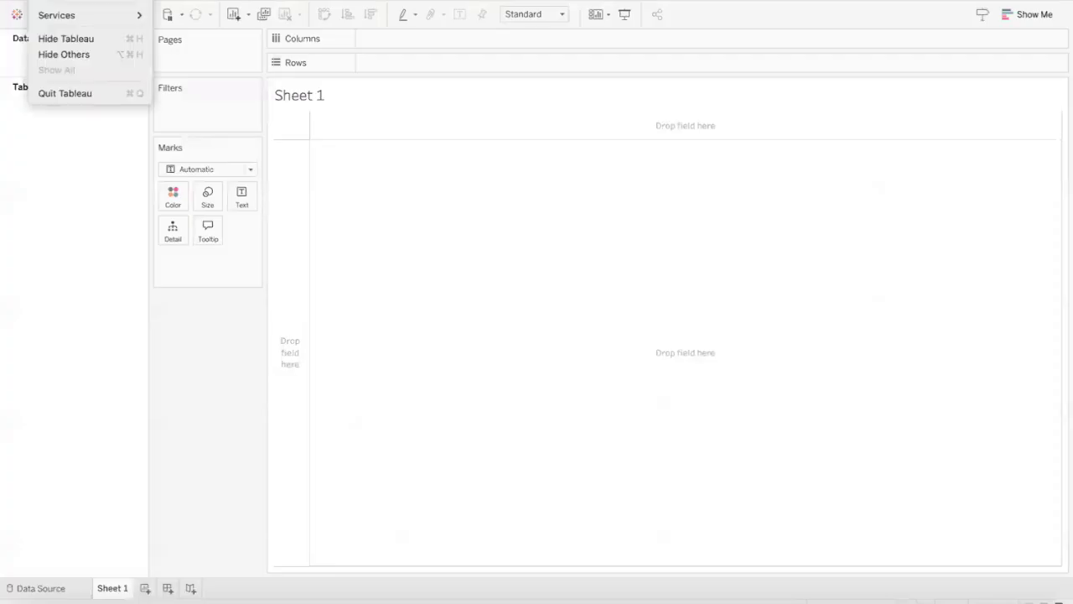
Step: Quit Tableau and launch iODBC-SDK.pkg from the iODBC SDK disk image
left_click(77, 90)
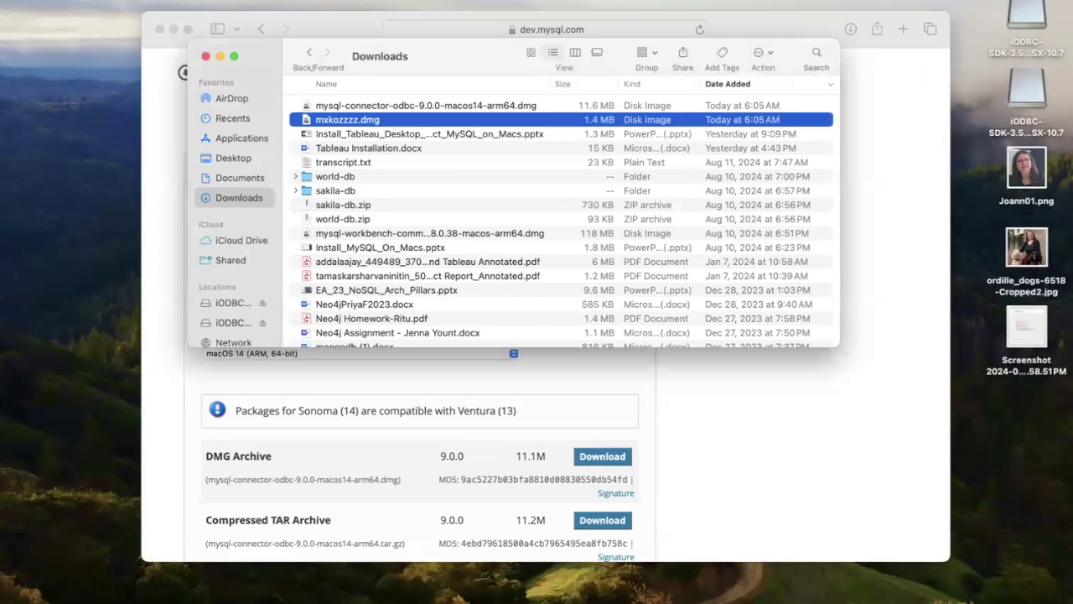
double_click(356, 119)
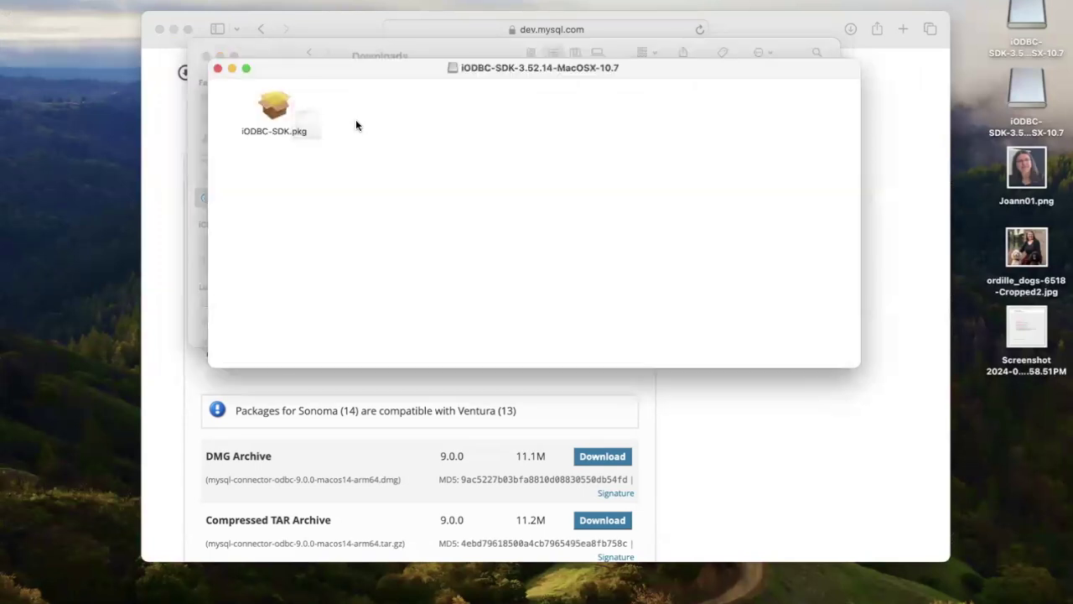
double_click(277, 109)
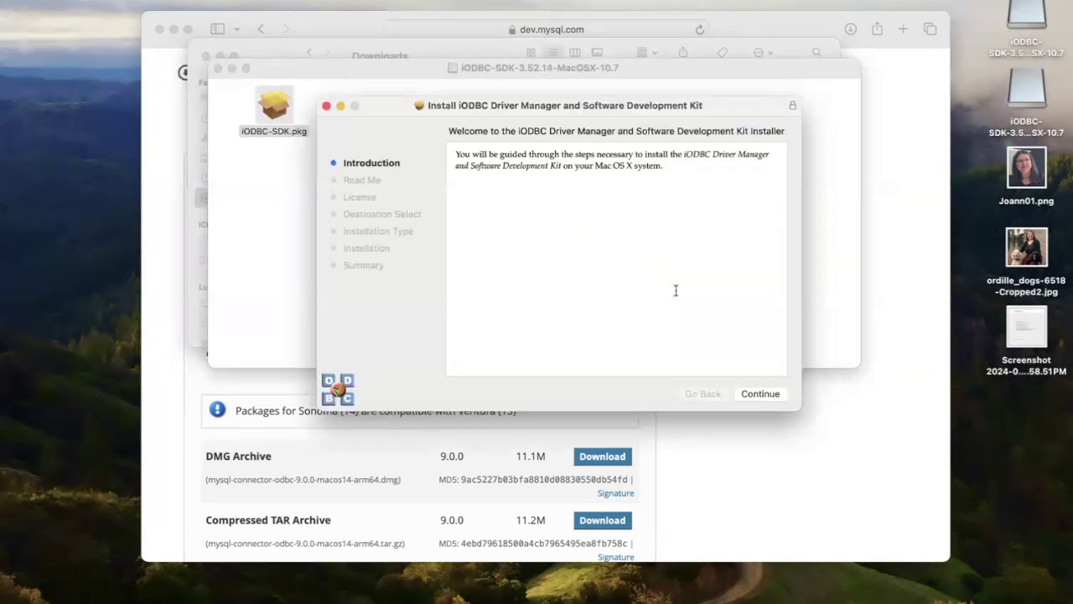
Step: Accept the license, install the iODBC Driver Manager and SDK on Macintosh HD, then trash the installer
left_click(760, 394)
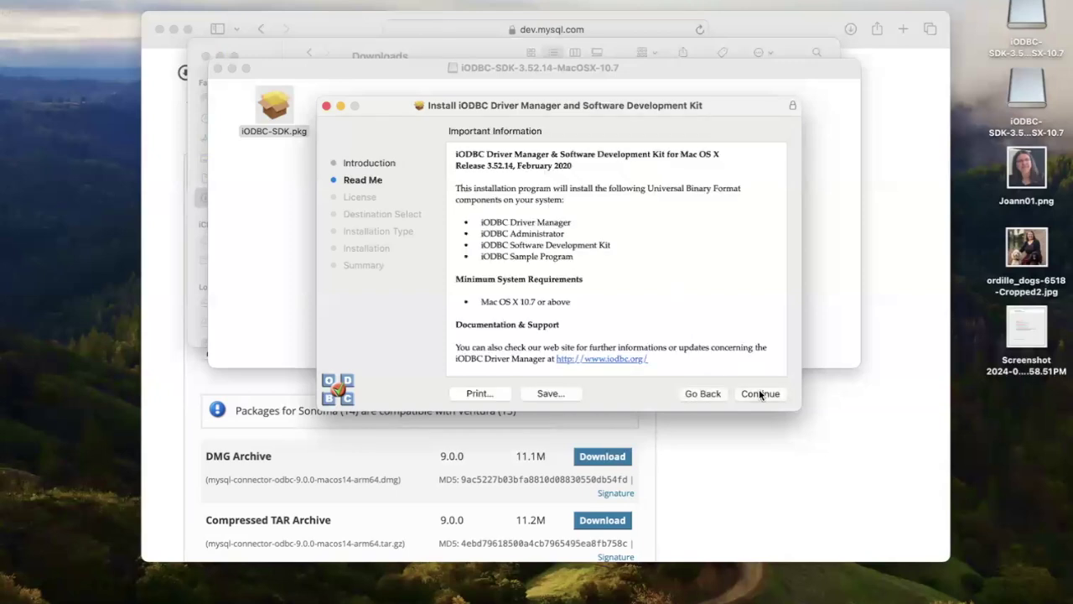
left_click(759, 394)
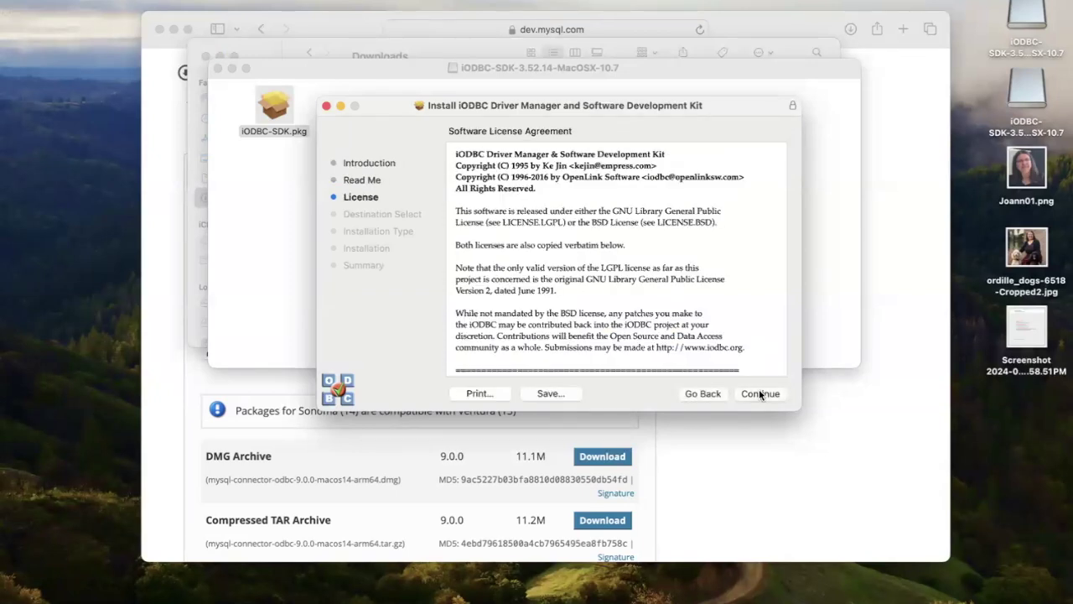
left_click(759, 394)
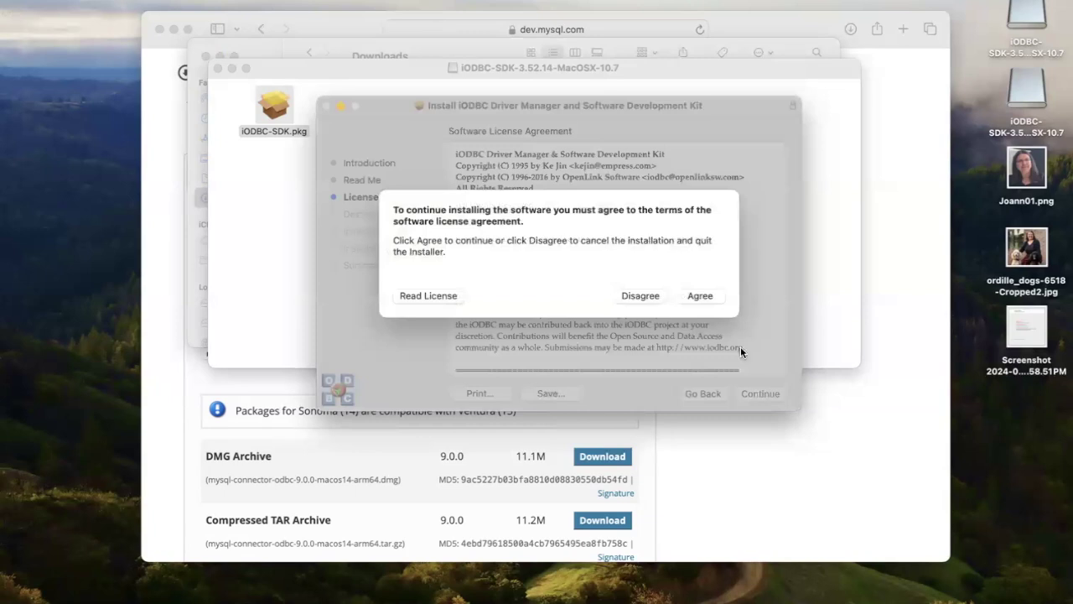
left_click(710, 296)
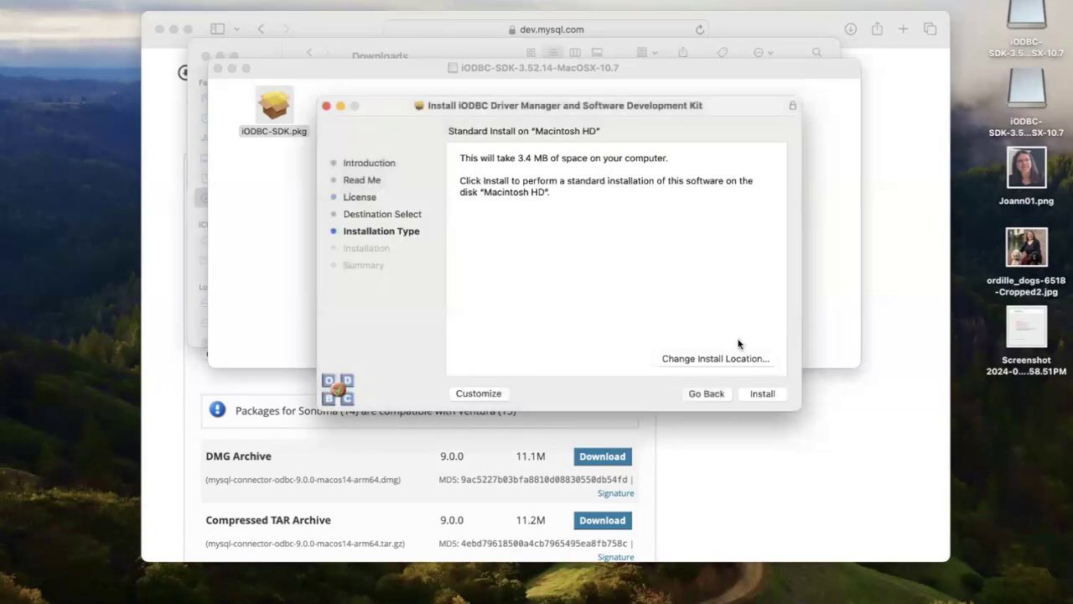
left_click(760, 392)
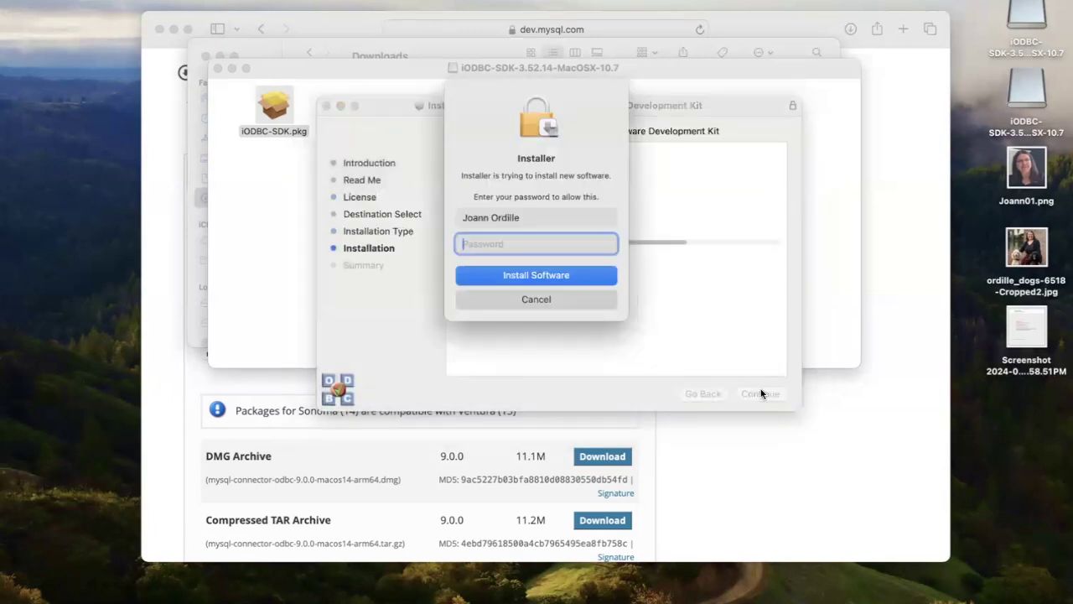
type("••••••••••••••")
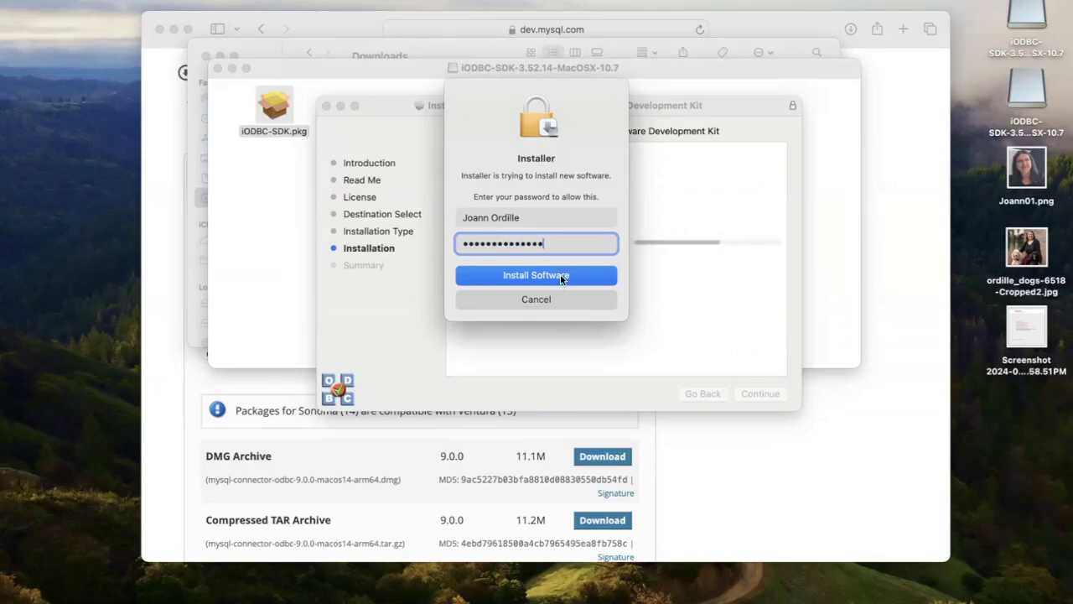
left_click(561, 279)
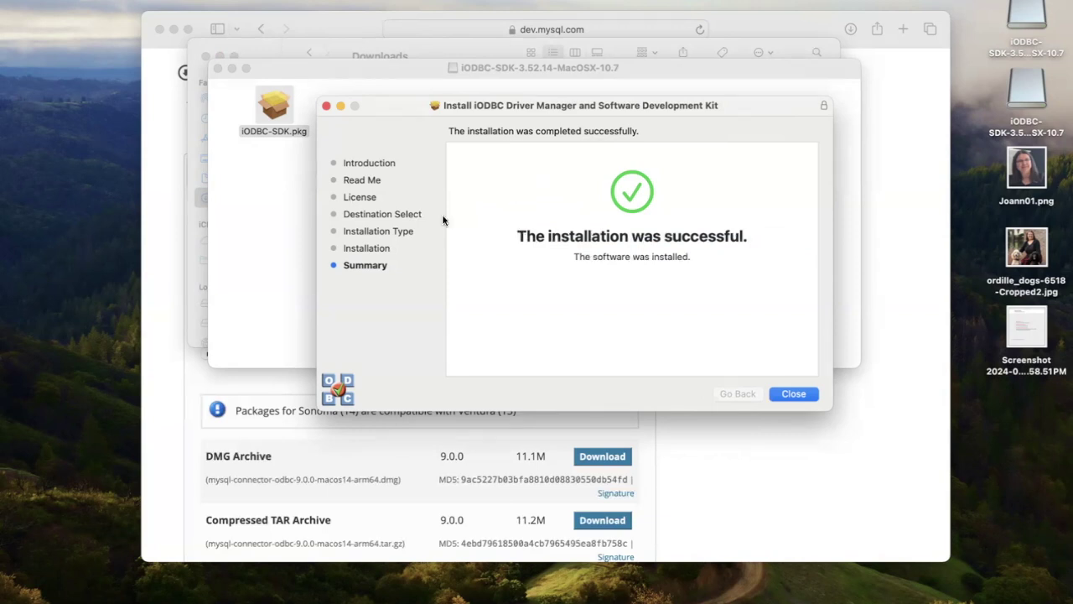
left_click(785, 391)
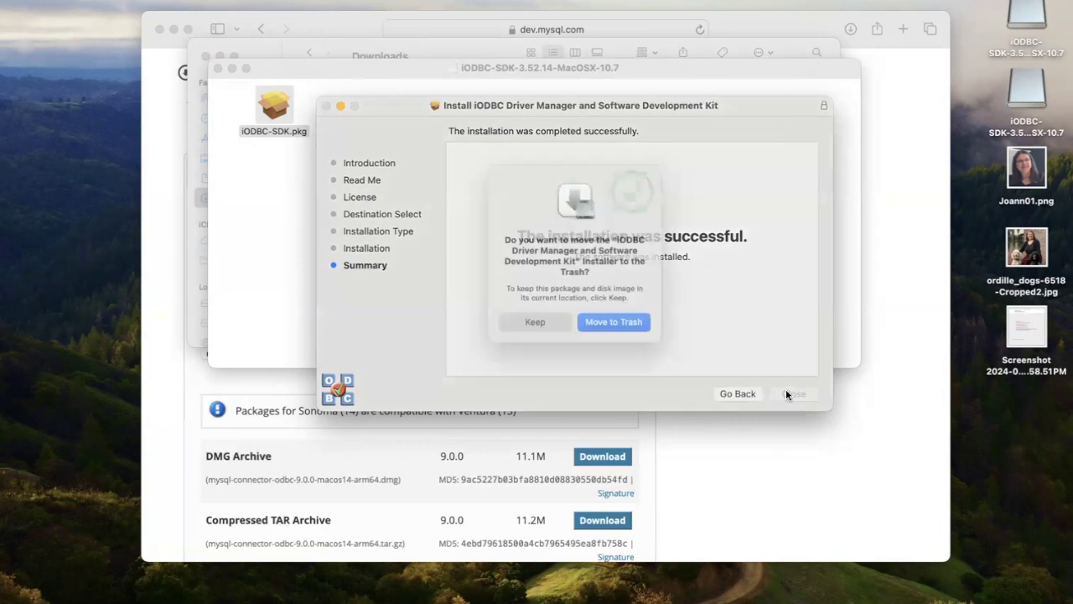
left_click(634, 329)
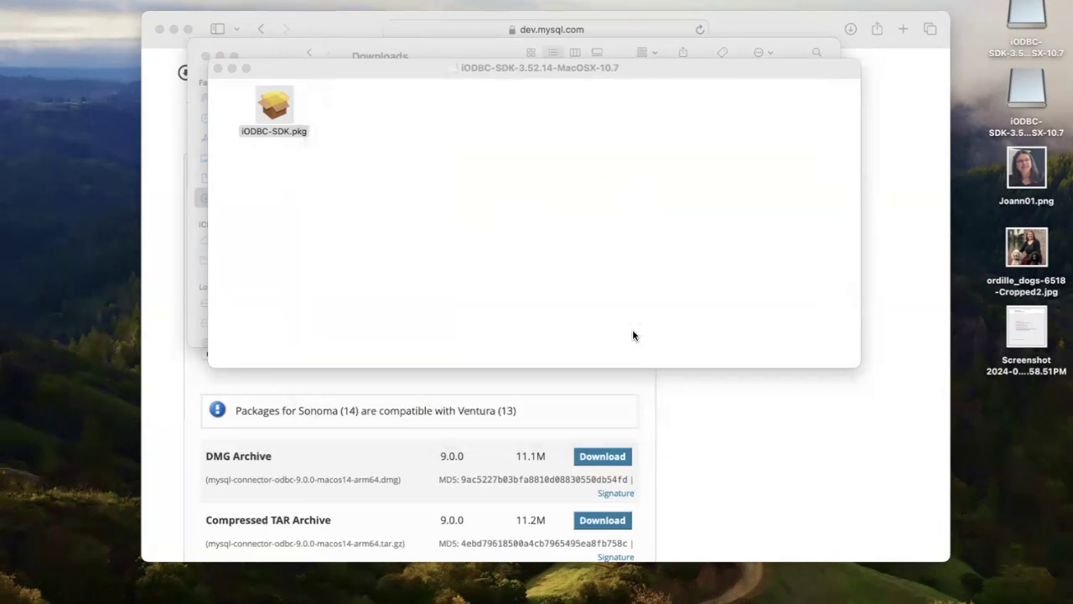
Step: Close the iODBC-SDK window and mount mysql-connector-odbc-9.0.0-macos14-arm64.dmg from Downloads
right_click(260, 103)
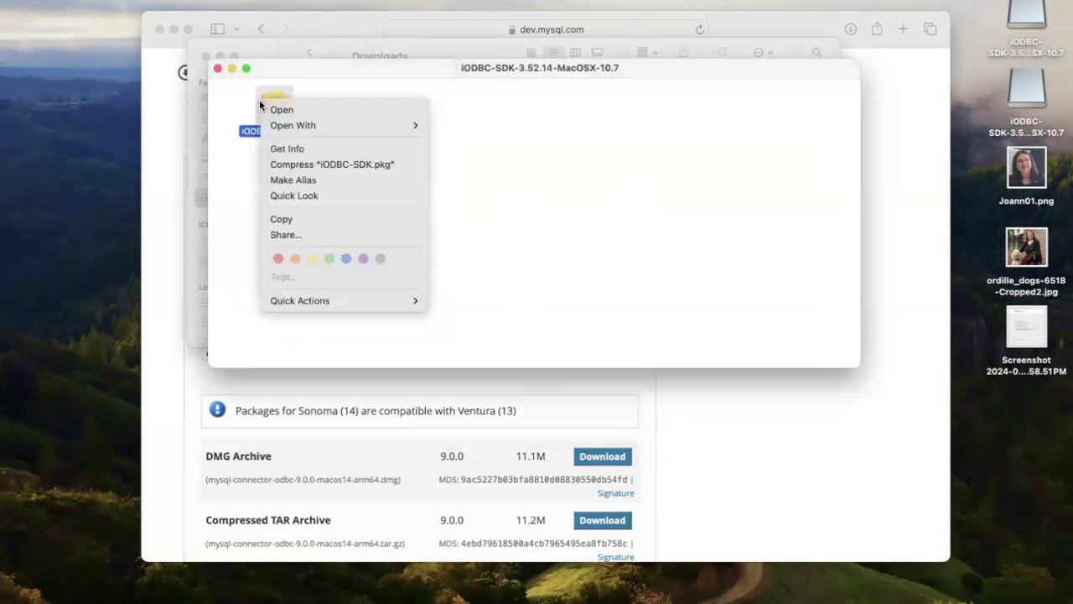
mouse_move(286, 124)
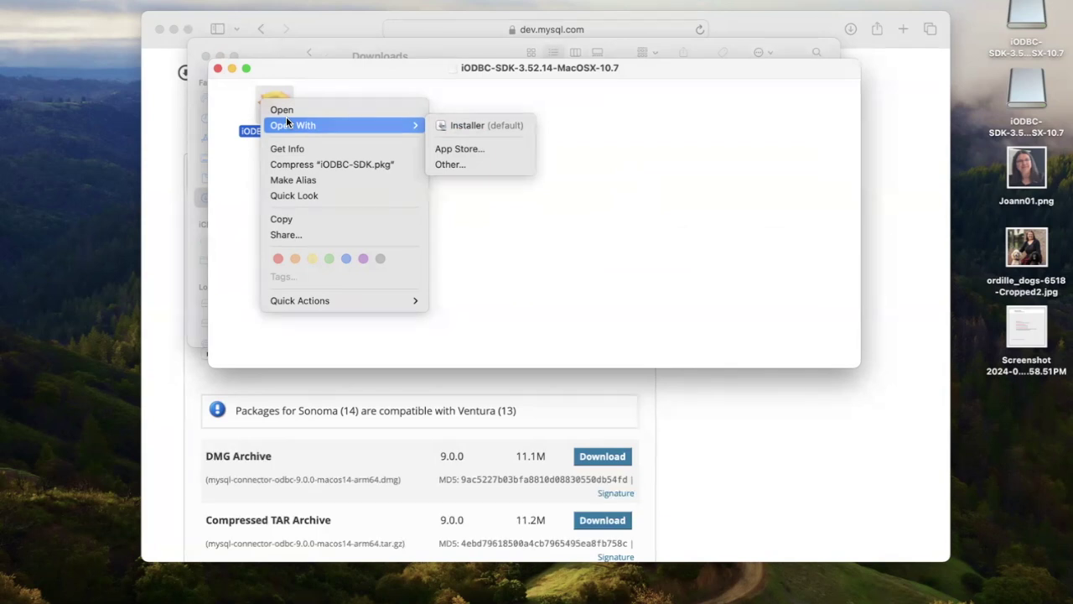
left_click(567, 184)
left_click(217, 68)
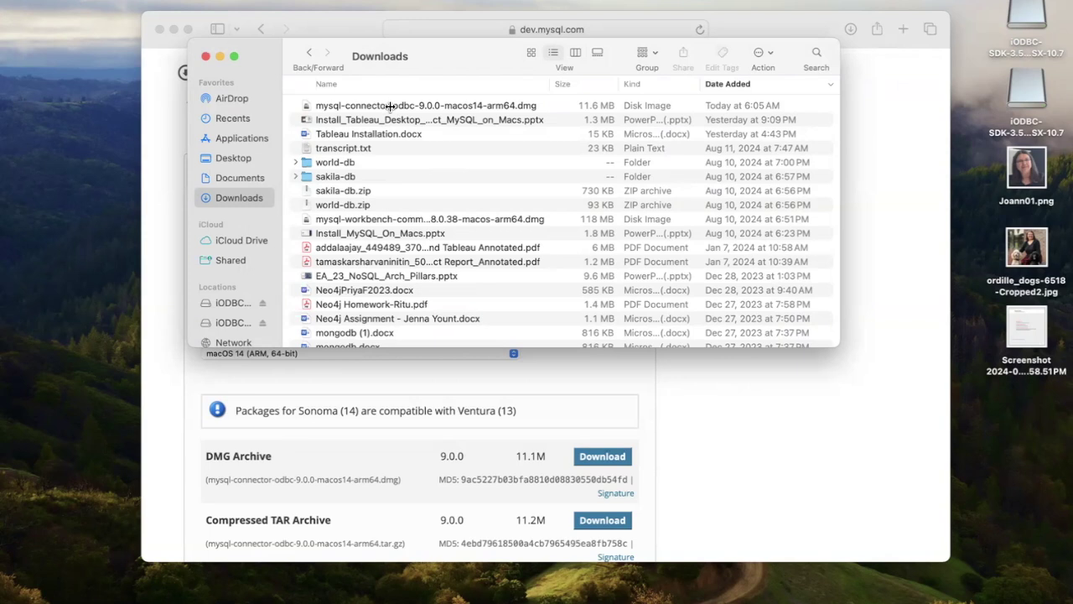
left_click(380, 104)
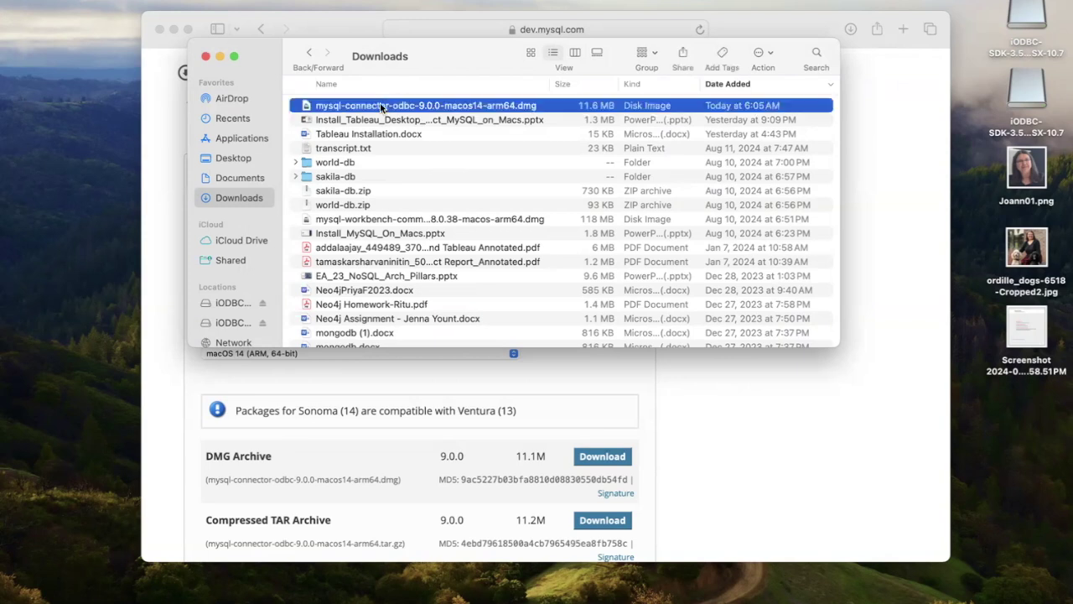
double_click(379, 105)
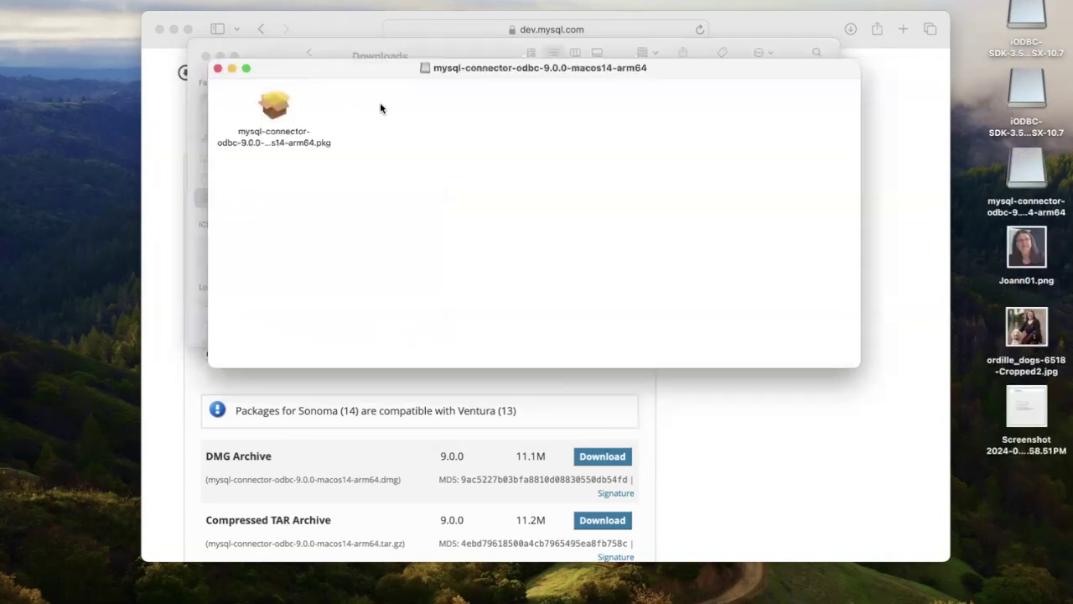
Step: Install MySQL Connector/ODBC 9.0.0 for all users, accepting the GPL license and authorizing with the account password
double_click(274, 107)
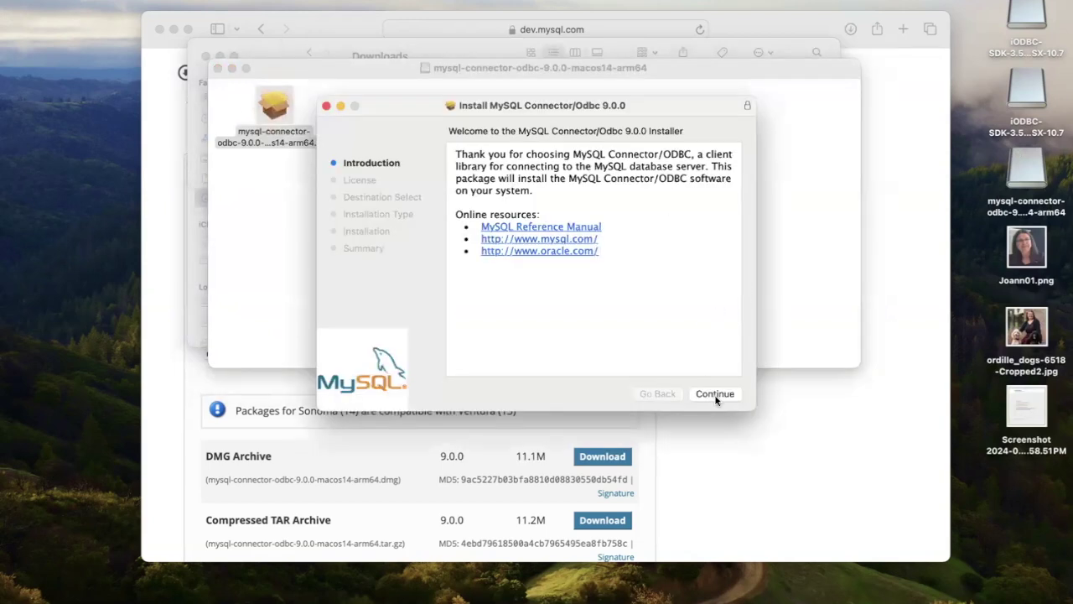
left_click(714, 394)
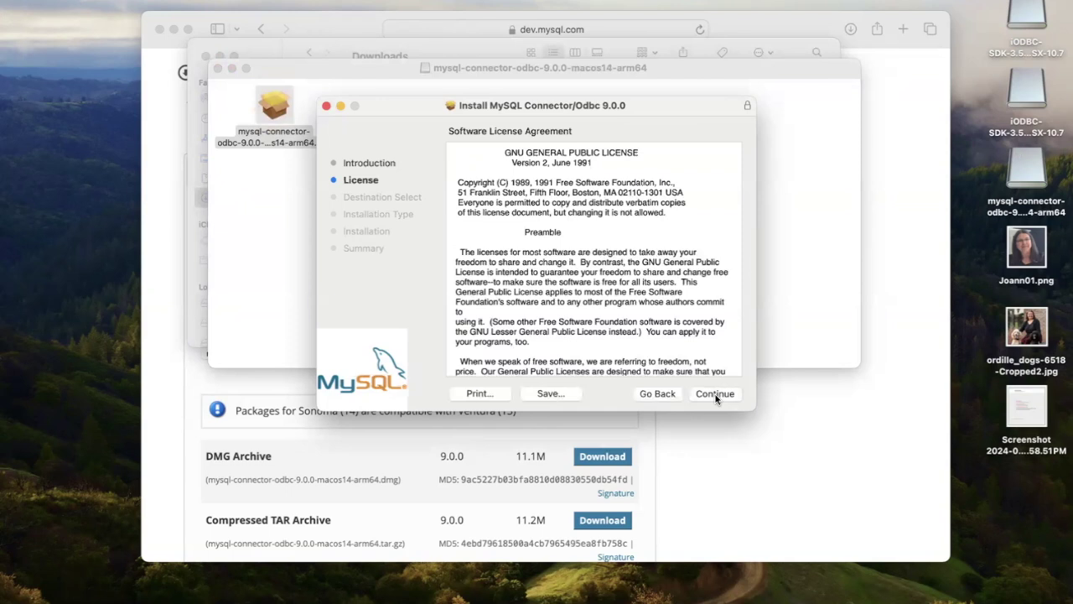
left_click(714, 394)
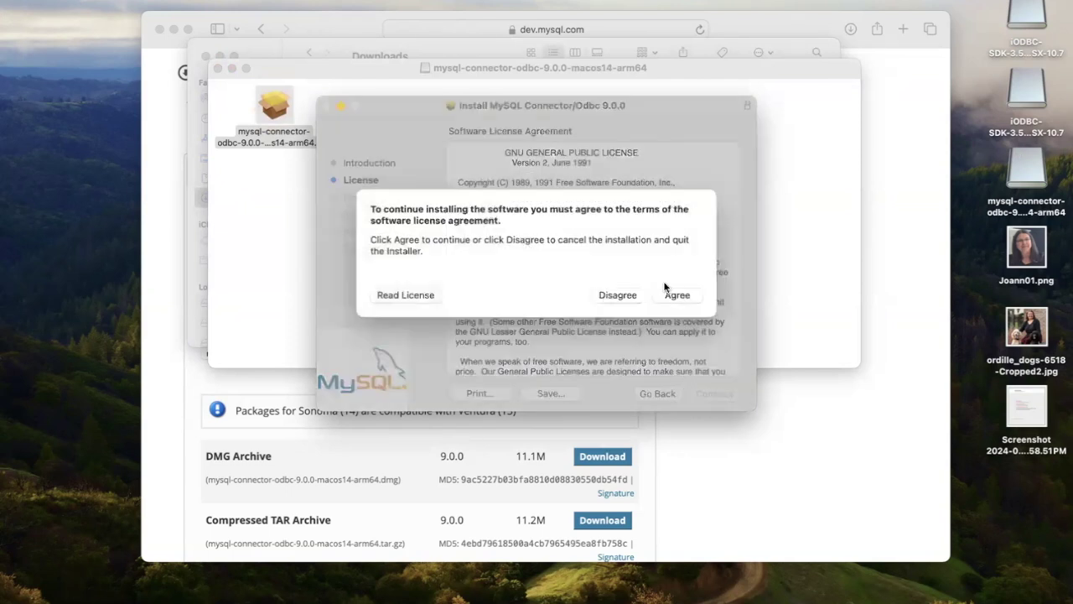
left_click(676, 295)
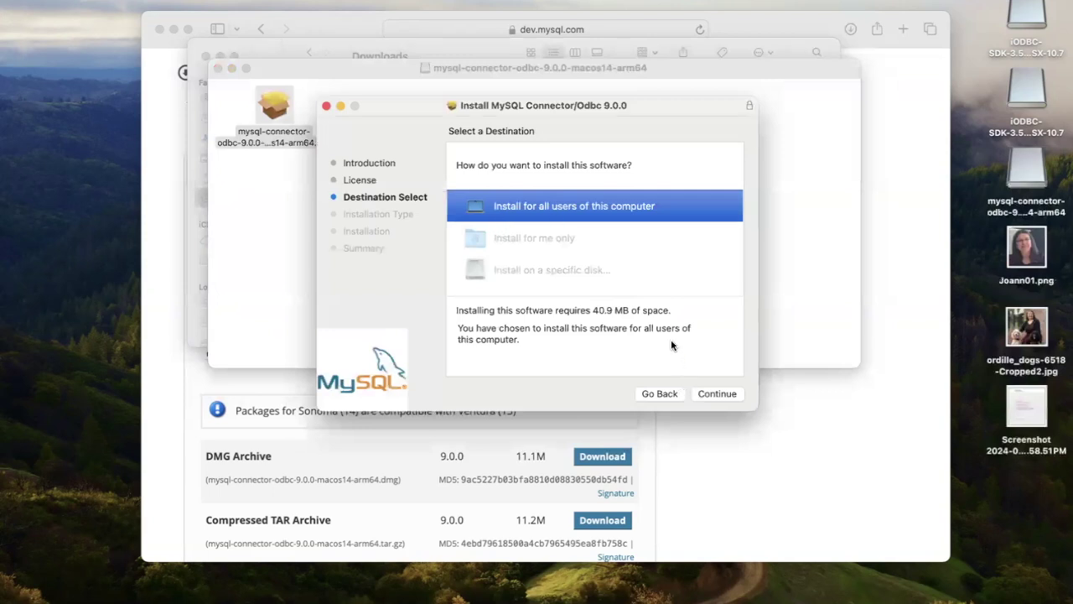
left_click(718, 393)
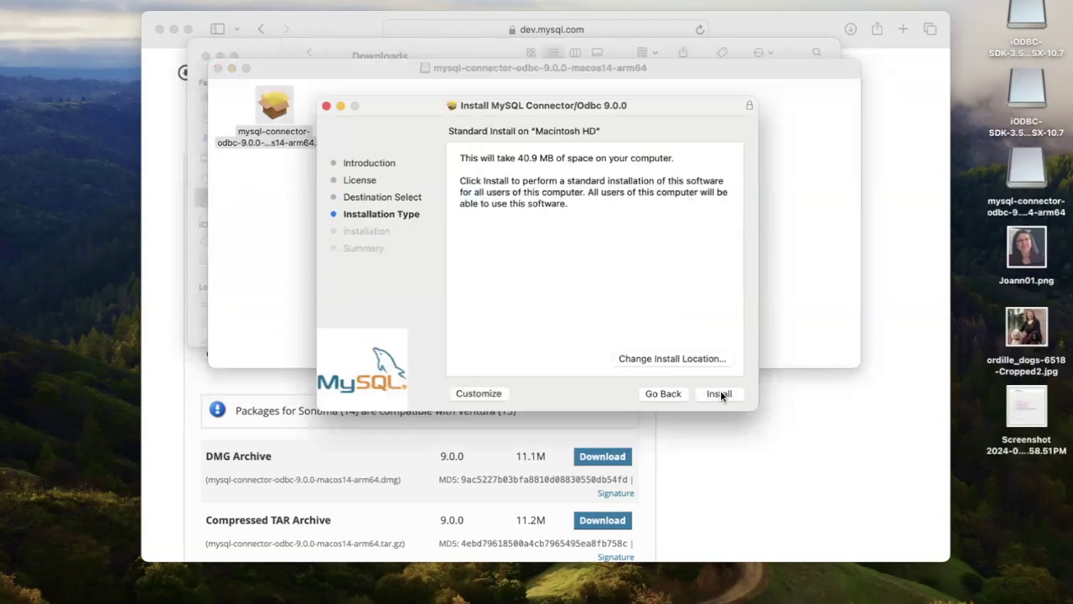
left_click(720, 392)
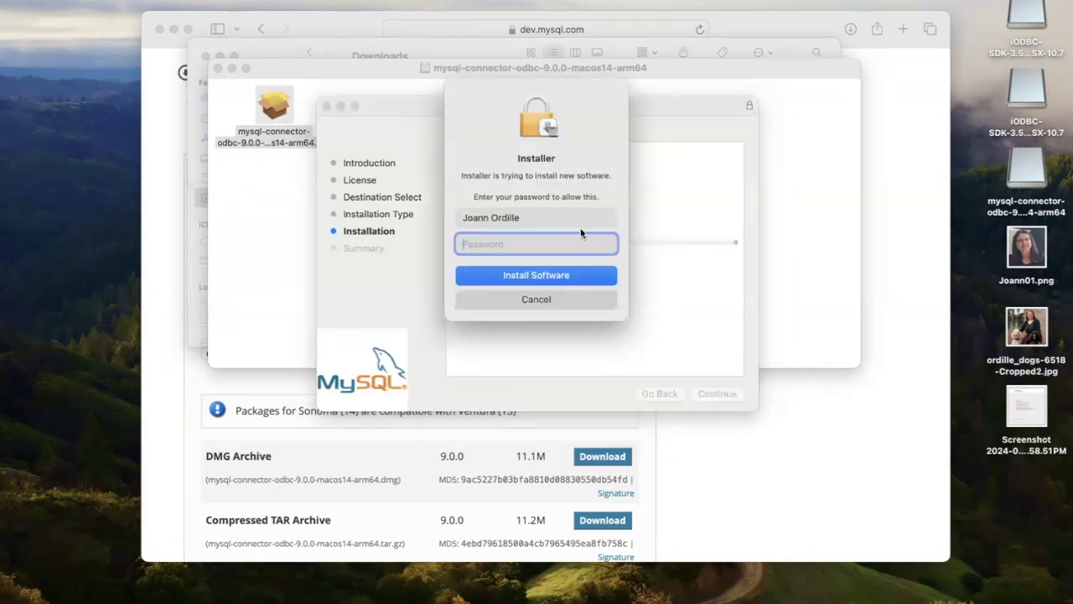
type("••••••••••••••")
left_click(576, 273)
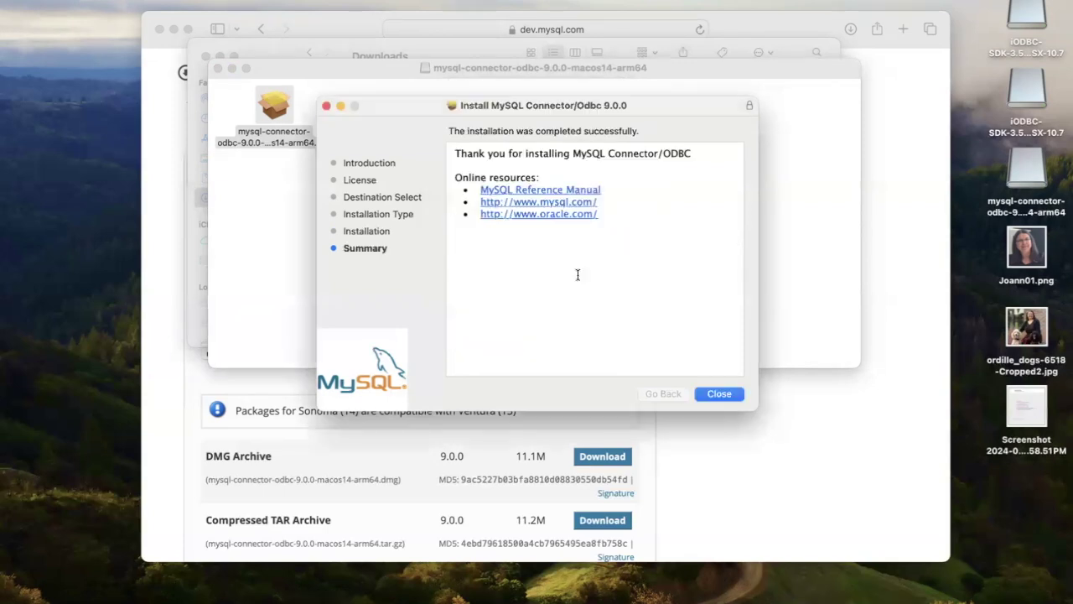
left_click(717, 393)
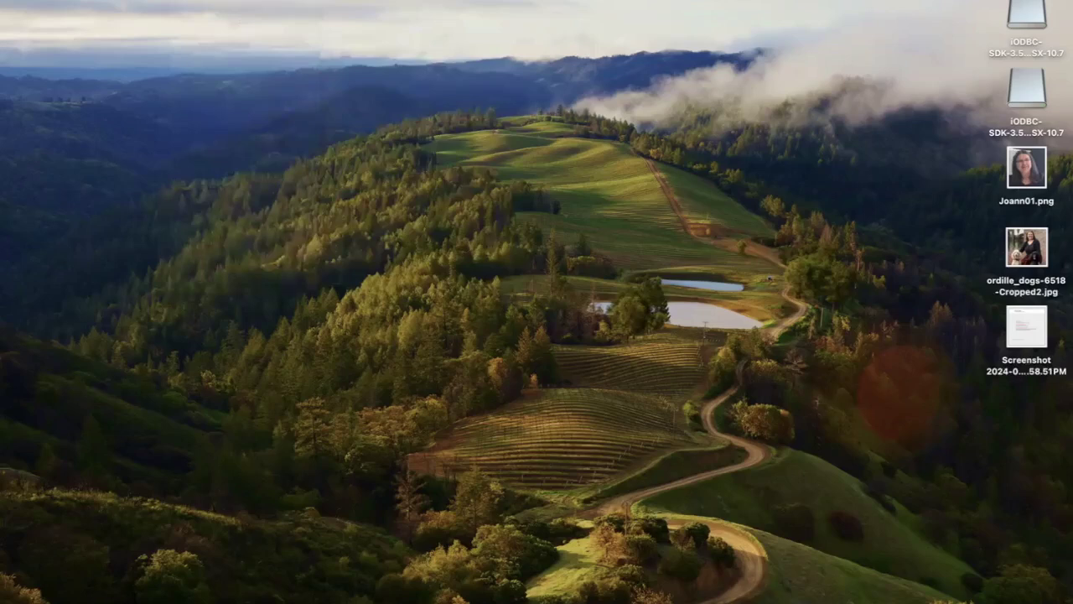
Step: Launch MySQL Workbench from Applications and open the Local instance 3306 SQL editor
left_click(183, 1)
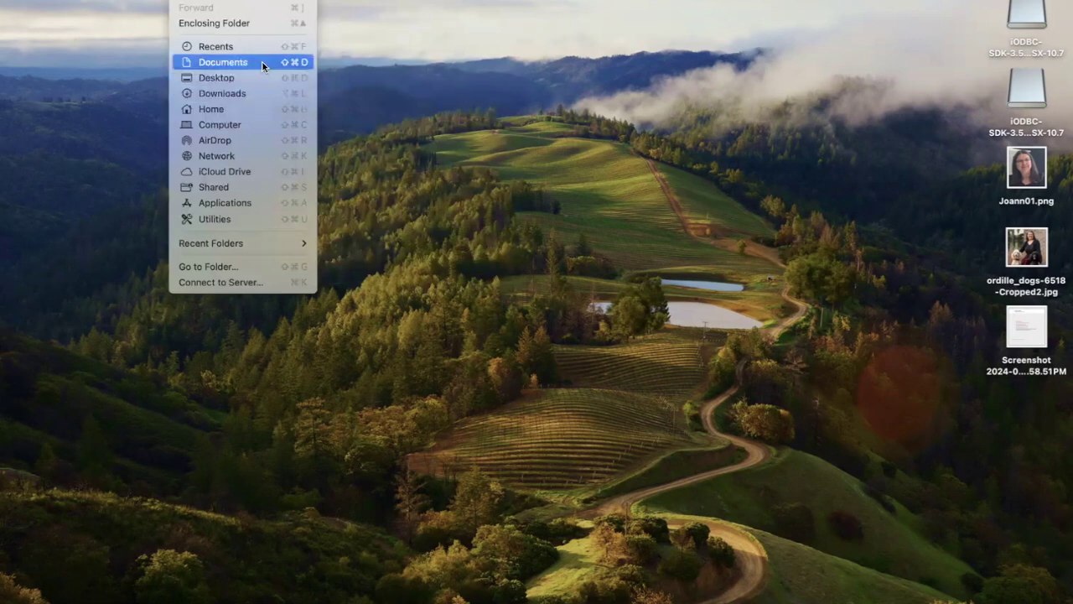
left_click(272, 202)
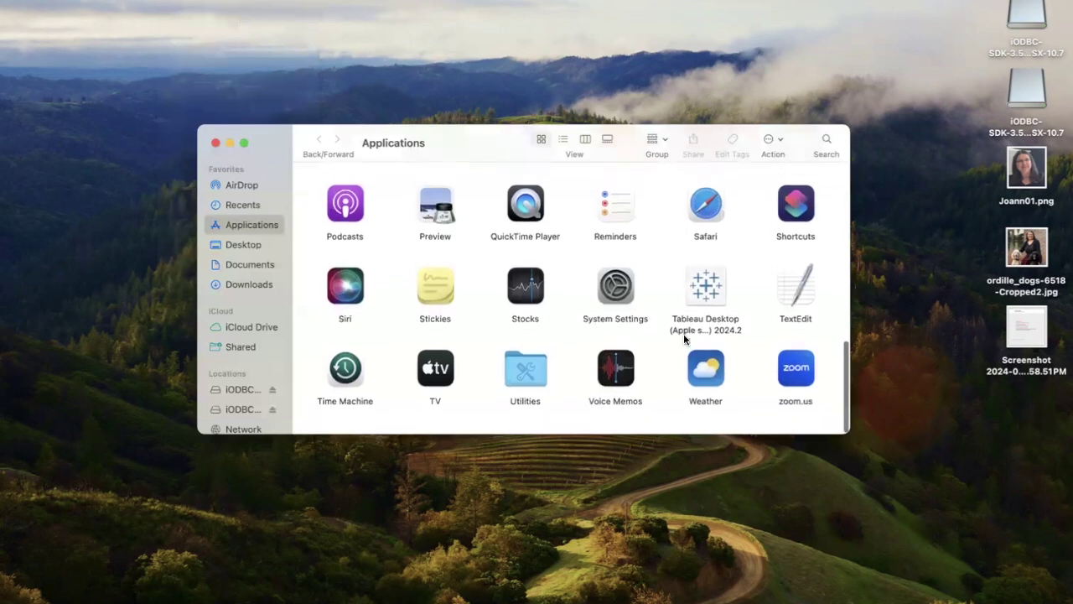
scroll(684, 335, "up", 5)
double_click(703, 277)
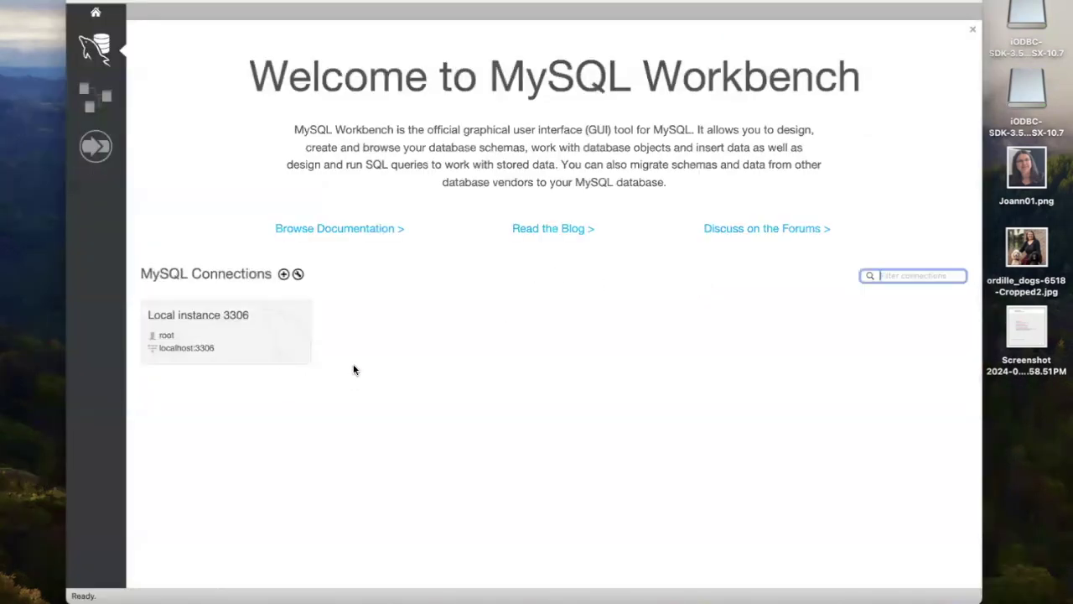
left_click_drag(298, 0, 235, 0)
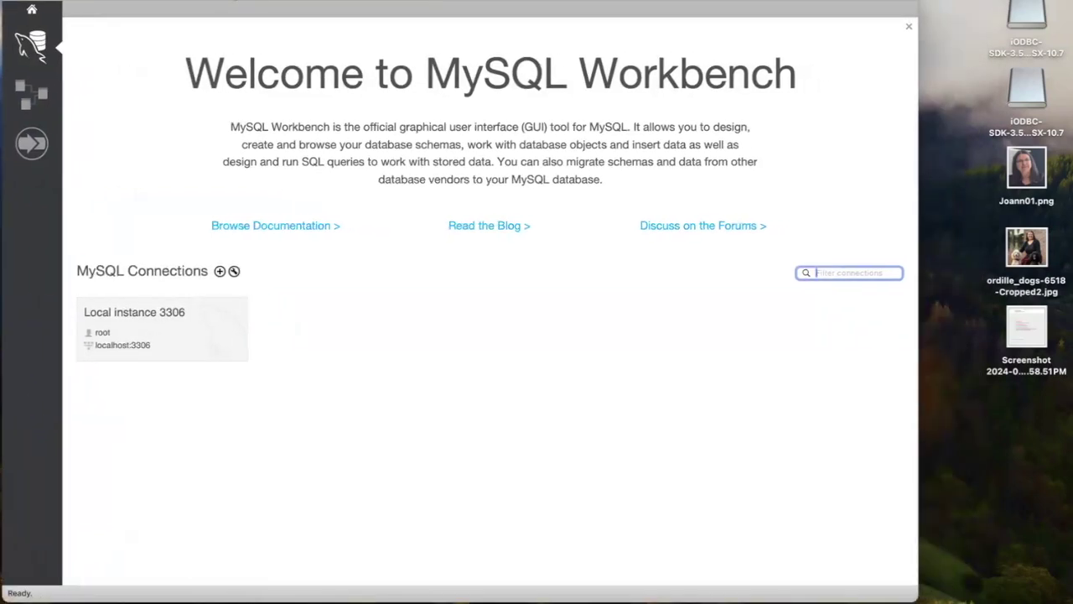
left_click(167, 341)
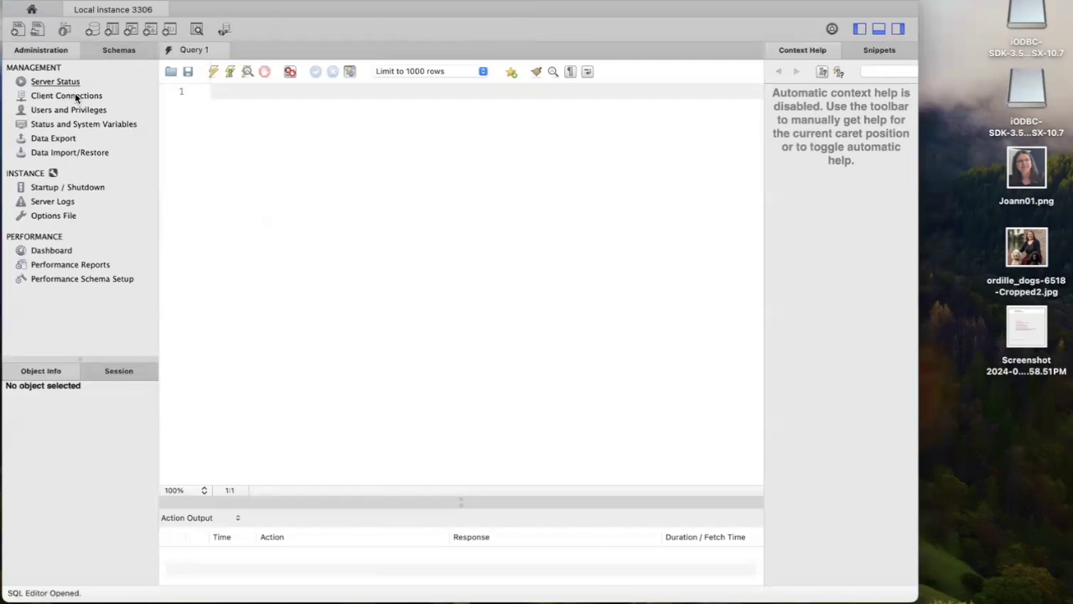
Step: Show the Schemas sidebar and open Server > Users and Privileges
left_click(112, 52)
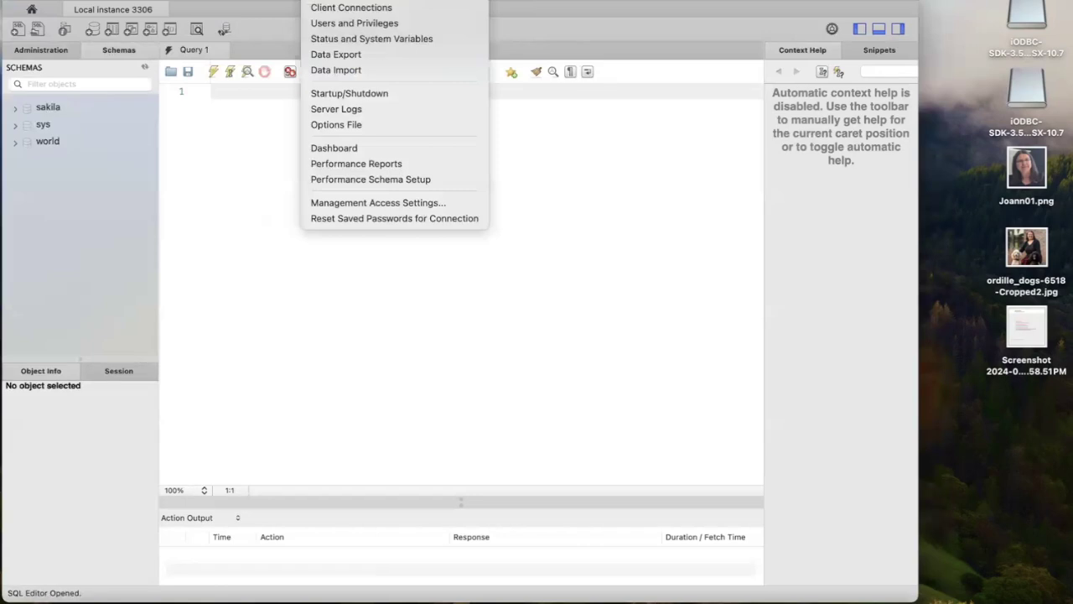
left_click(338, 23)
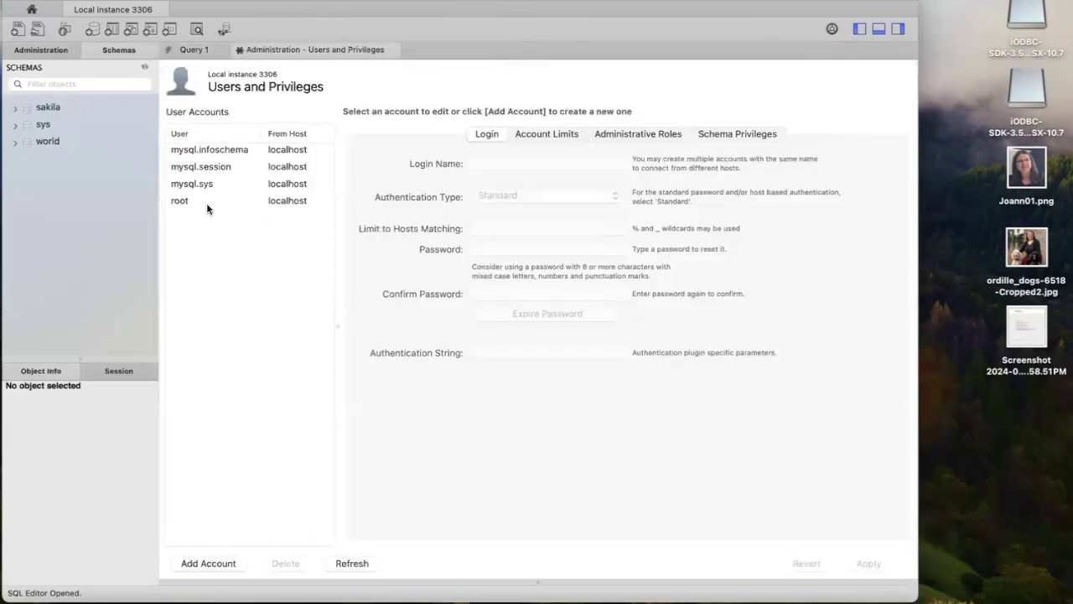
Step: Add a new account with login name tableau, limited to hosts matching localhost
left_click(214, 564)
left_click_drag(540, 166, 464, 157)
key("BackSpace")
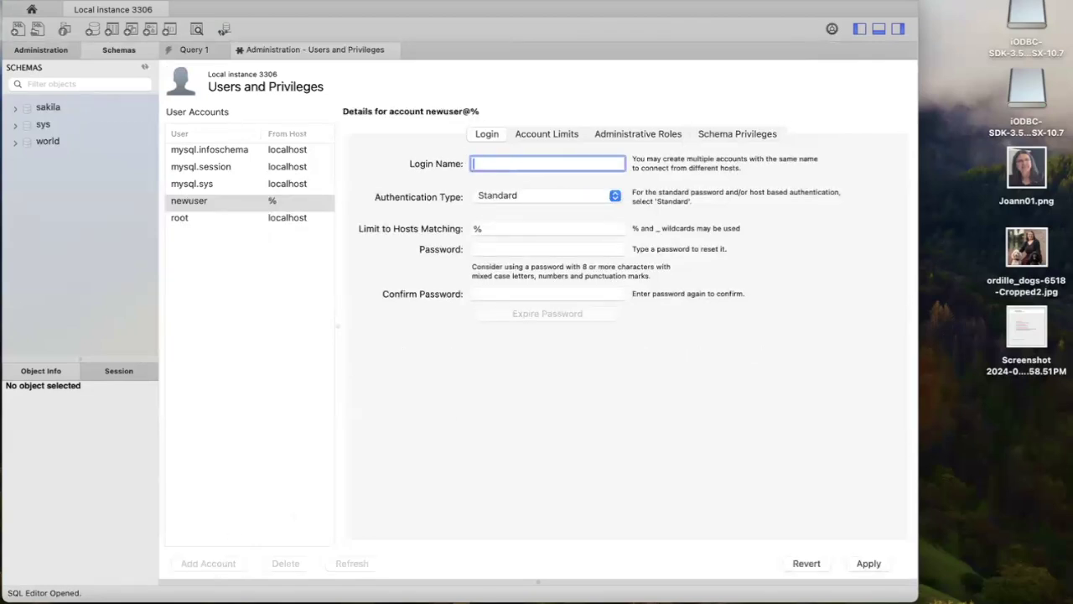
type("tableau")
left_click(506, 228)
left_click_drag(506, 227, 467, 226)
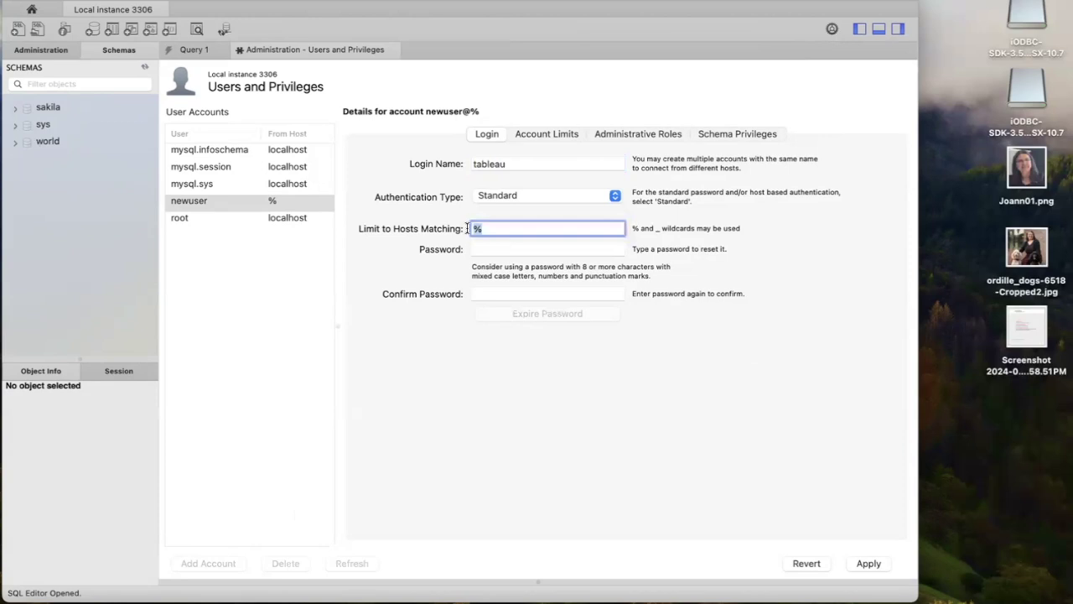
type("localhost")
Step: Enter and confirm the tableau account's password, then apply the new account
left_click(529, 247)
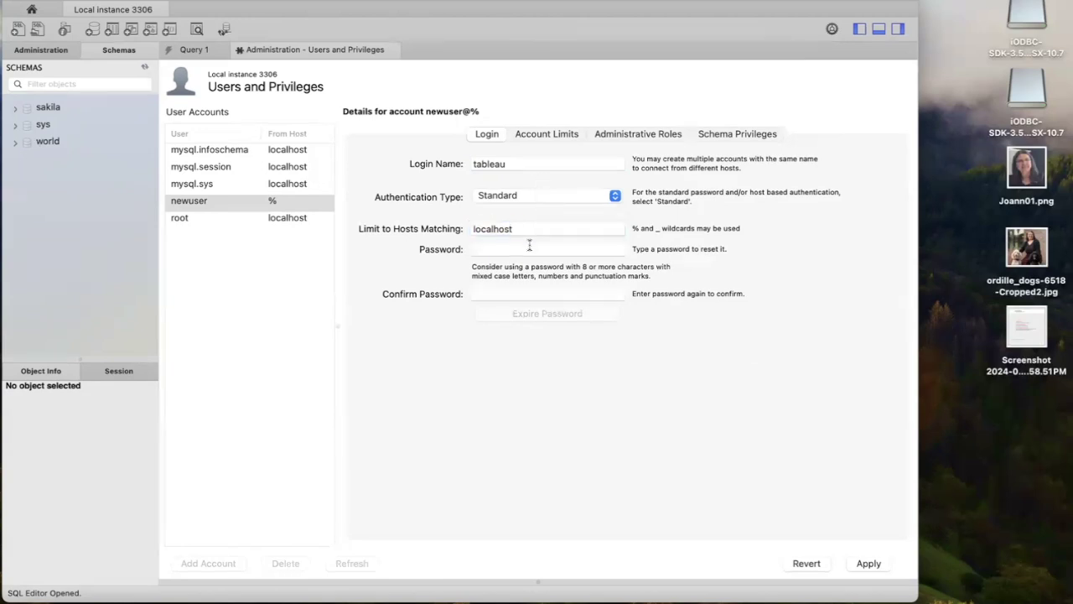
type("test")
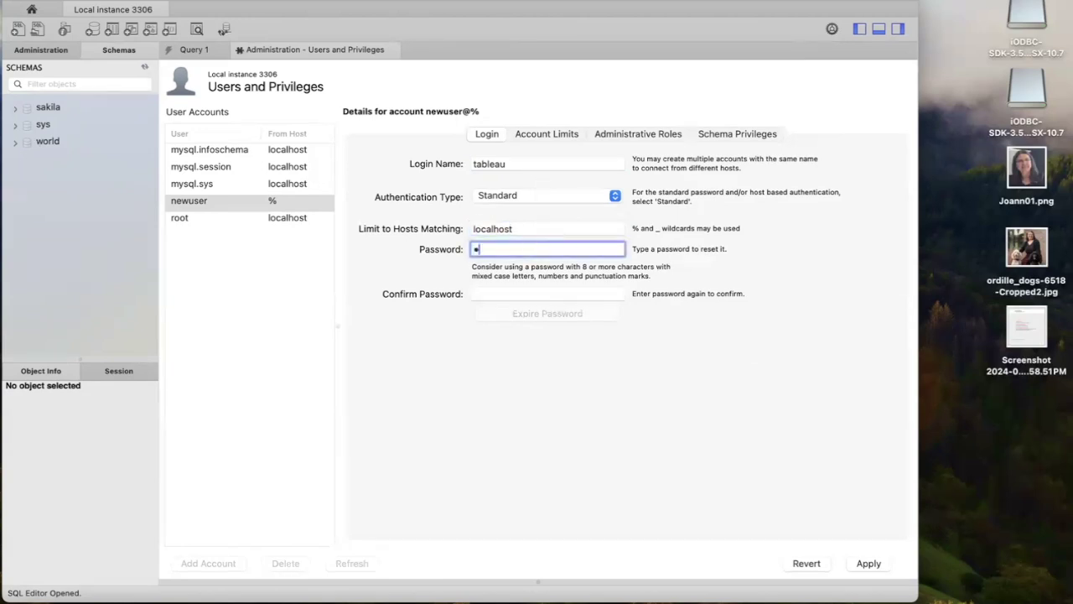
type("password")
left_click(529, 300)
type("testpa")
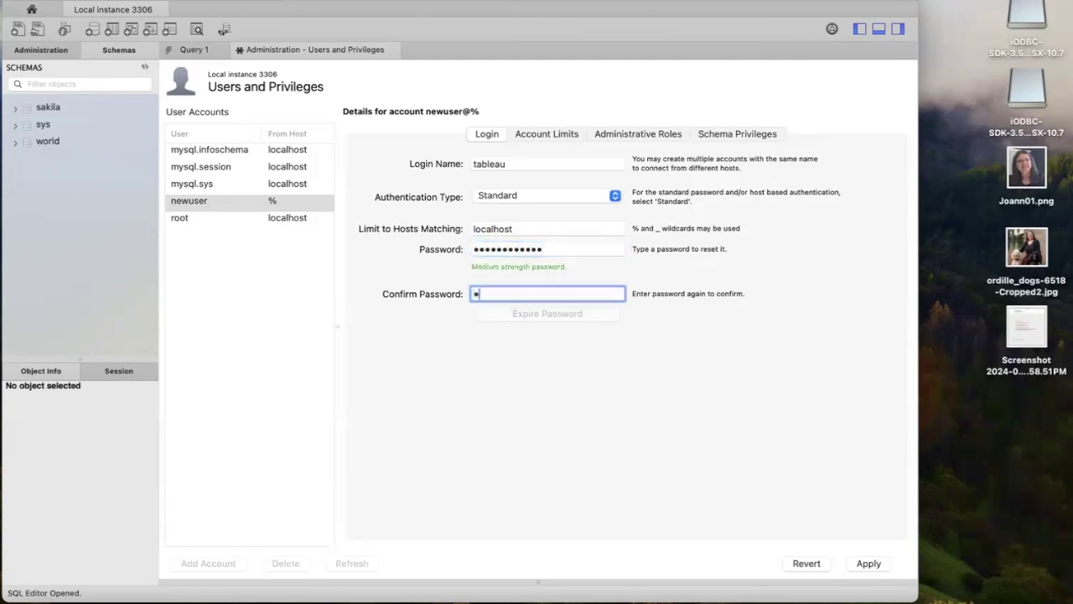
type("ssword")
left_click(869, 563)
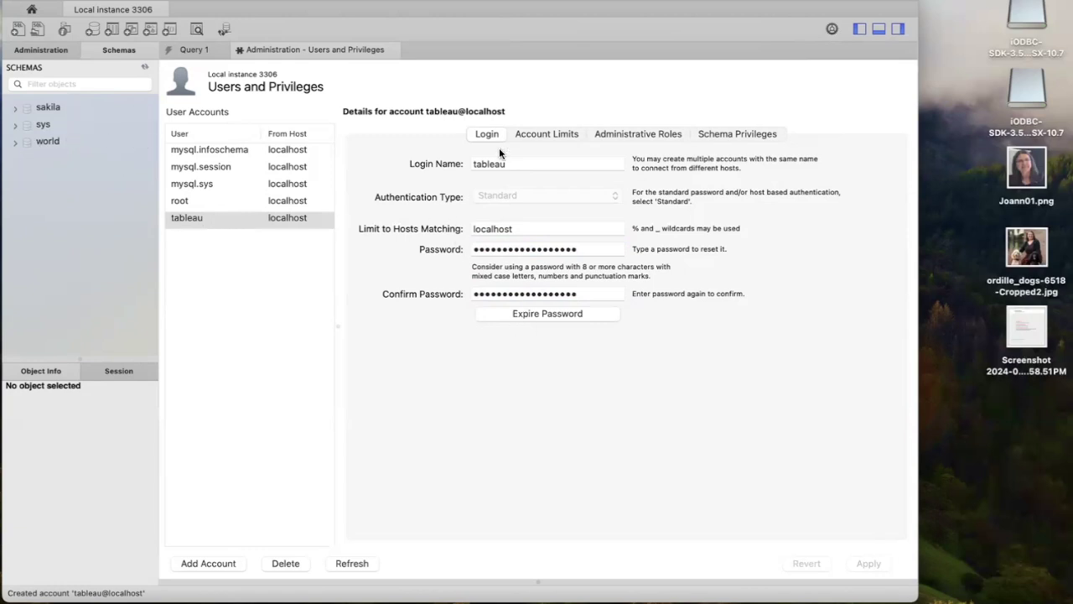
left_click(748, 137)
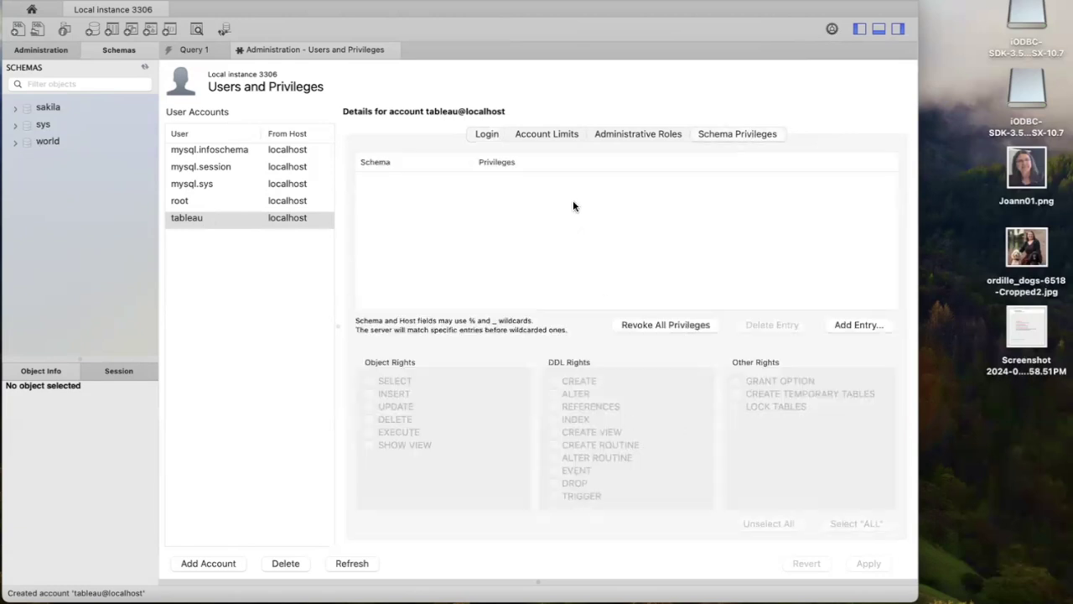
Step: Grant the tableau user SELECT on the sakila schema
left_click(858, 325)
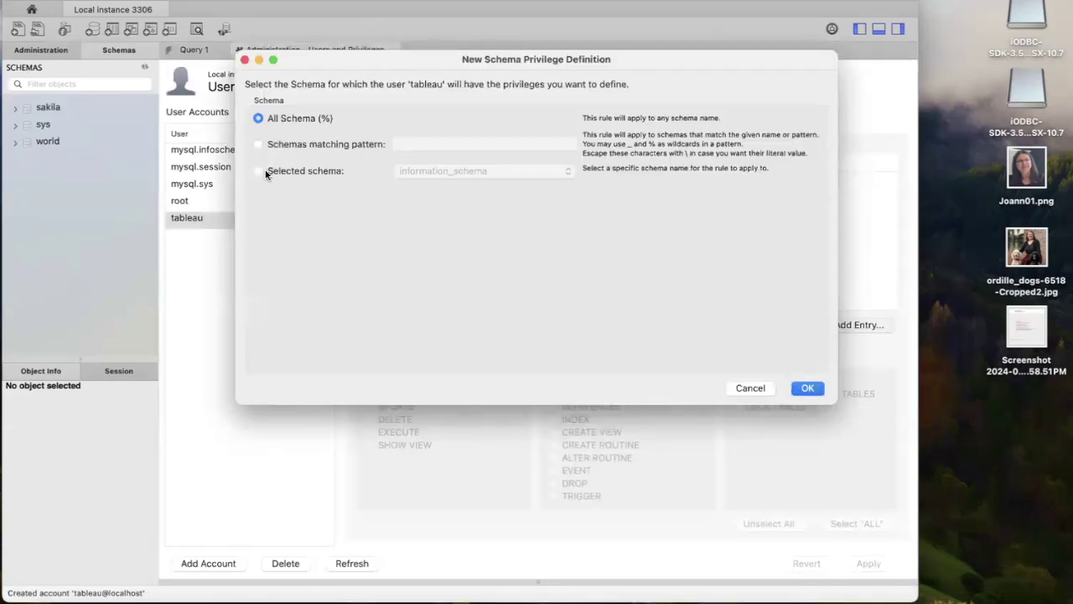
left_click(259, 170)
left_click(527, 172)
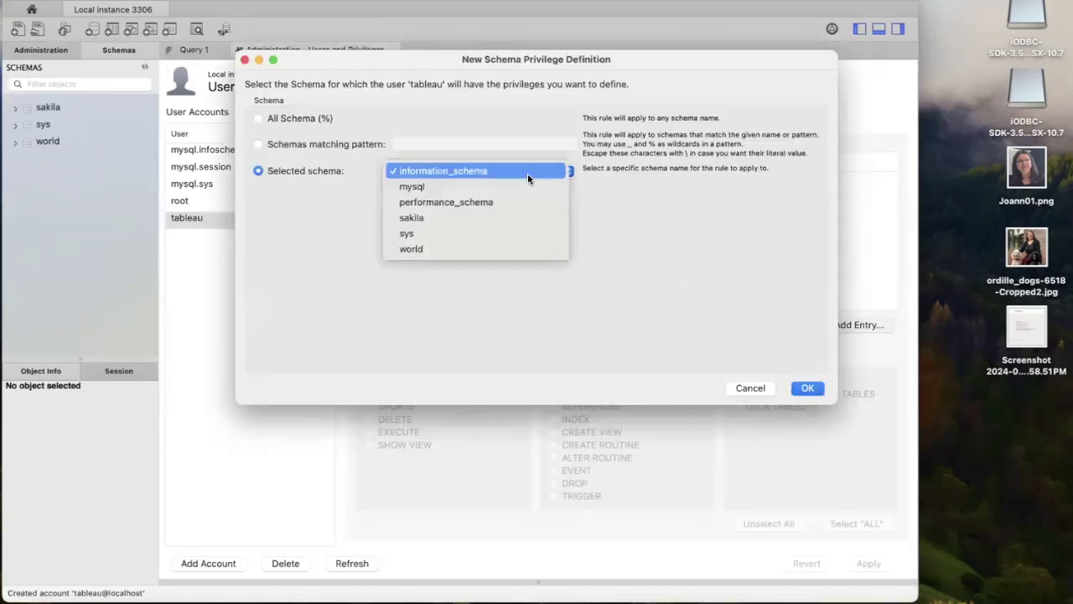
left_click(521, 216)
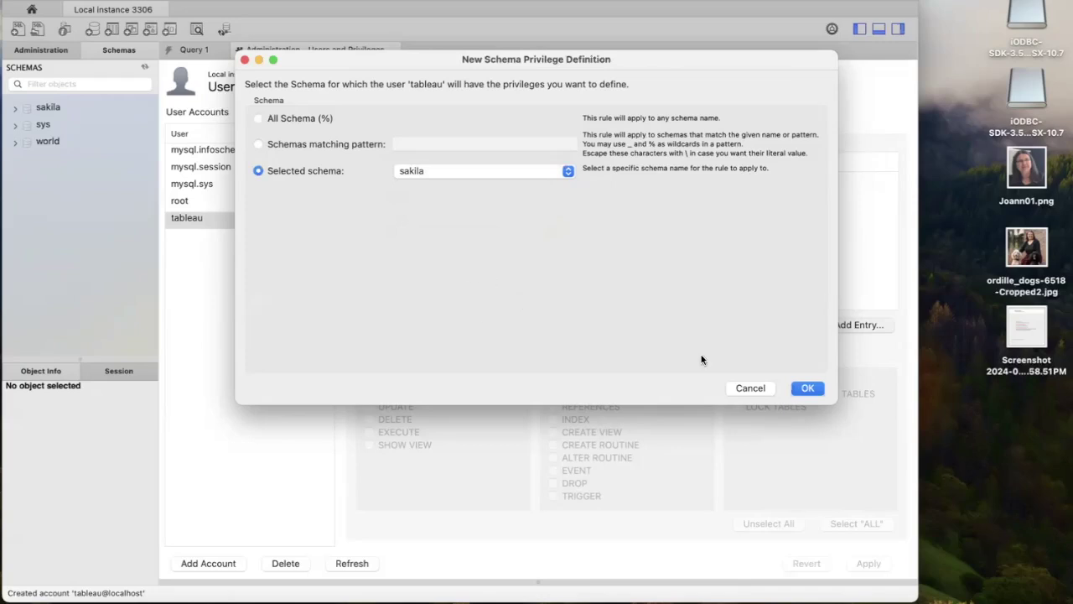
left_click(807, 388)
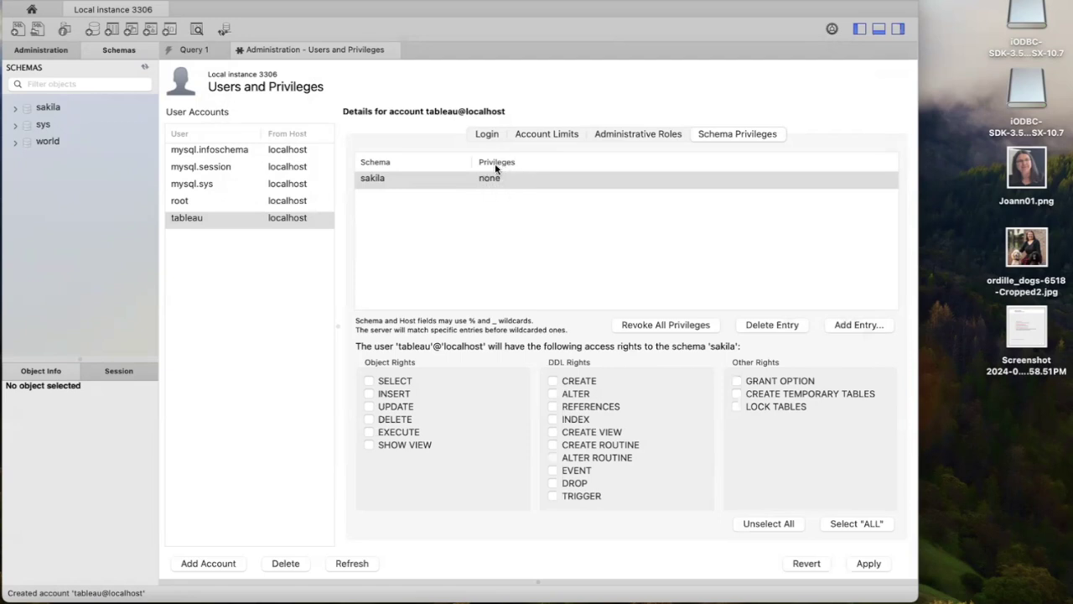
left_click(370, 381)
left_click(870, 565)
Step: Grant SELECT on the world schema as well, then return to the Workbench home screen
left_click(855, 327)
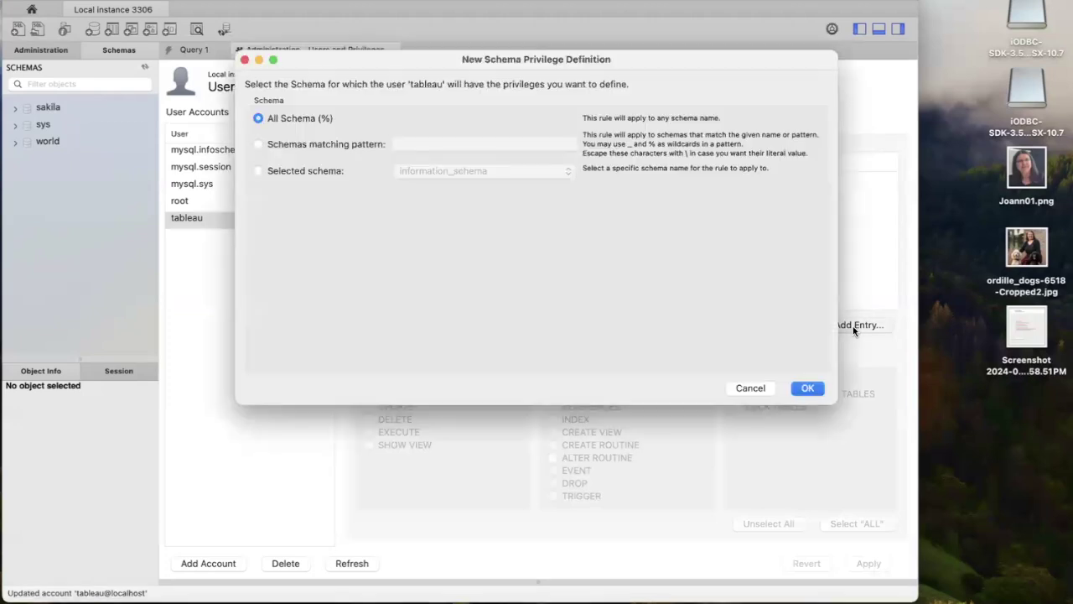
left_click(258, 170)
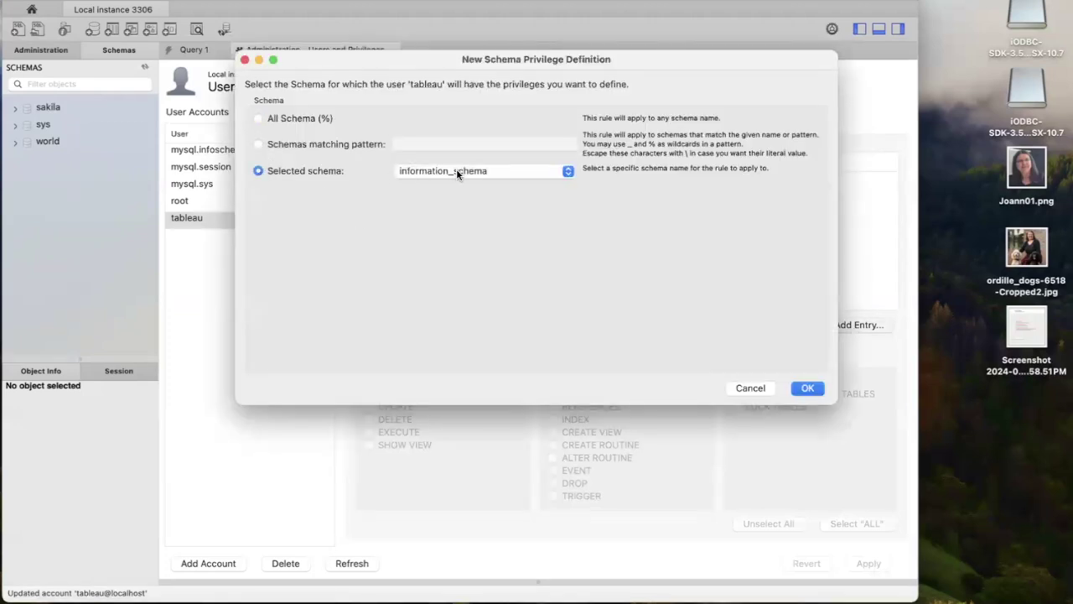
left_click(456, 170)
left_click(451, 248)
left_click(803, 387)
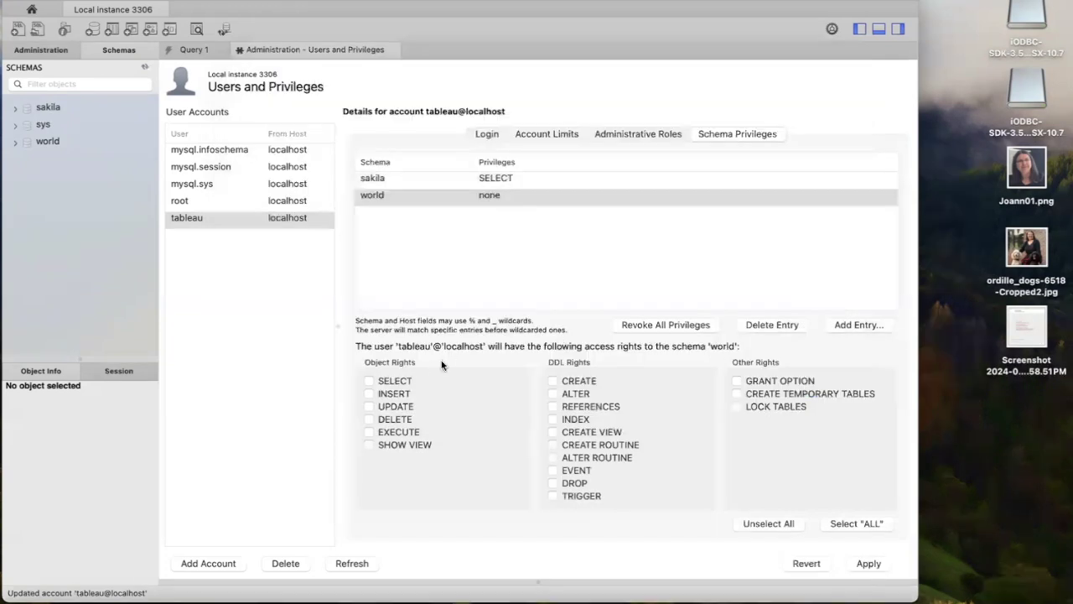
left_click(371, 382)
left_click(868, 565)
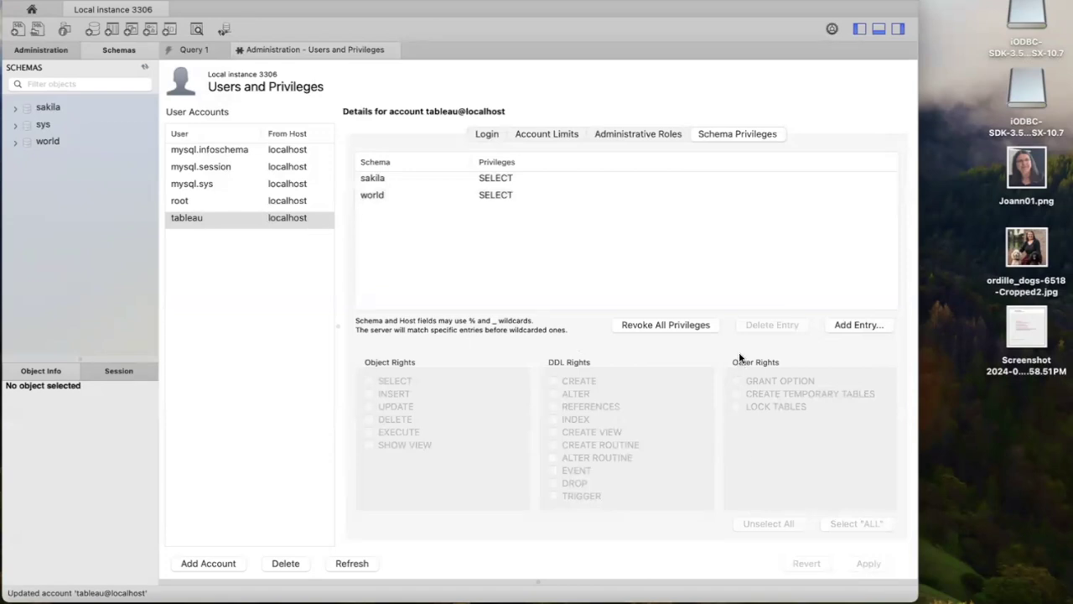
left_click(32, 9)
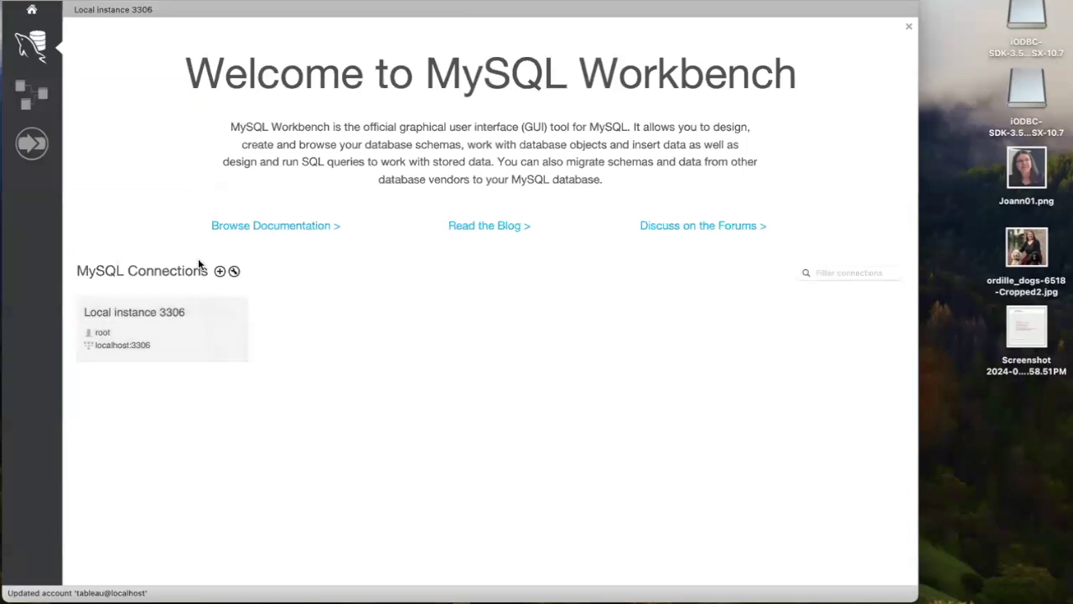
Step: Create a new connection named Tableau with username tableau
left_click(220, 271)
left_click(442, 92)
type("Tableau")
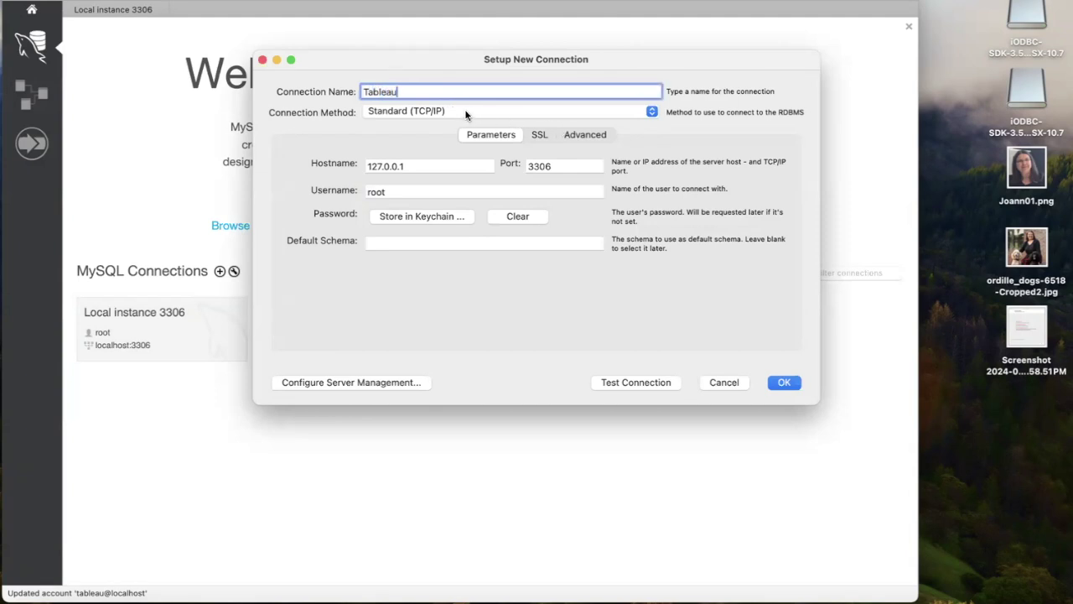
left_click(370, 167)
left_click(397, 192)
key("BackSpace")
key("BackSpace")
key("BackSpace")
key("BackSpace")
type("tableau")
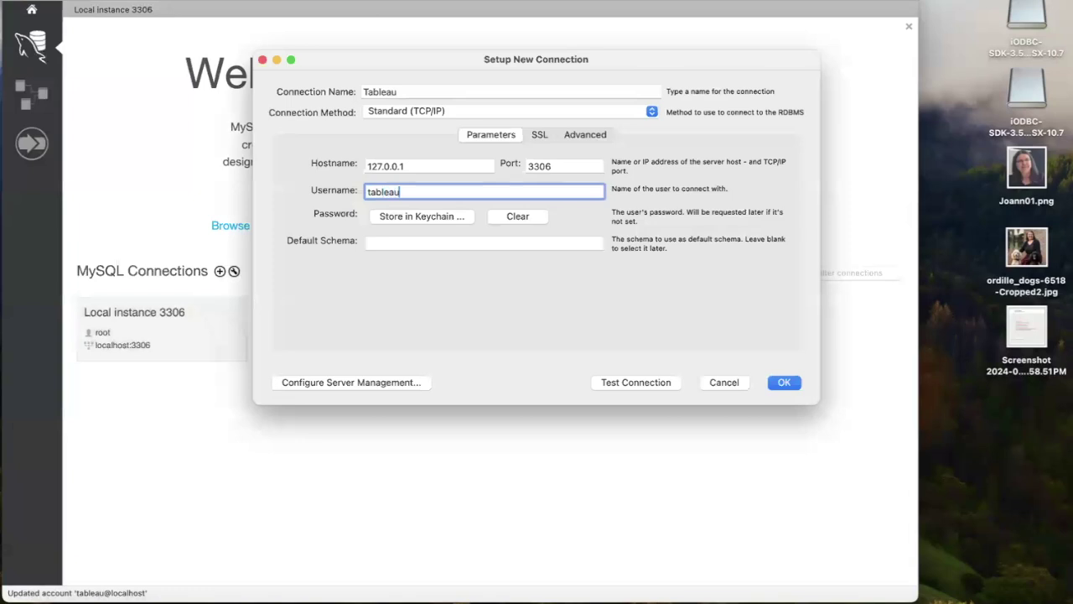
Step: Store the tableau user's password in the Keychain, save the connection, and open it to list its schemas
left_click(425, 217)
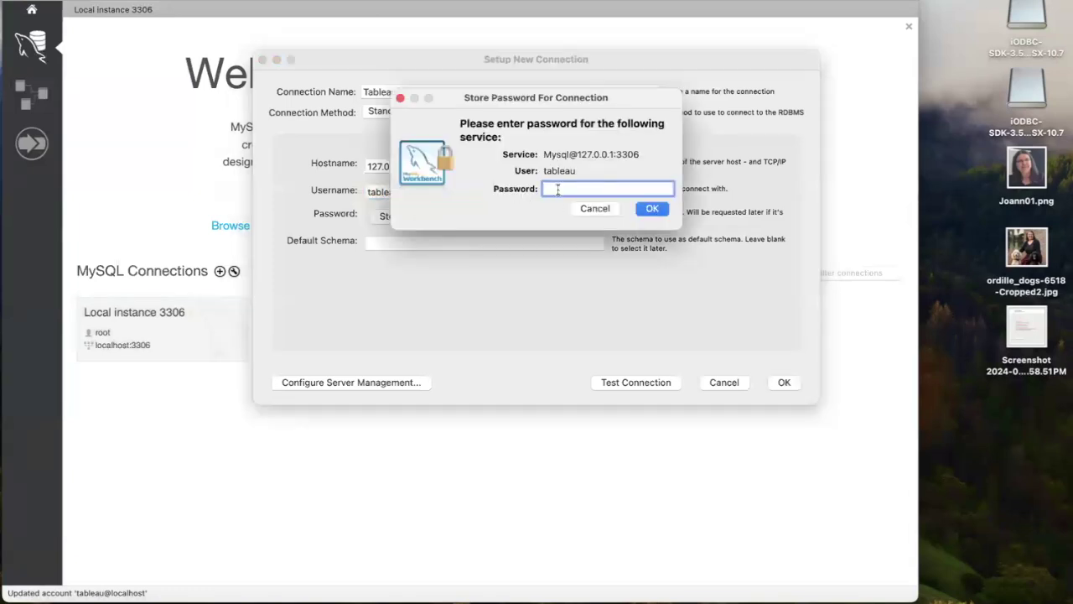
type("••••••••••••")
left_click(652, 210)
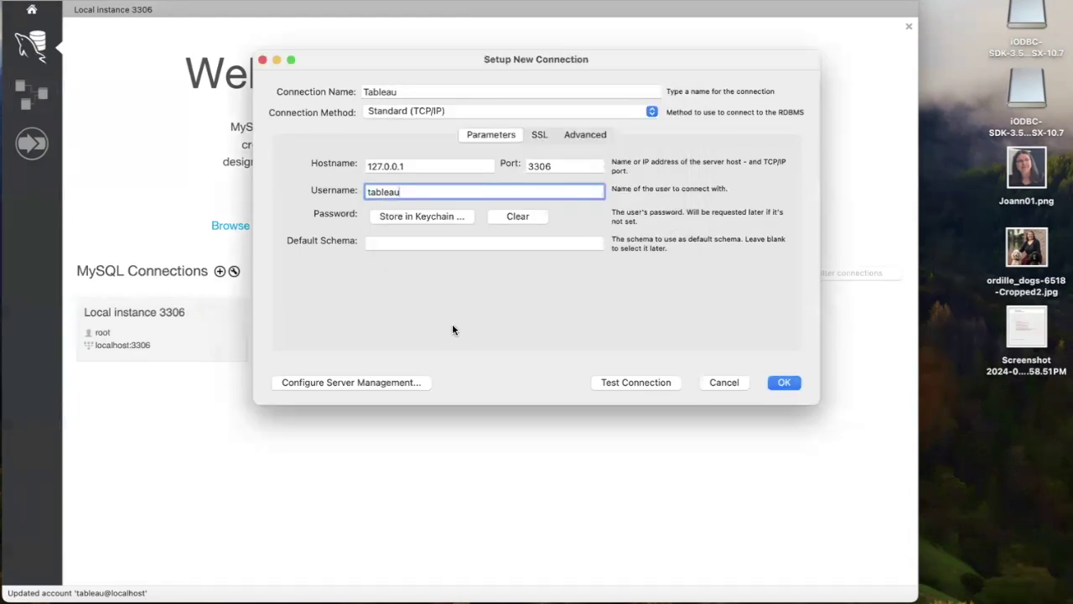
left_click(783, 383)
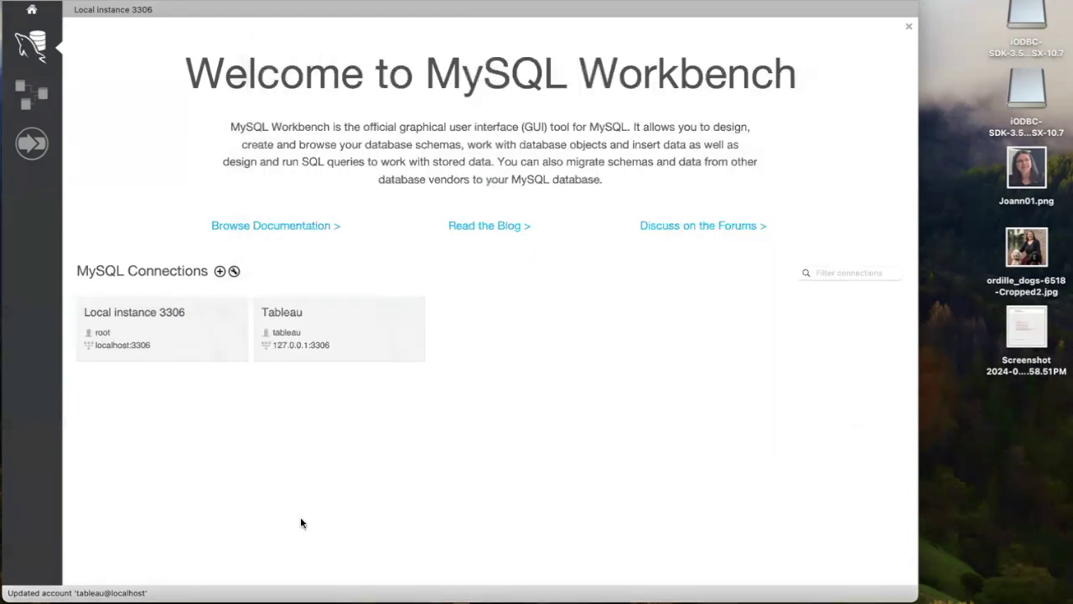
left_click(341, 344)
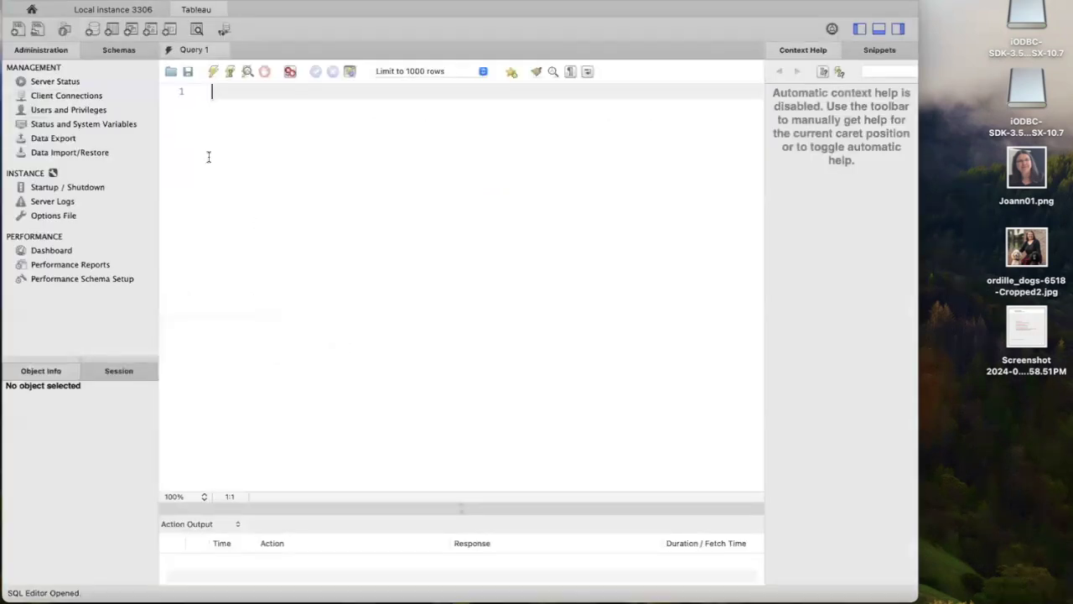
left_click(120, 51)
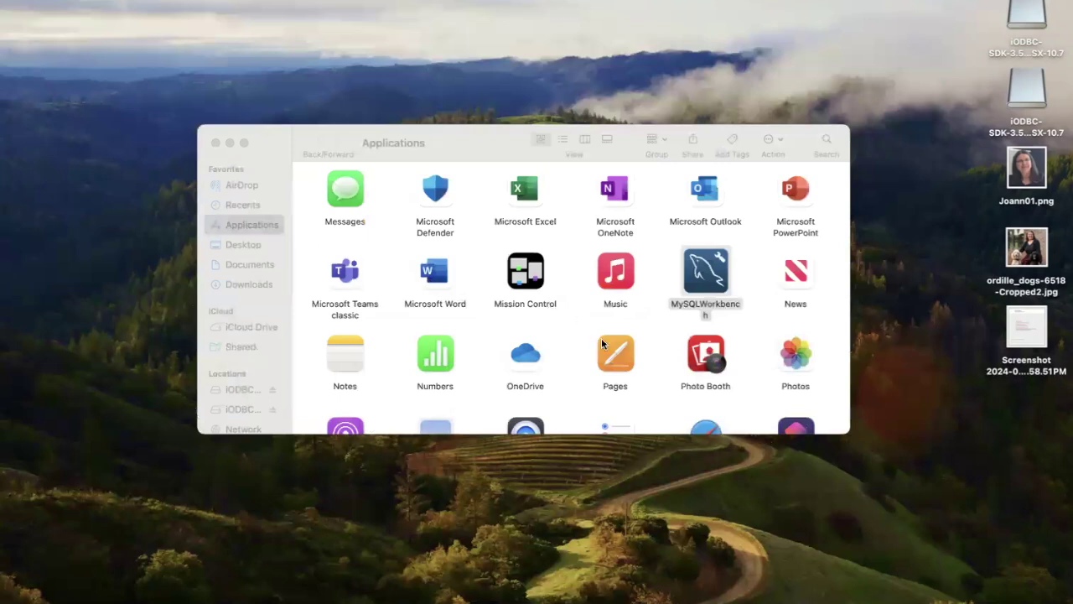
Step: Launch Tableau Desktop 2024.2 from the Applications folder
scroll(601, 338, "down", 5)
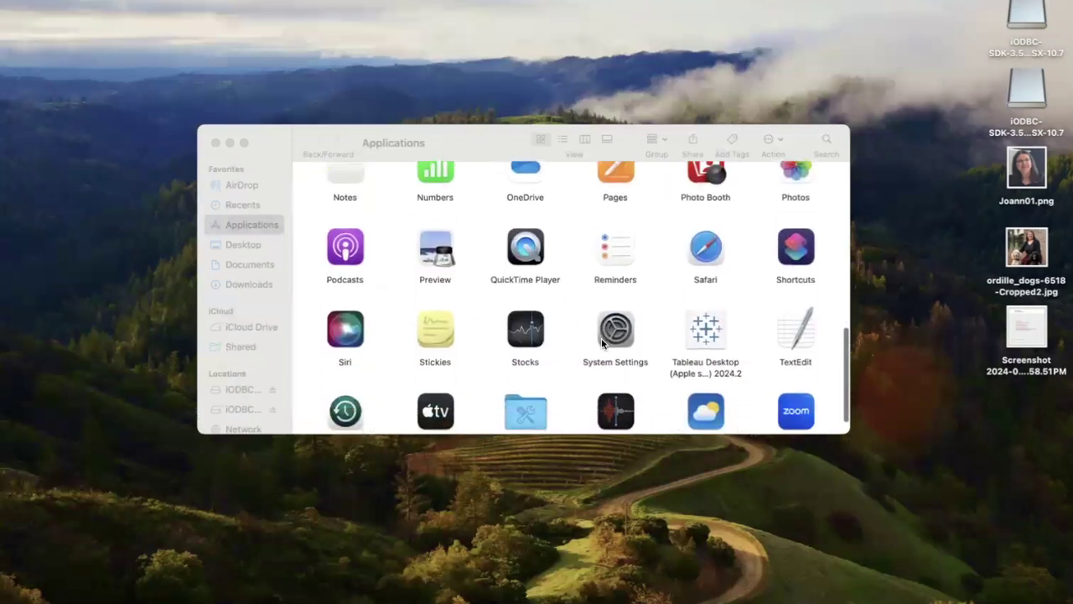
left_click(706, 321)
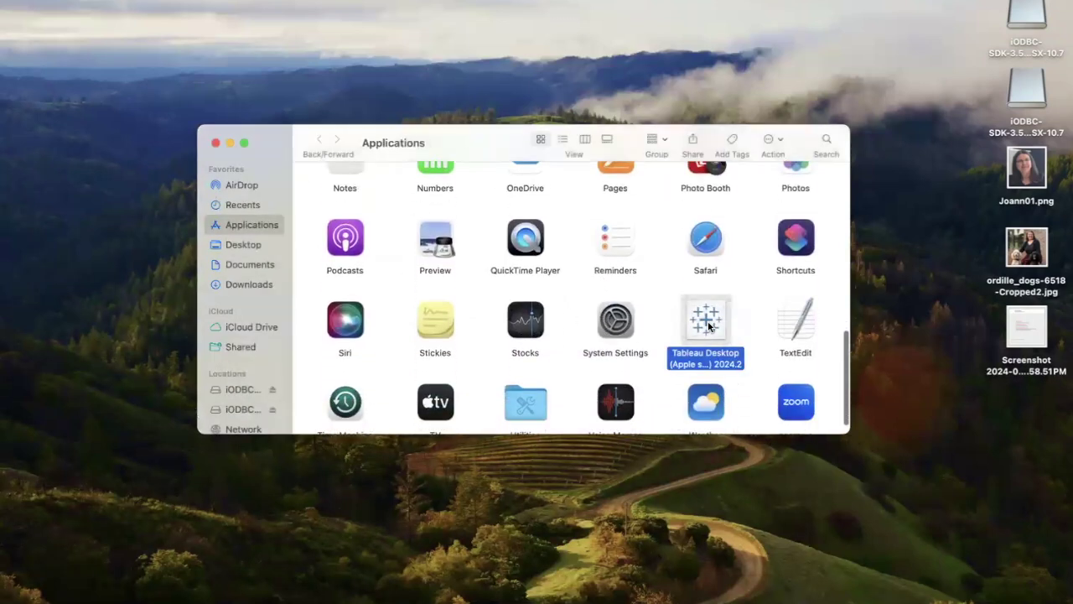
double_click(708, 321)
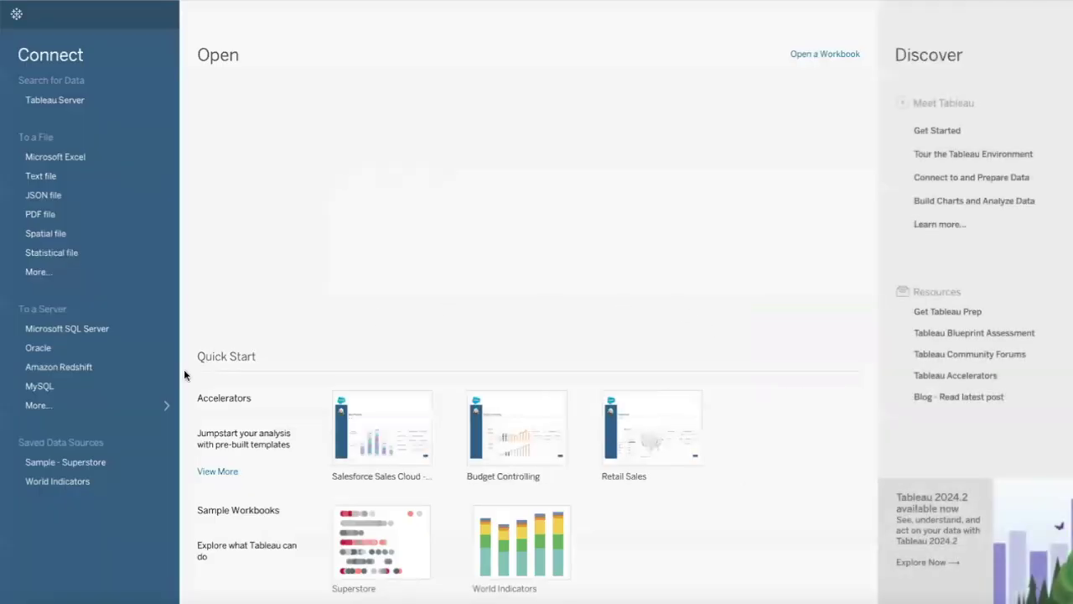
Step: Sign in to MySQL on localhost:3306, database sakila, as user tableau with its password
left_click(73, 392)
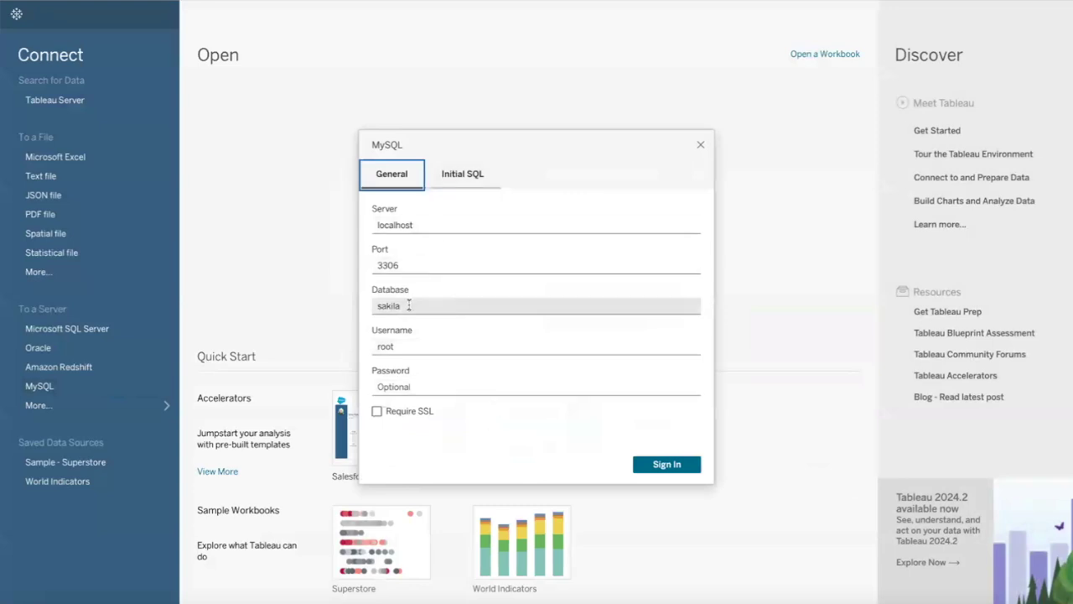
left_click(416, 344)
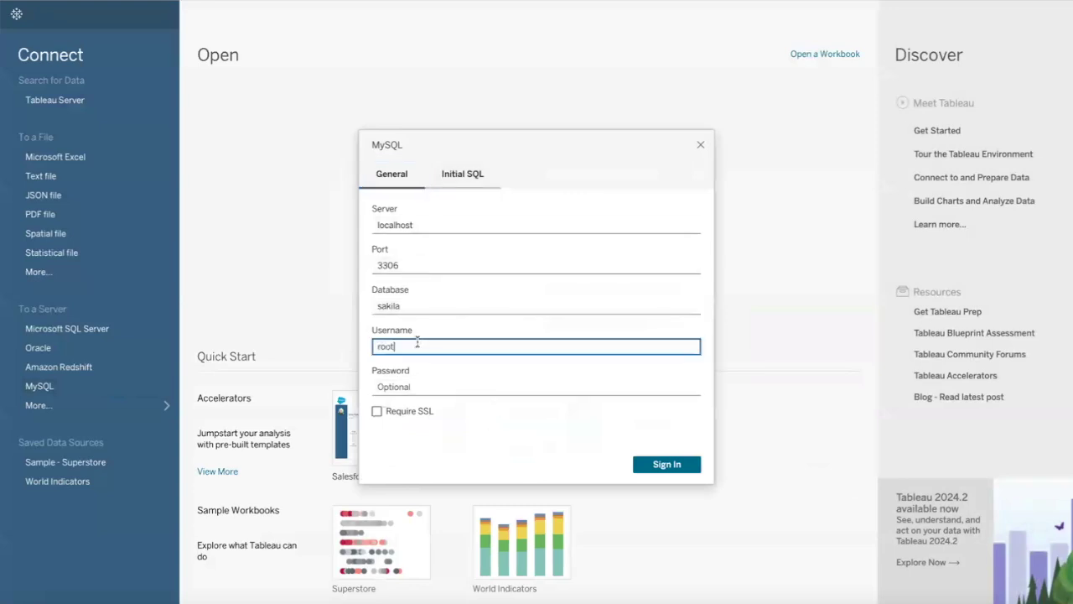
key("BackSpace")
key("BackSpace")
key("BackSpace")
key("BackSpace")
type("table")
left_click(410, 382)
type("t")
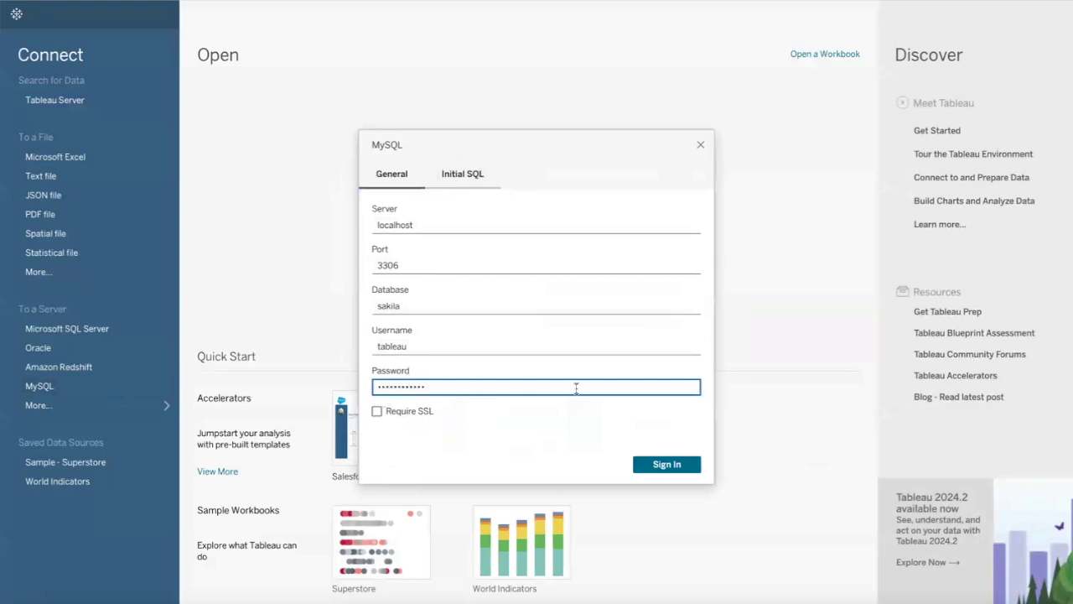
left_click(673, 465)
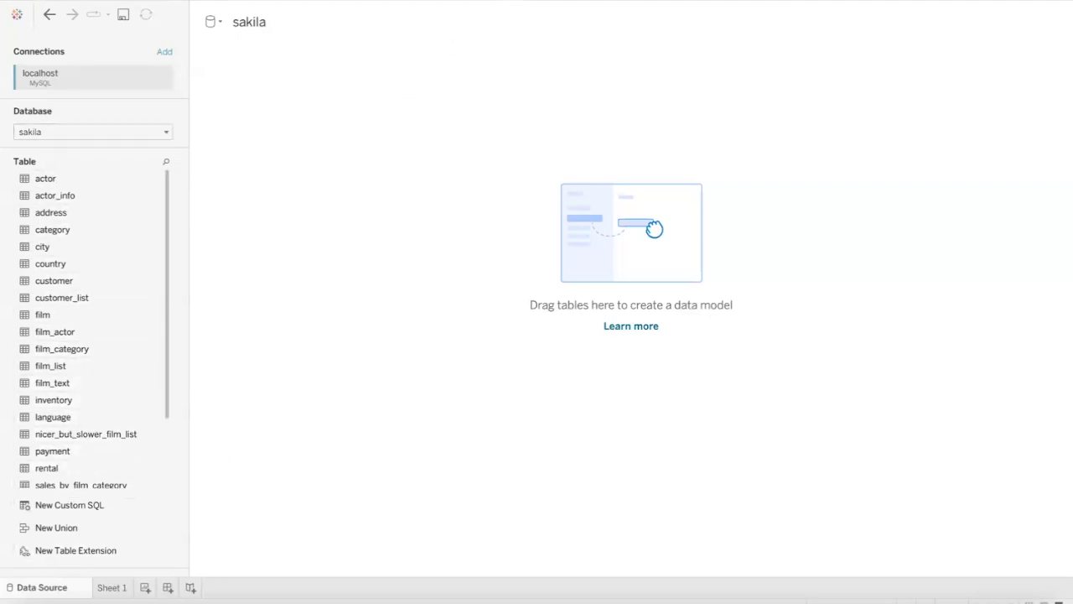
Step: Add the sakila payment table to the data source canvas and switch to Sheet 1
left_click_drag(56, 449, 473, 233)
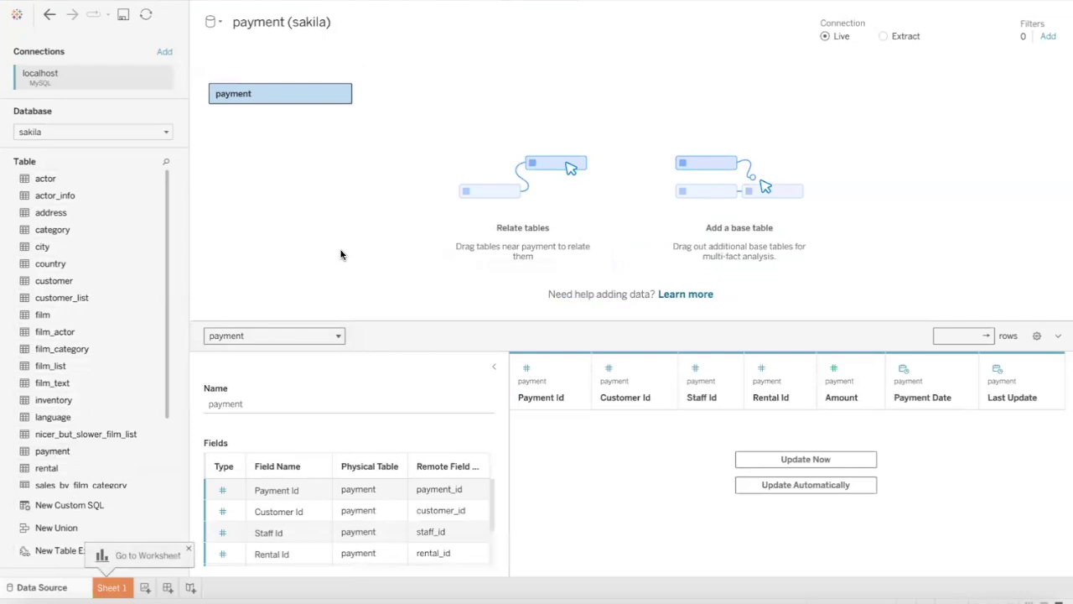
left_click(119, 591)
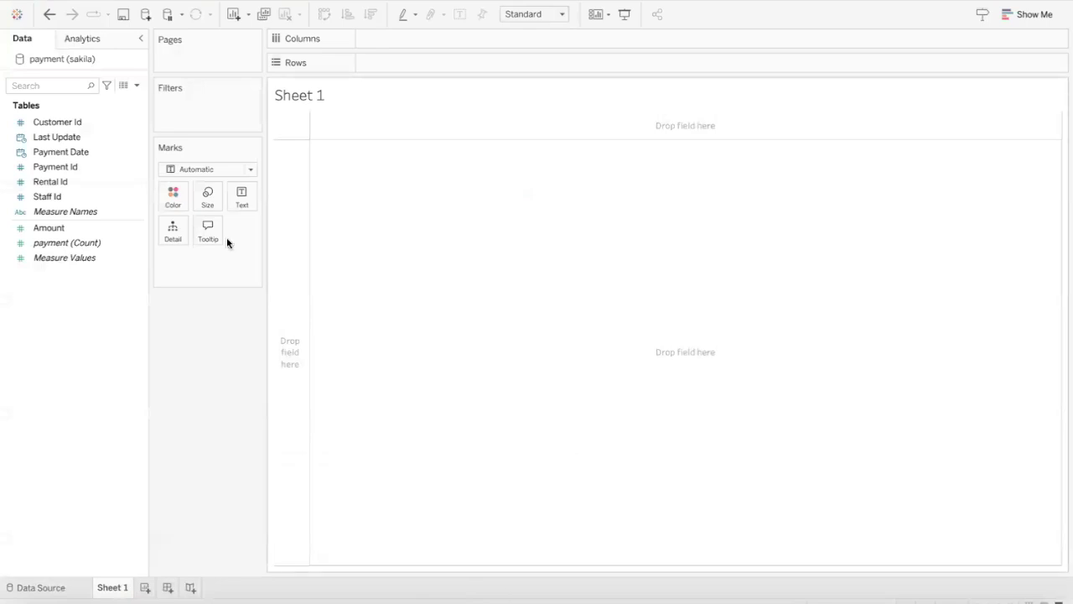
Step: Put Payment Date on Columns as continuous Month and SUM(Amount) on Rows
left_click_drag(57, 160, 371, 43)
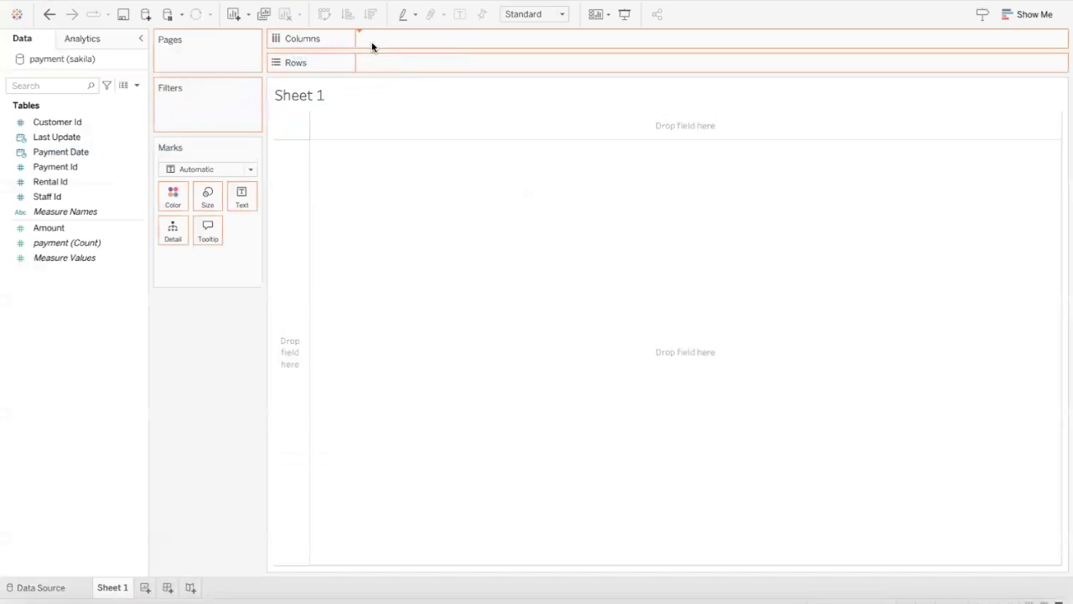
left_click(24, 199)
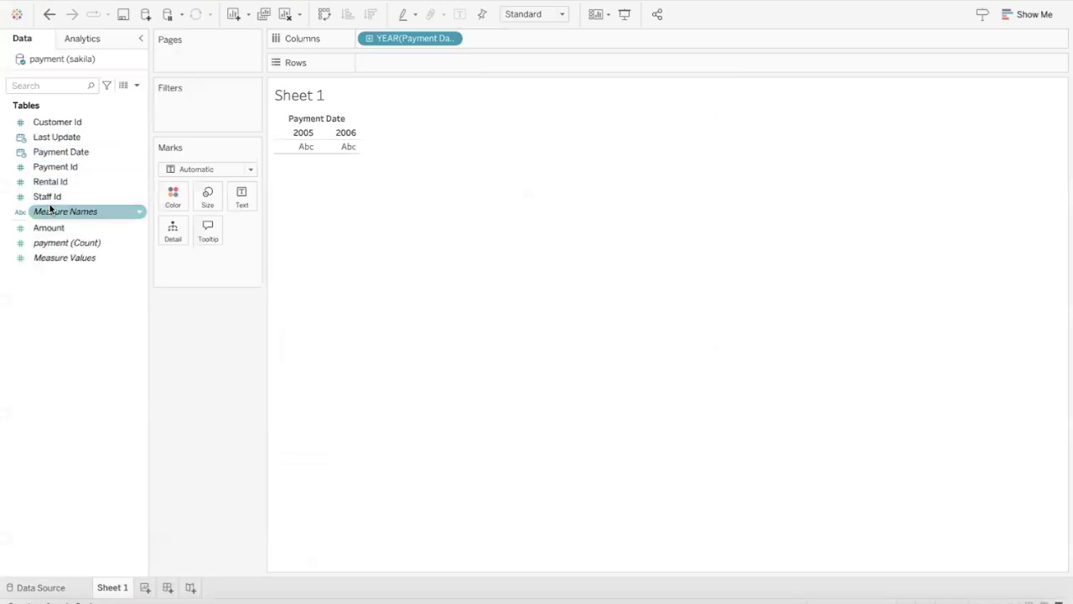
left_click_drag(64, 226, 397, 64)
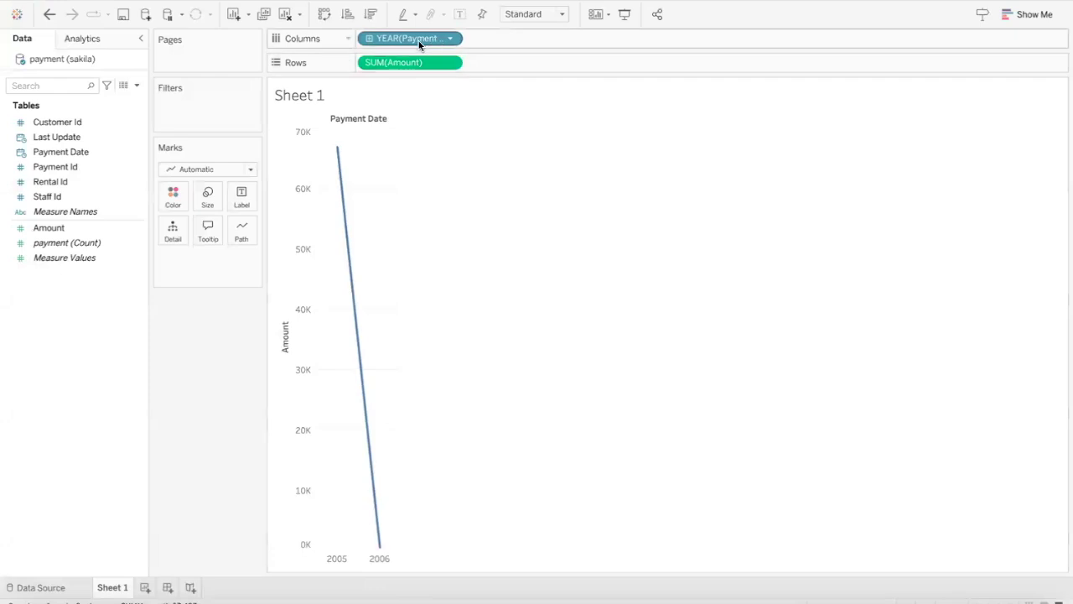
left_click(449, 42)
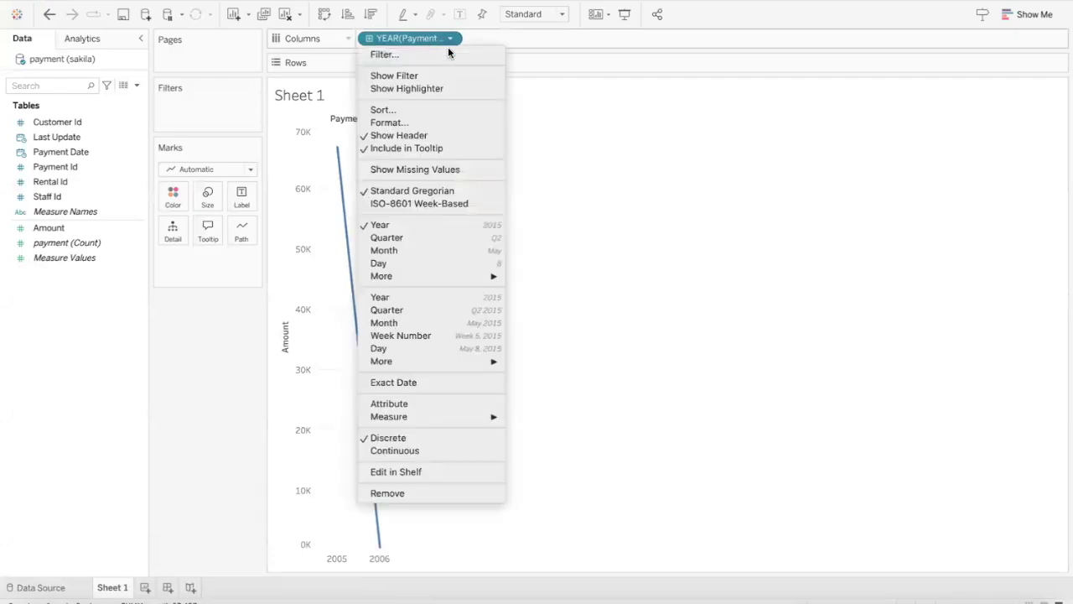
left_click(457, 252)
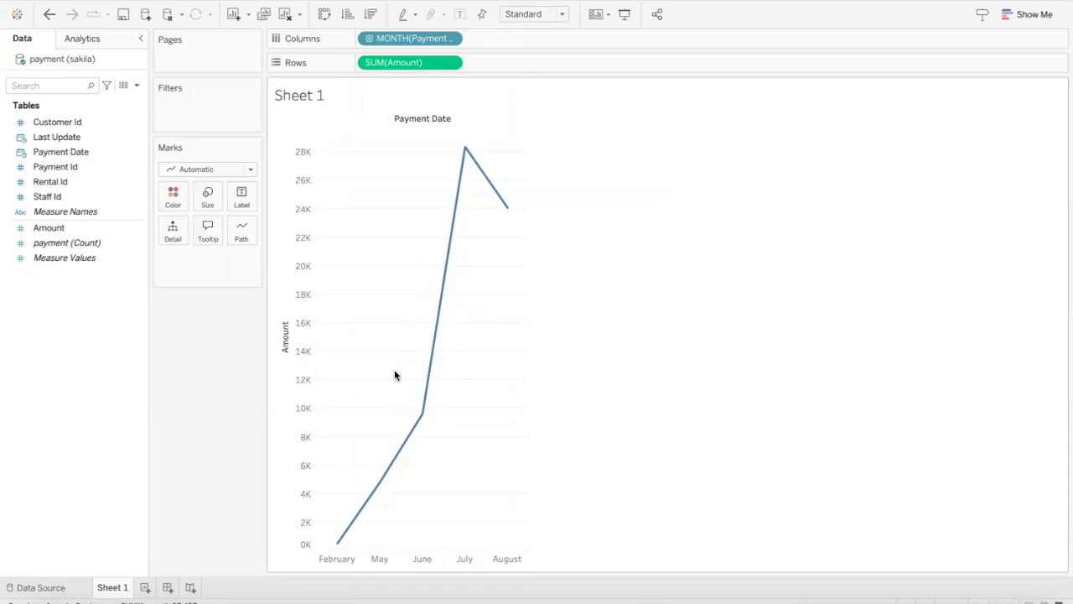
left_click(450, 39)
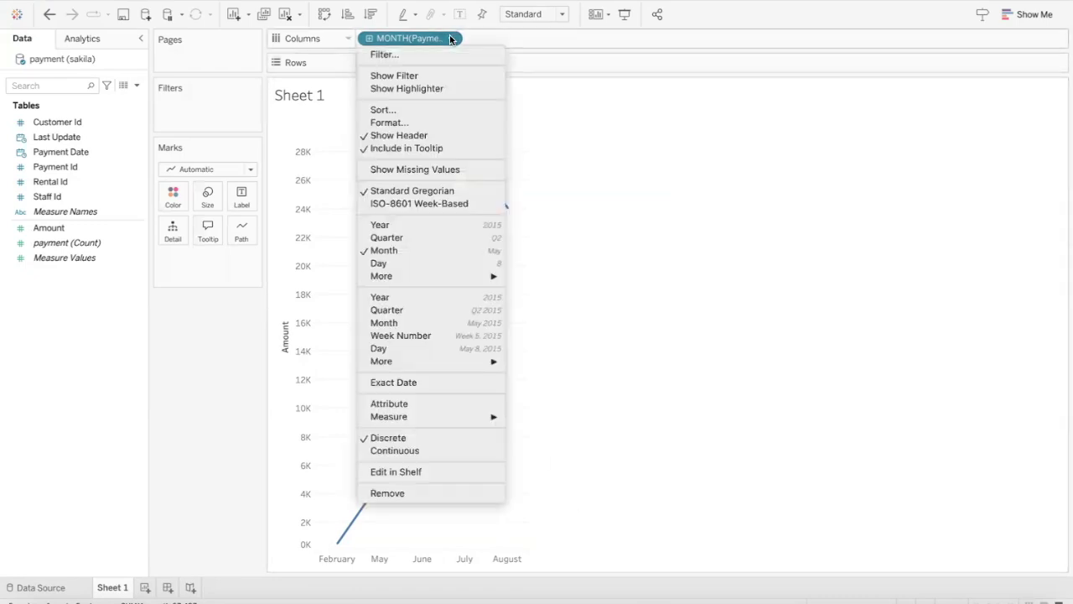
left_click(470, 324)
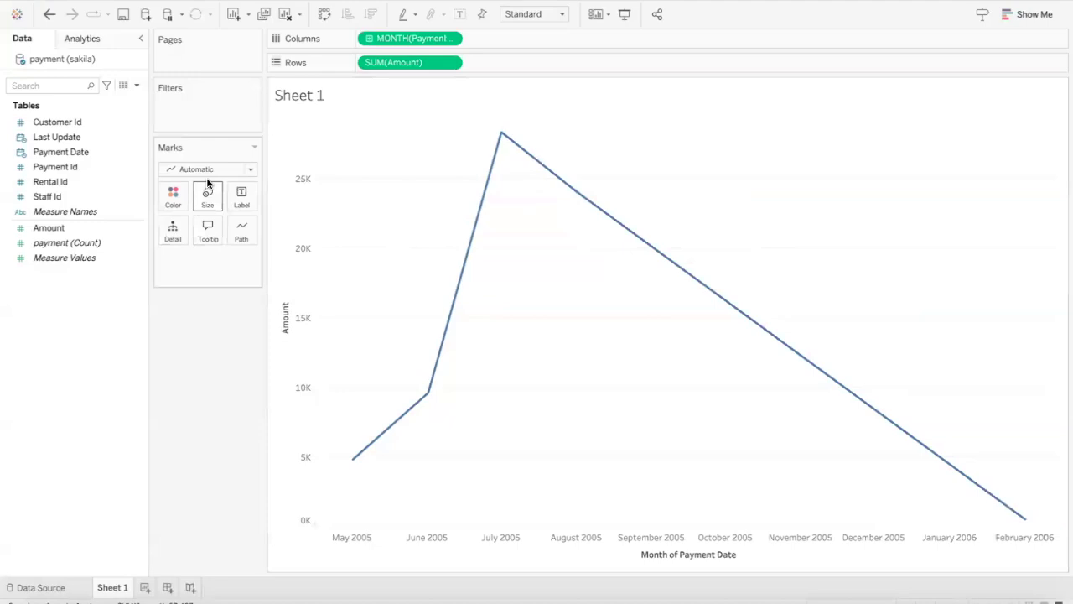
Step: Change the Marks card mark type from line to Bar
left_click(249, 169)
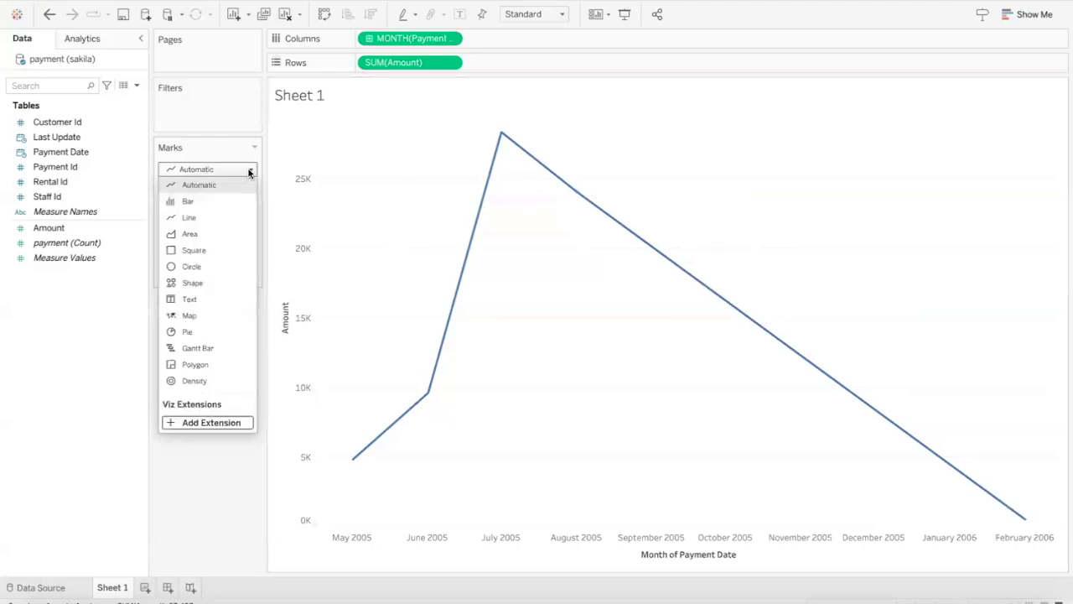
left_click(237, 200)
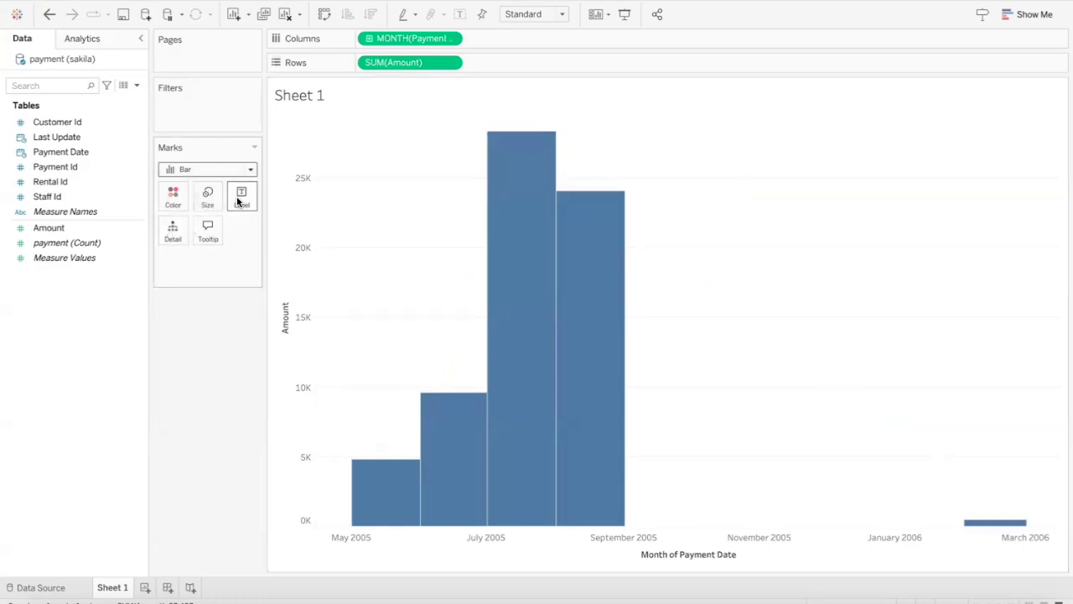
mouse_move(418, 510)
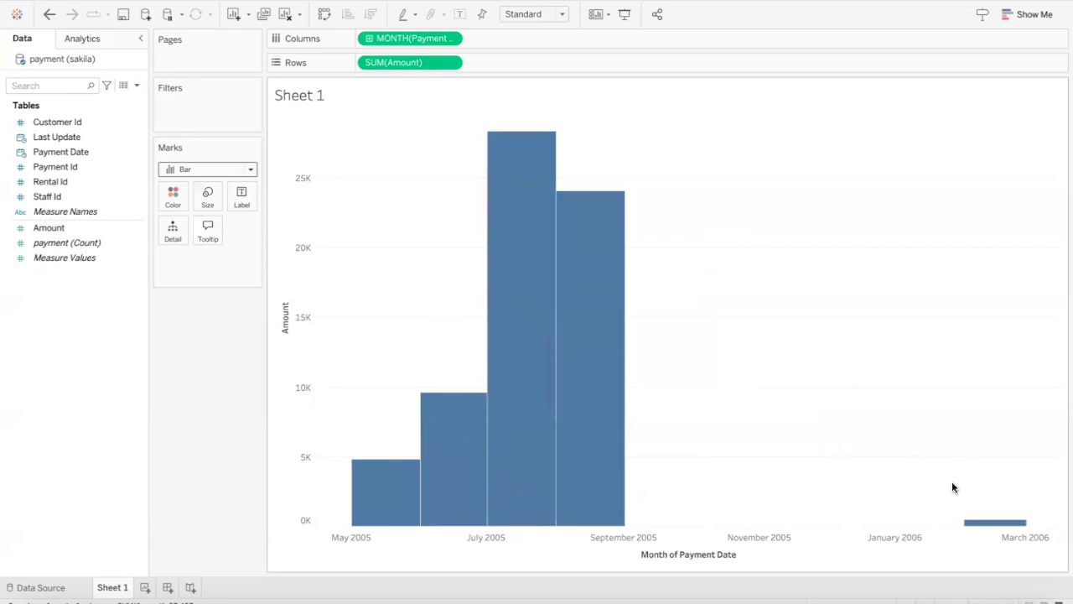
Step: Color the bars by discrete Month of Payment Date, then check the legend options
left_click_drag(39, 154, 172, 204)
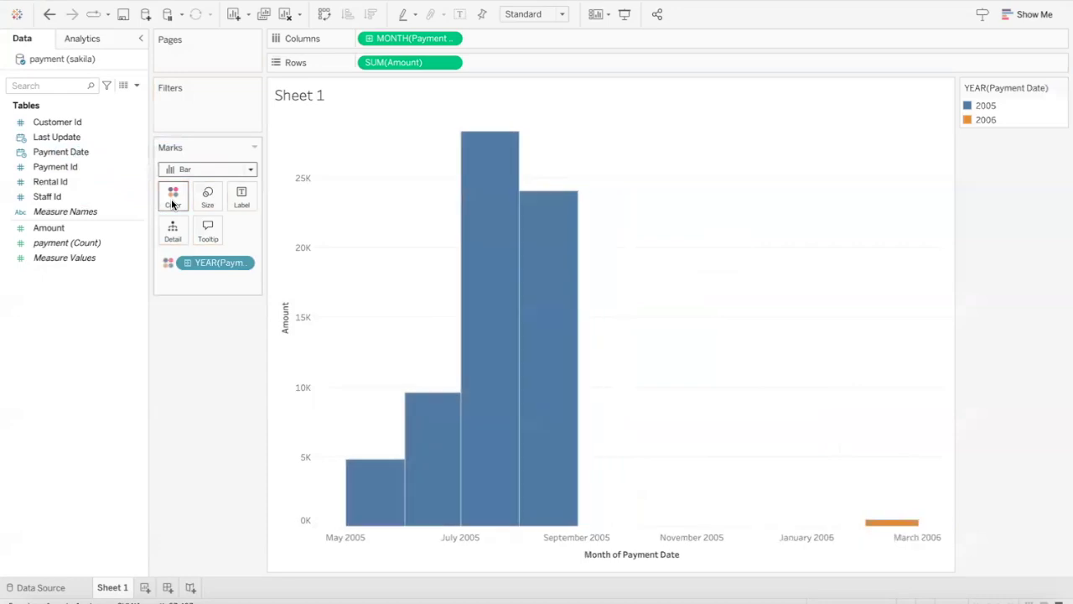
mouse_move(536, 384)
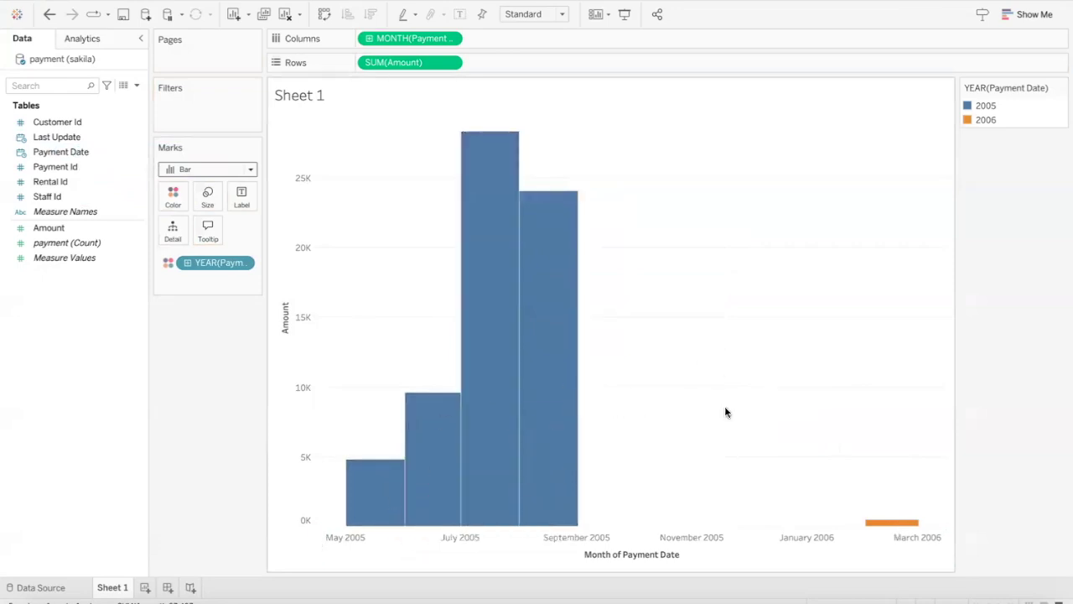
left_click(241, 265)
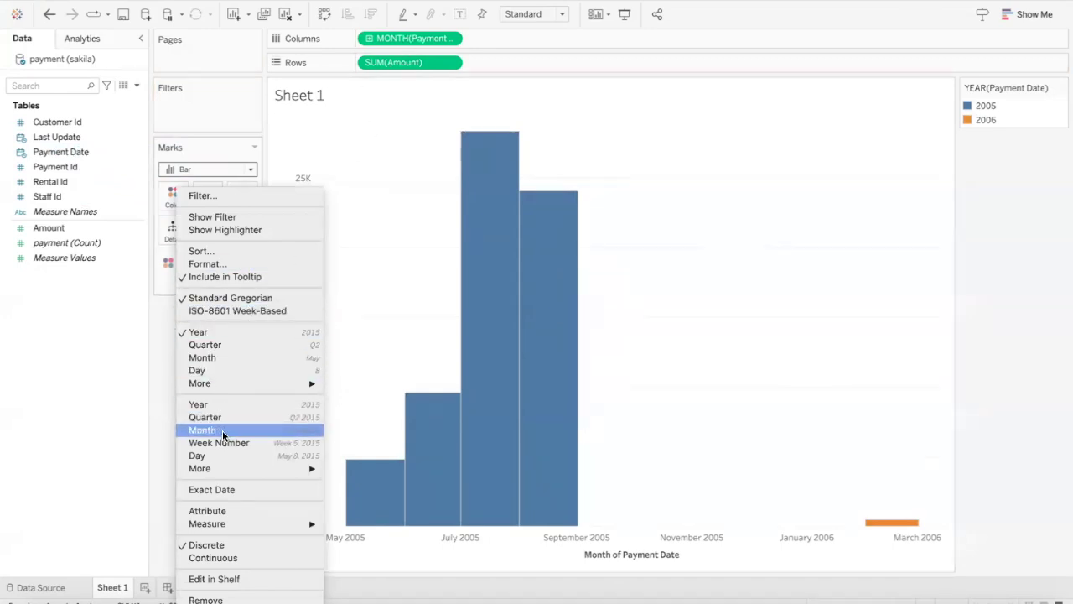
left_click(222, 430)
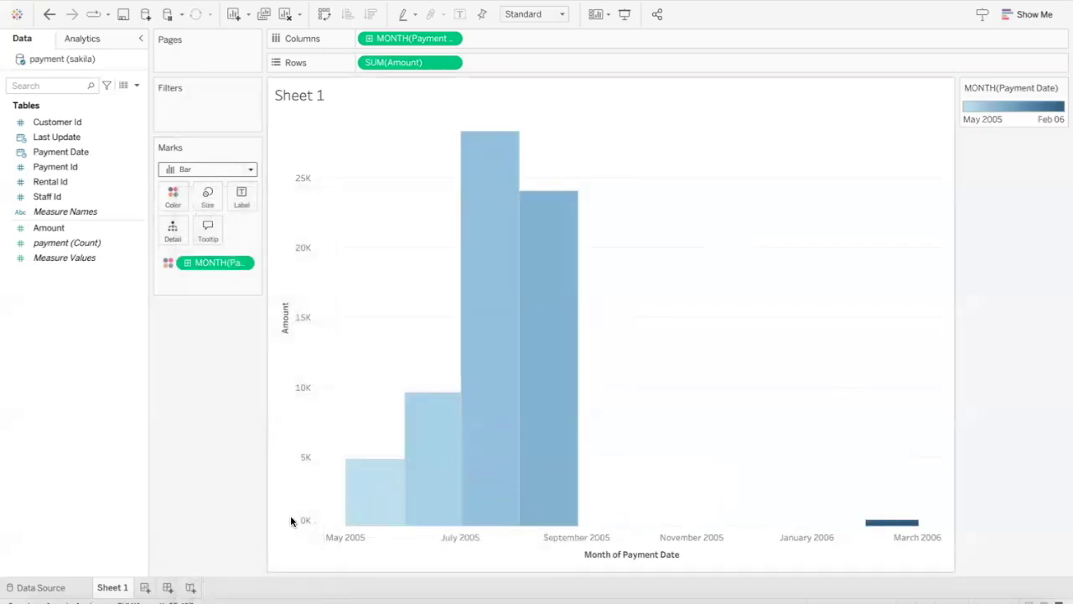
left_click(243, 263)
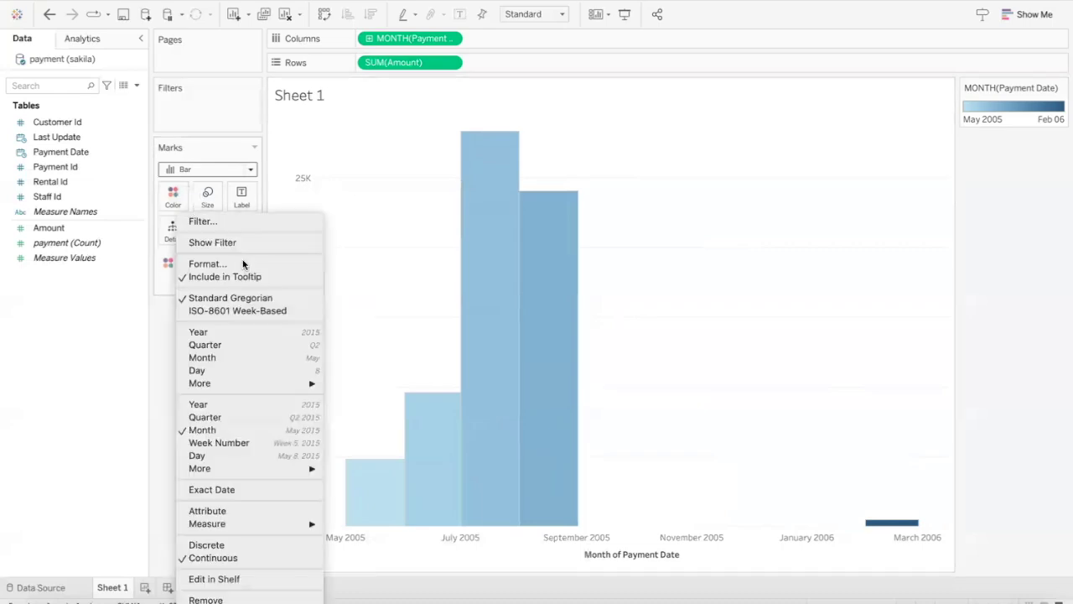
left_click(253, 545)
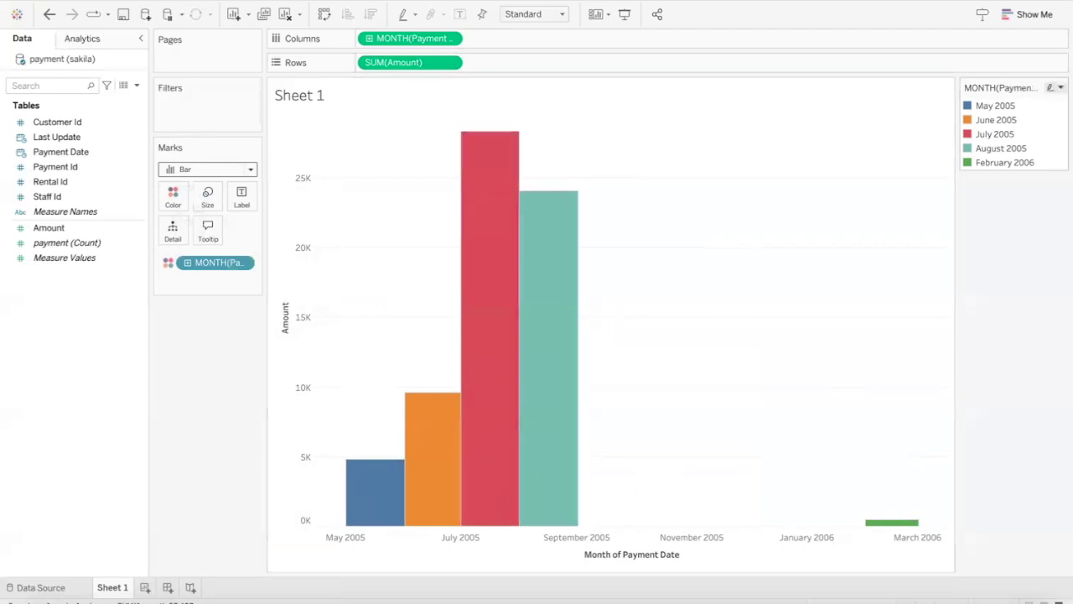
left_click(1060, 87)
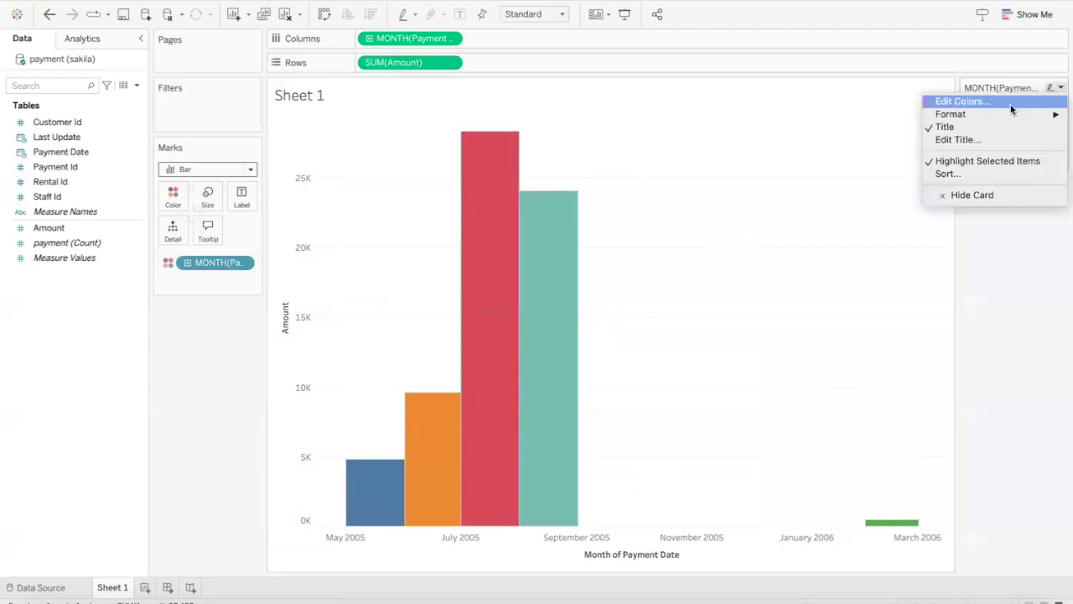
left_click(1038, 285)
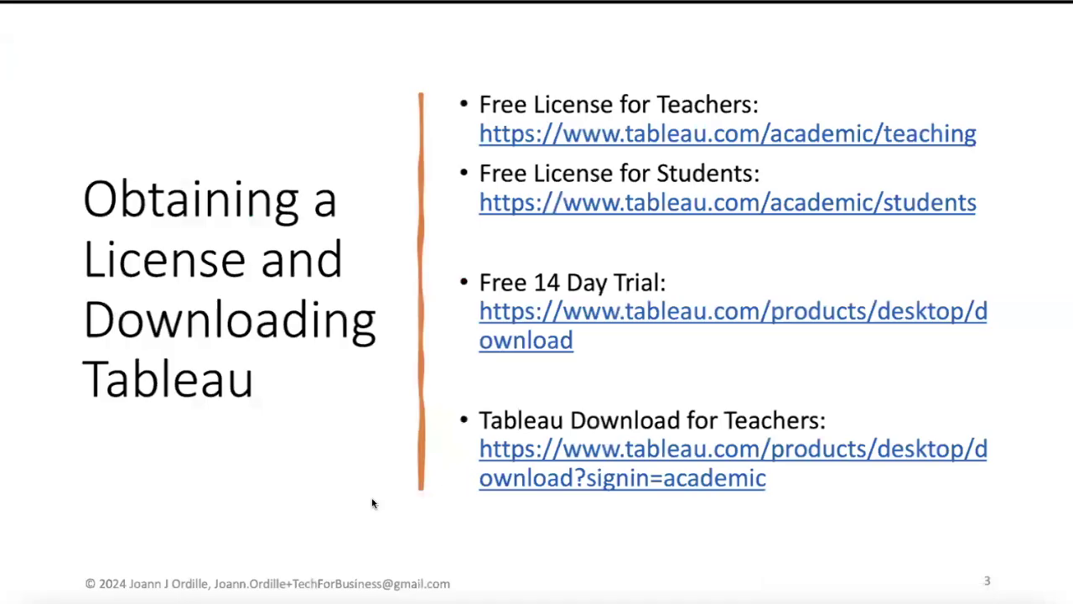
Step: Advance the PowerPoint slide show to the next slide
key("Right")
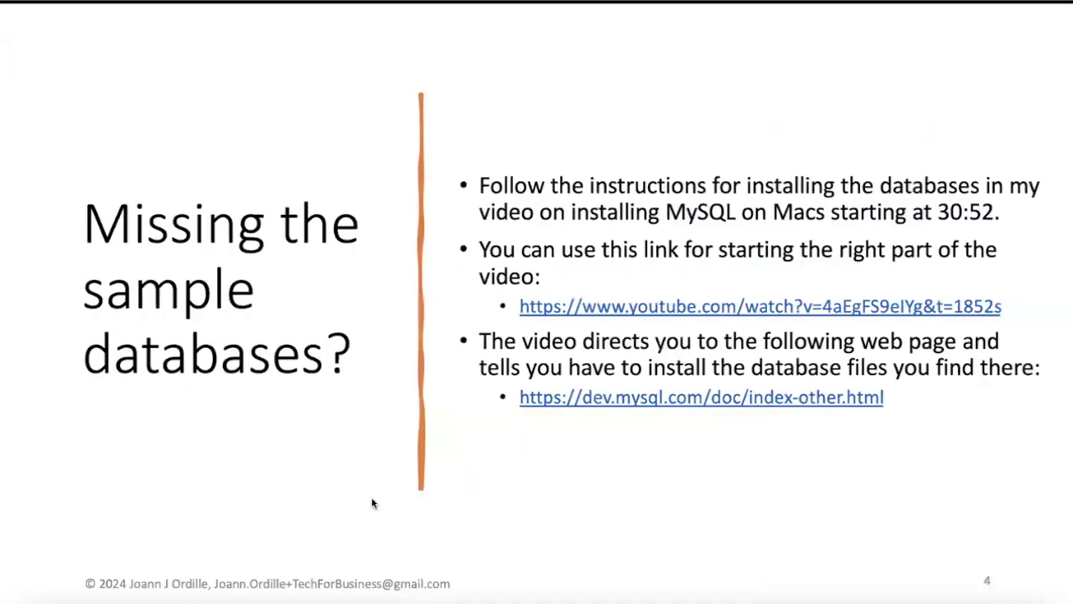